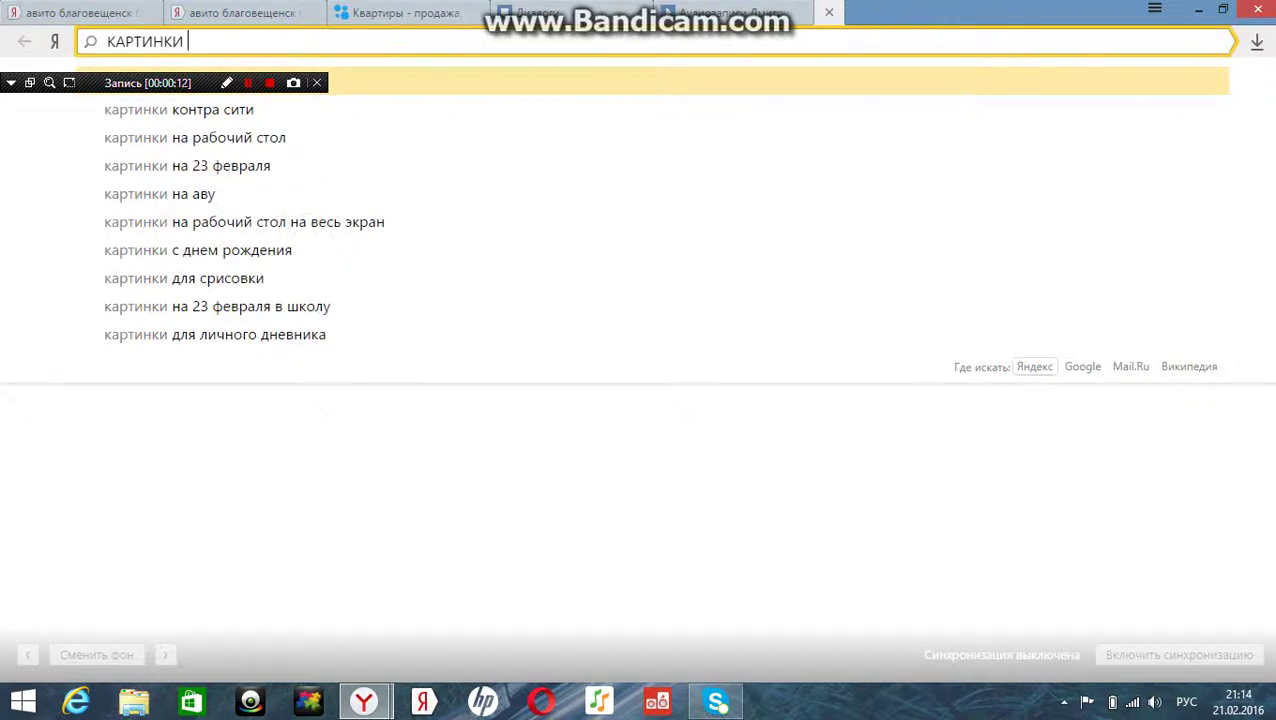
Search the web for "картинки контра сити" using the suggested query
key("Down")
key("Up")
key("Down")
key("Return")
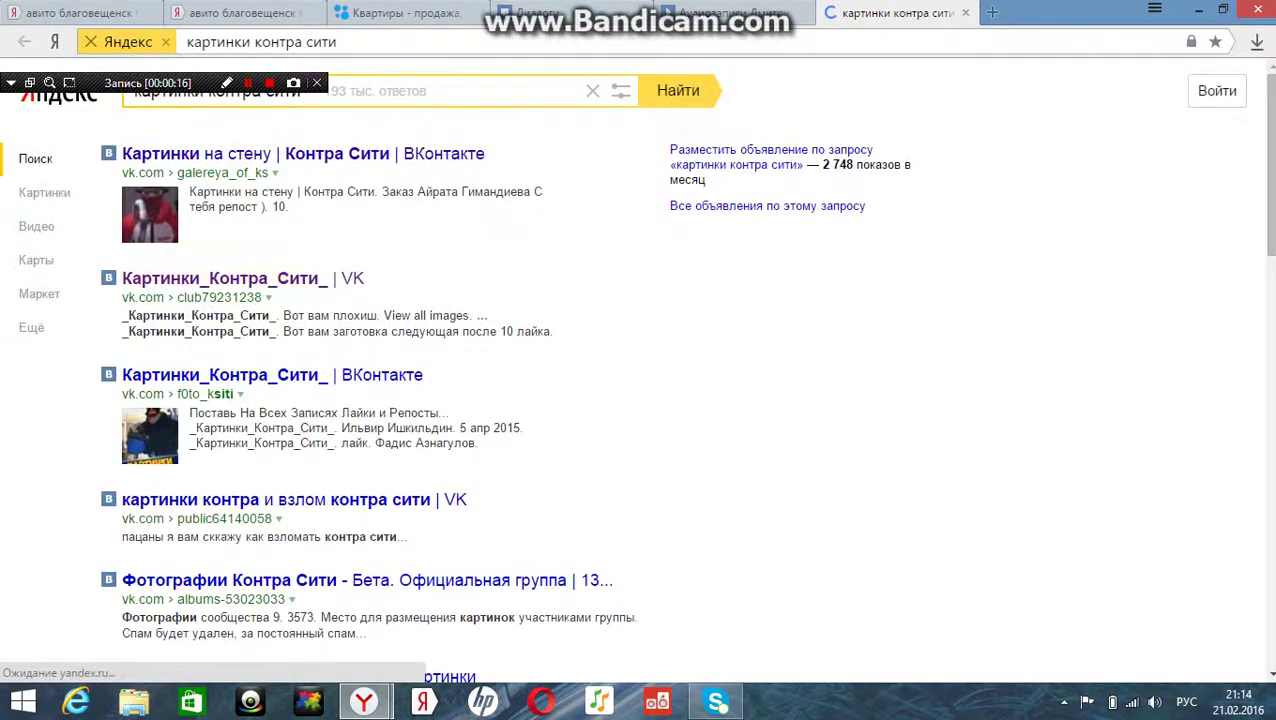
Save the middle preview image in the "картинки контра сити" results to the Изображения folder as JPEG file "i"
scroll(614, 297, "down", 5)
scroll(614, 297, "down", 7)
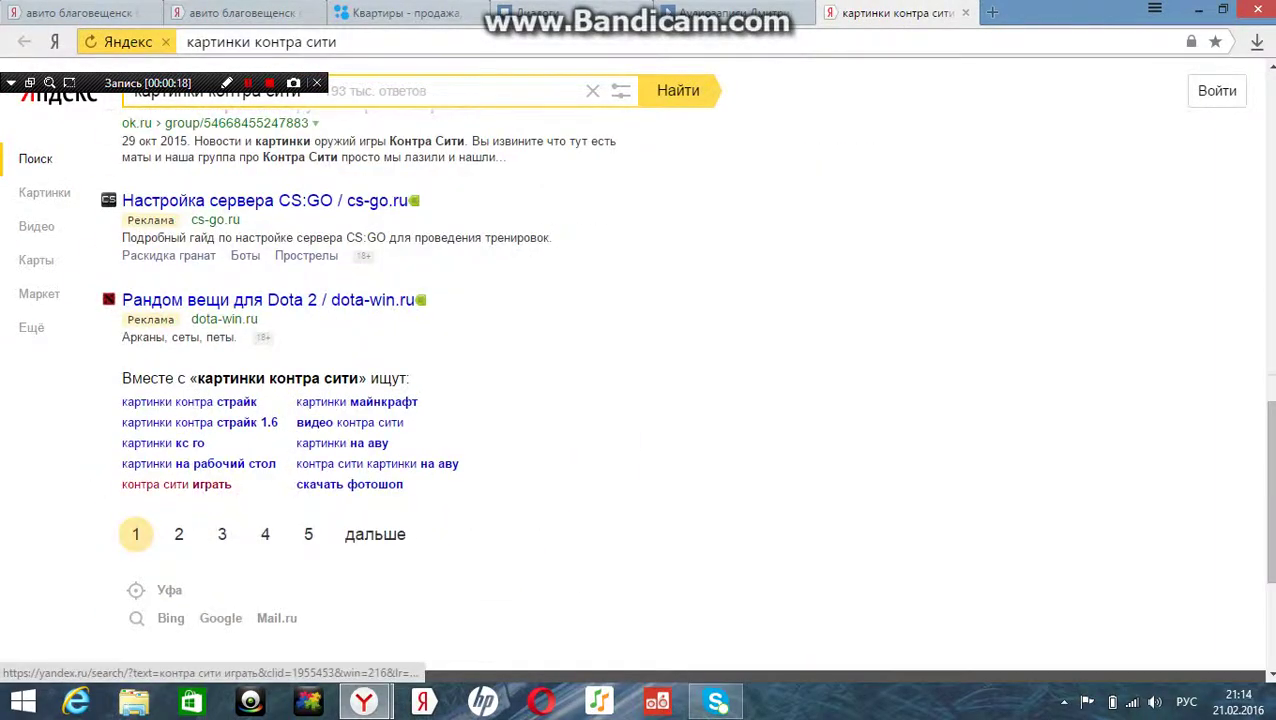
scroll(362, 285, "up", 7)
right_click(362, 285)
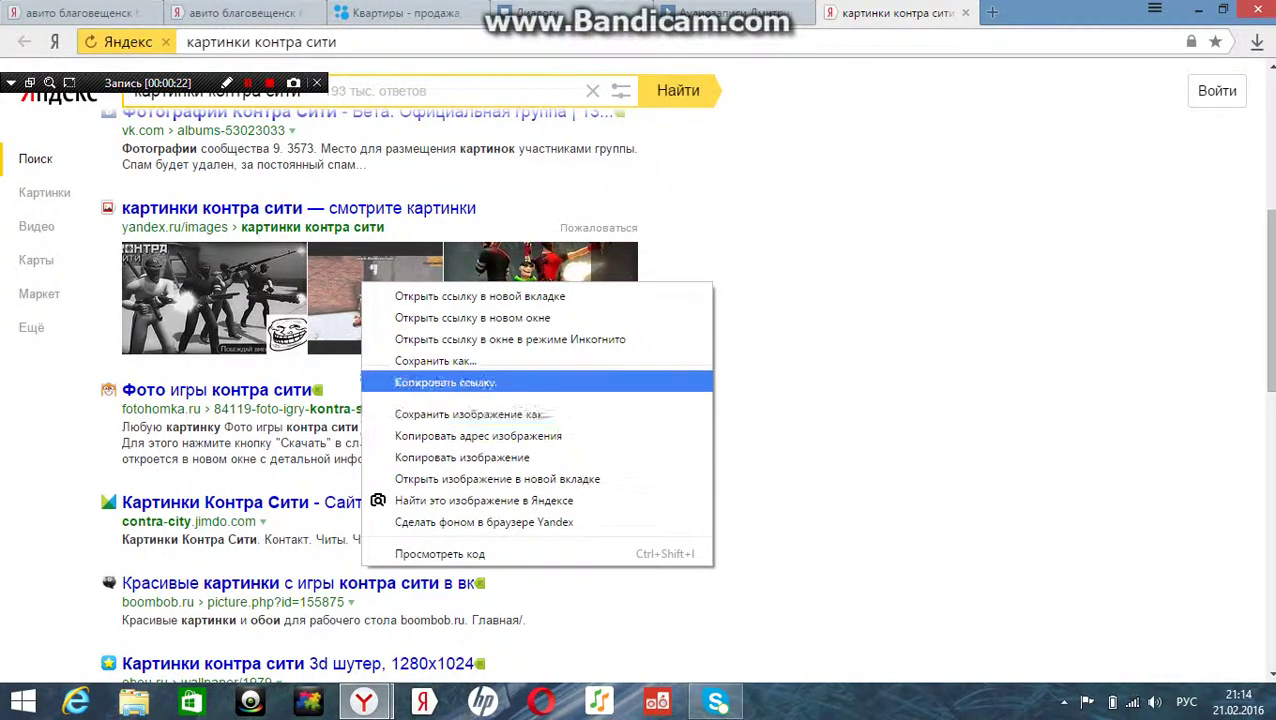
left_click(472, 413)
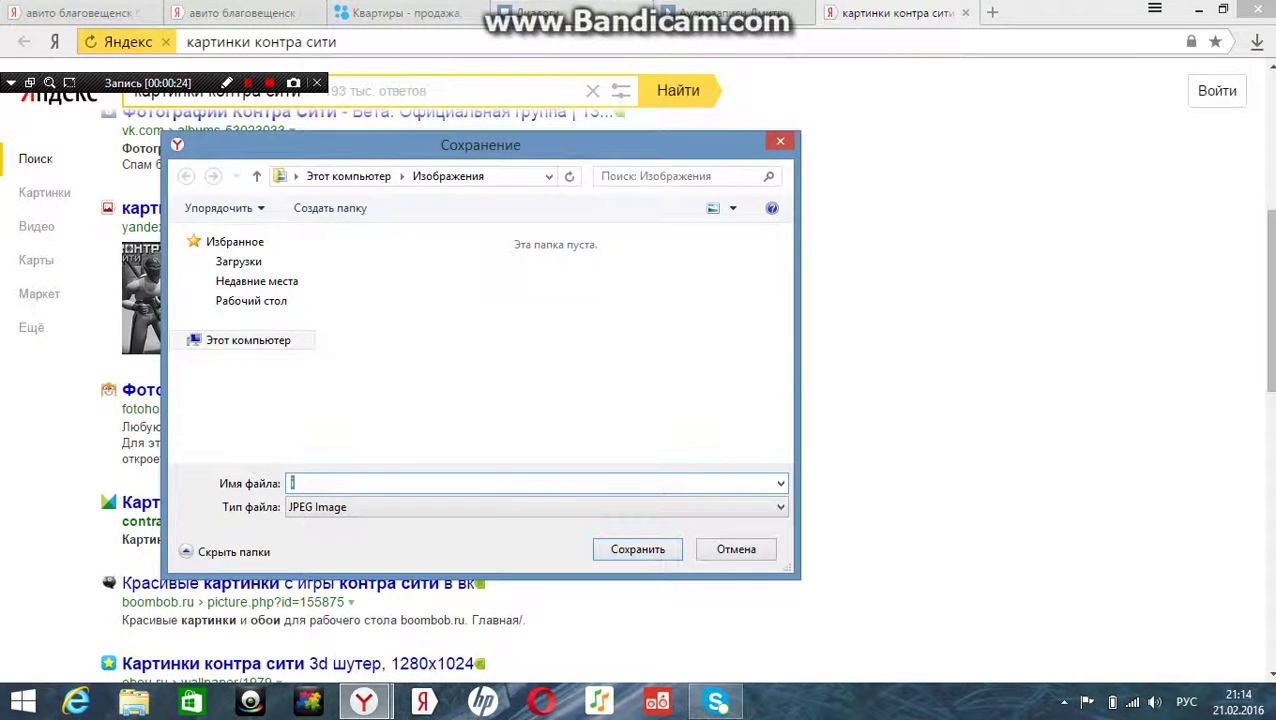
left_click(643, 550)
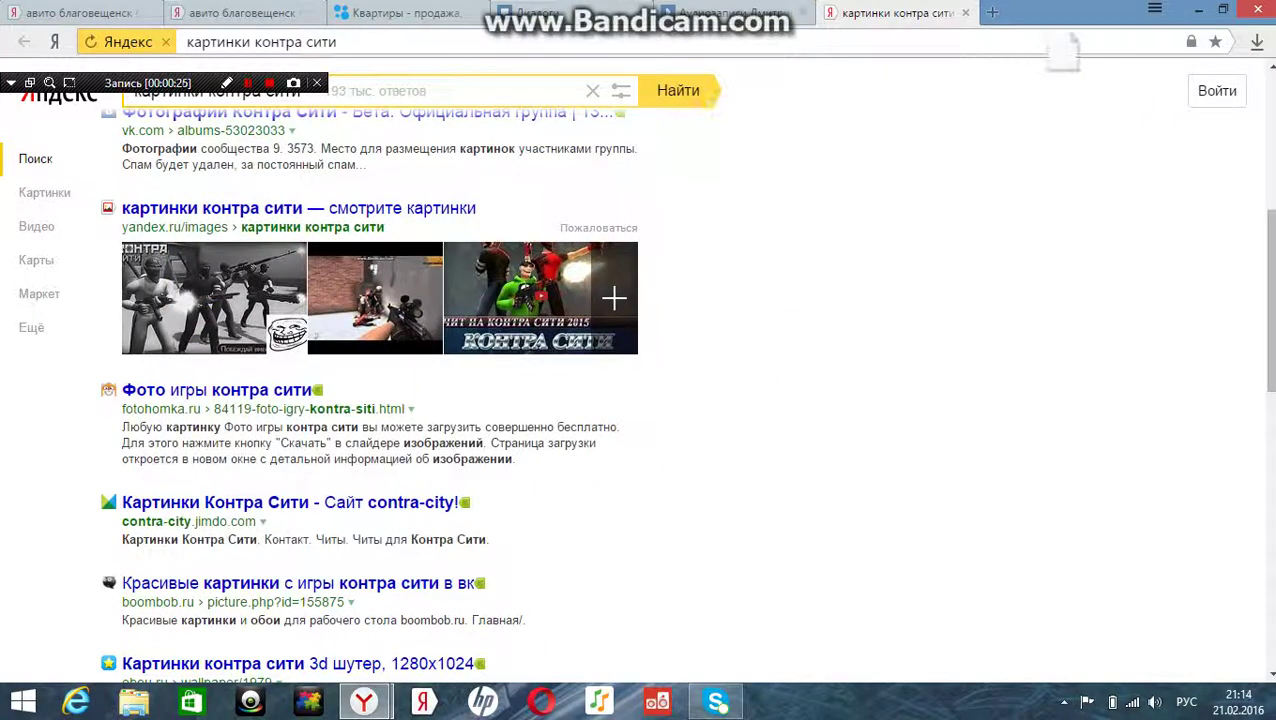
Open the piZap site in a new browser tab and start its online photo editor
left_click(550, 13)
key("ctrl+t")
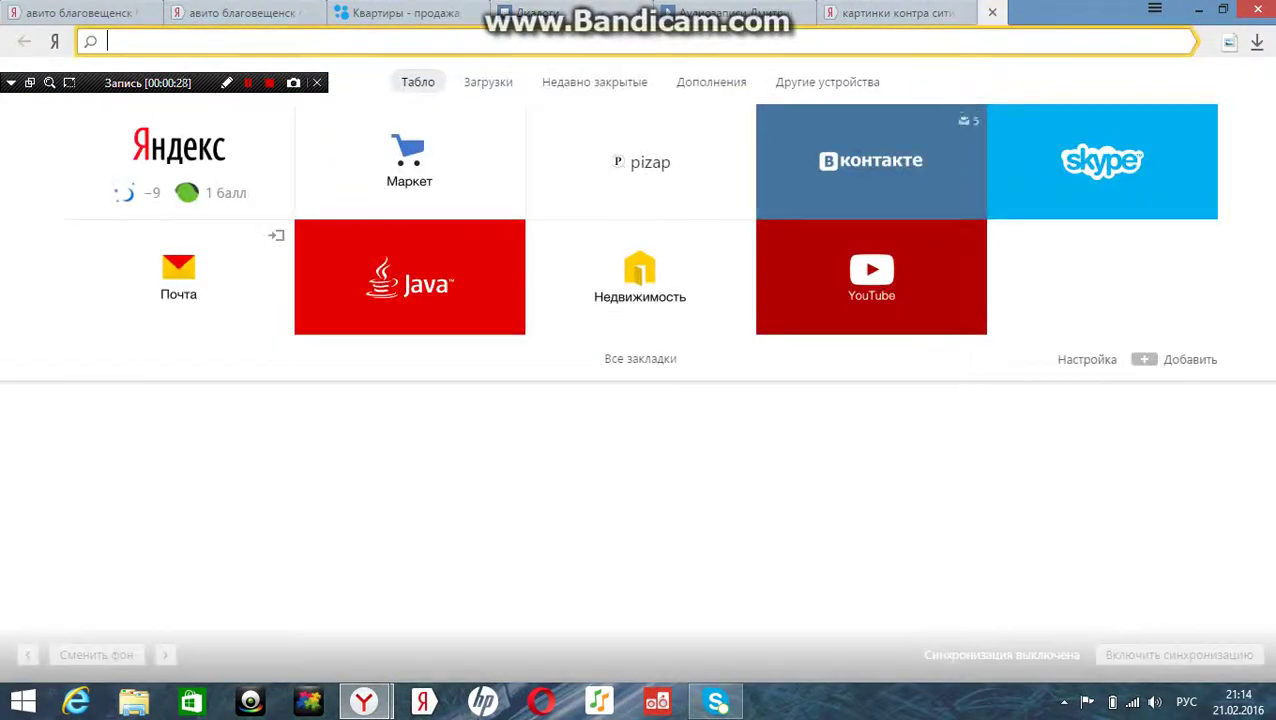
left_click(641, 162)
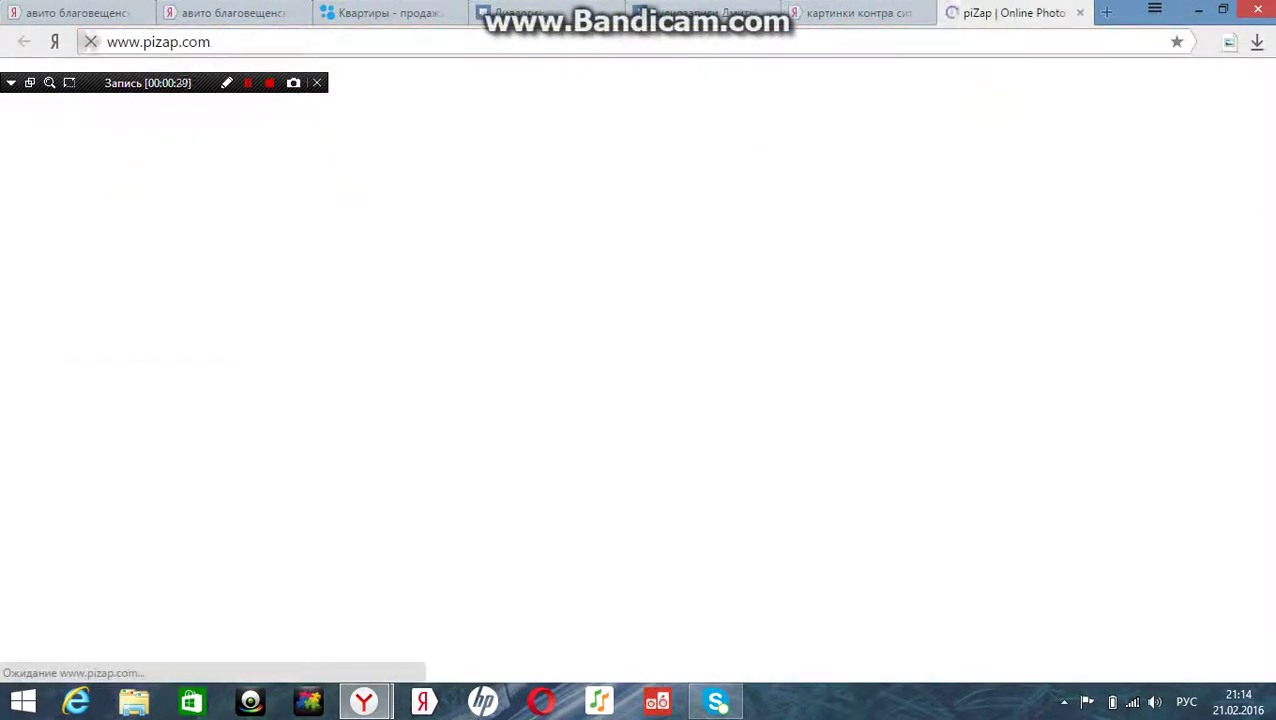
scroll(638, 370, "down", 10)
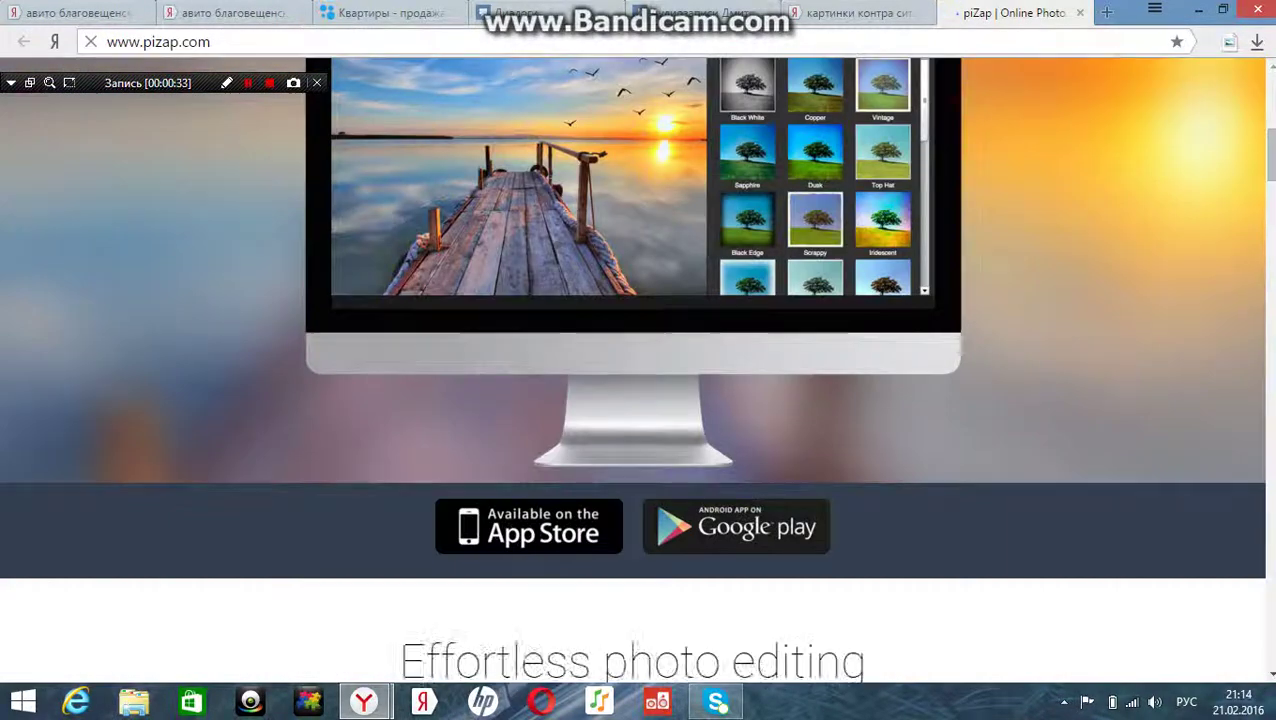
scroll(633, 370, "down", 3)
scroll(633, 370, "up", 1)
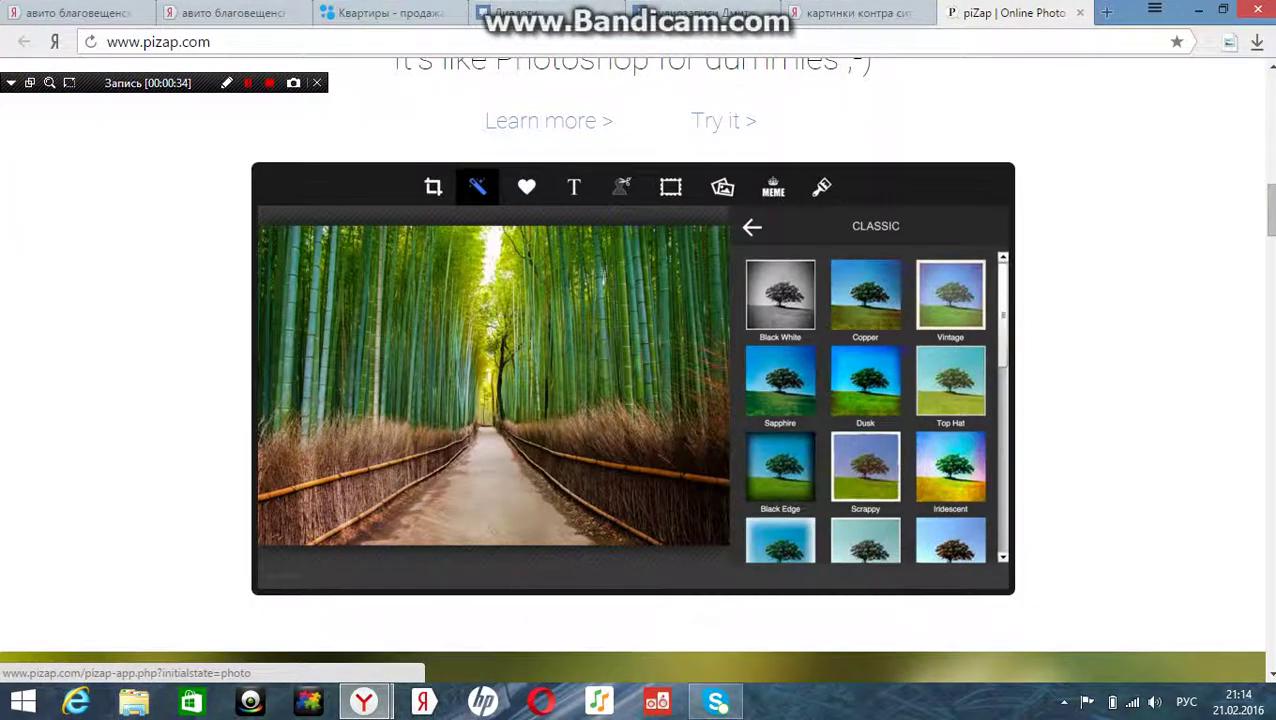
left_click(723, 121)
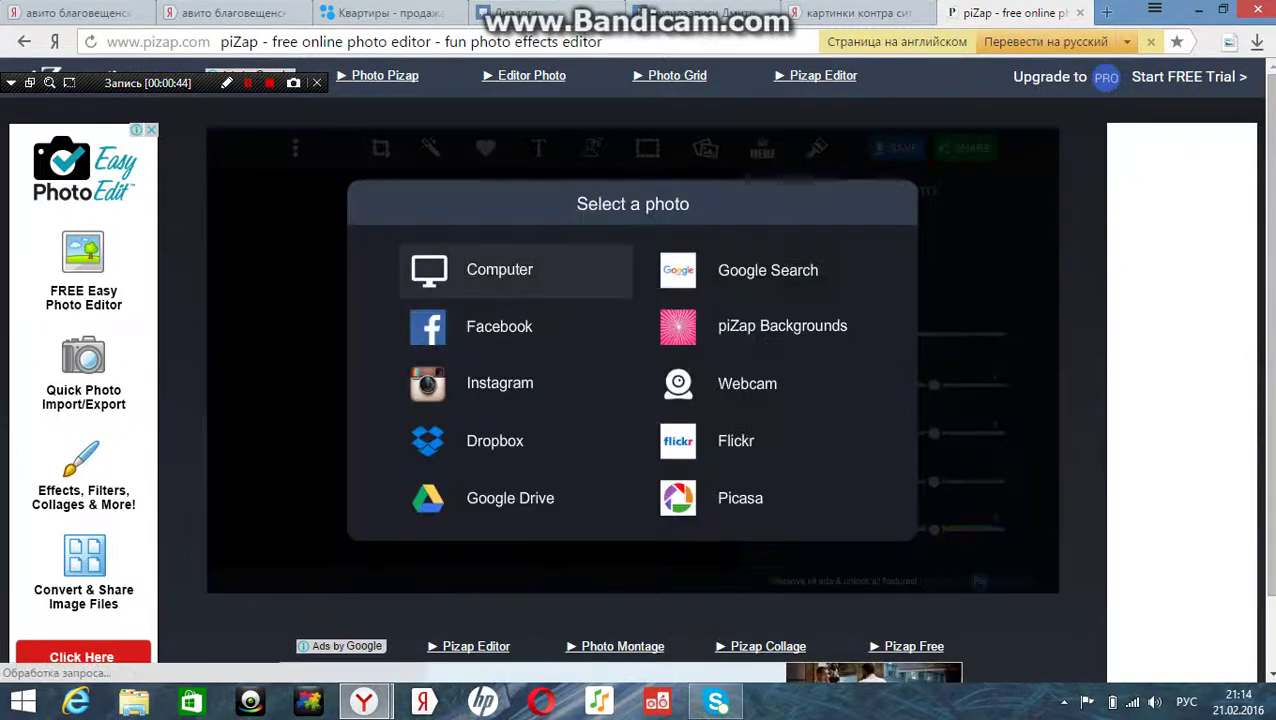
Load the image "i" from the computer's Изображения folder into the photo editor
left_click(498, 271)
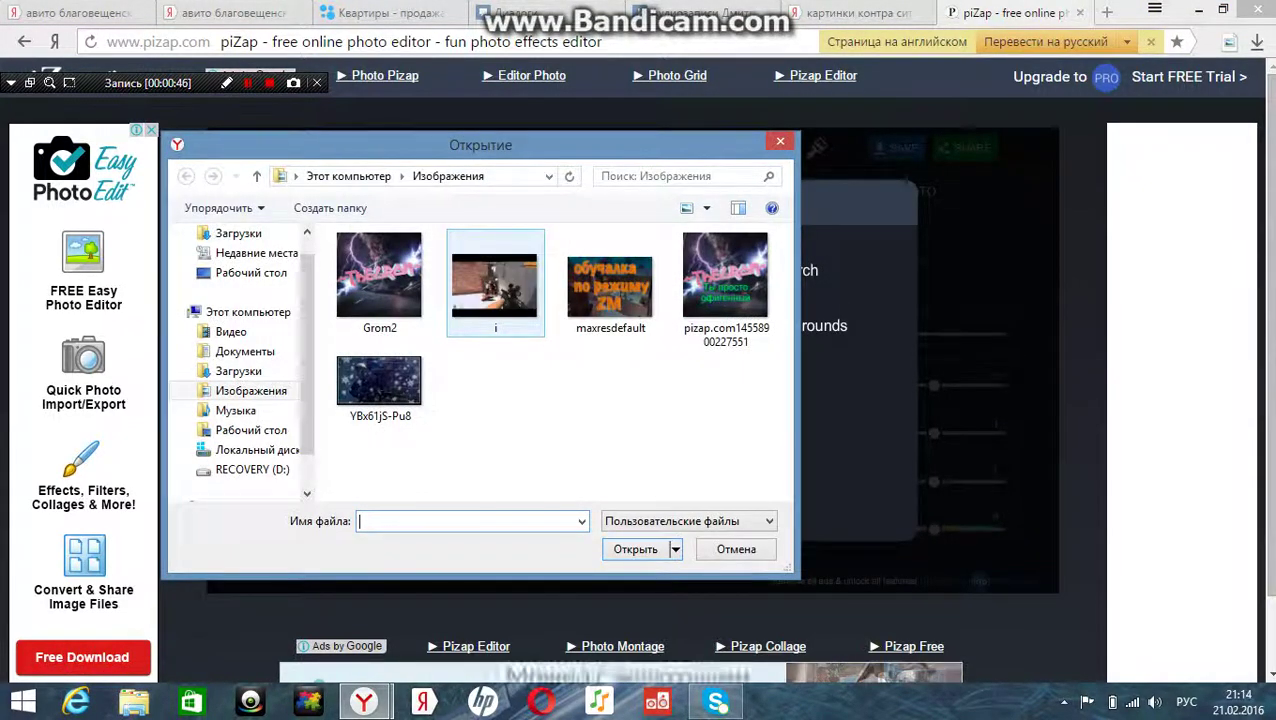
left_click(496, 280)
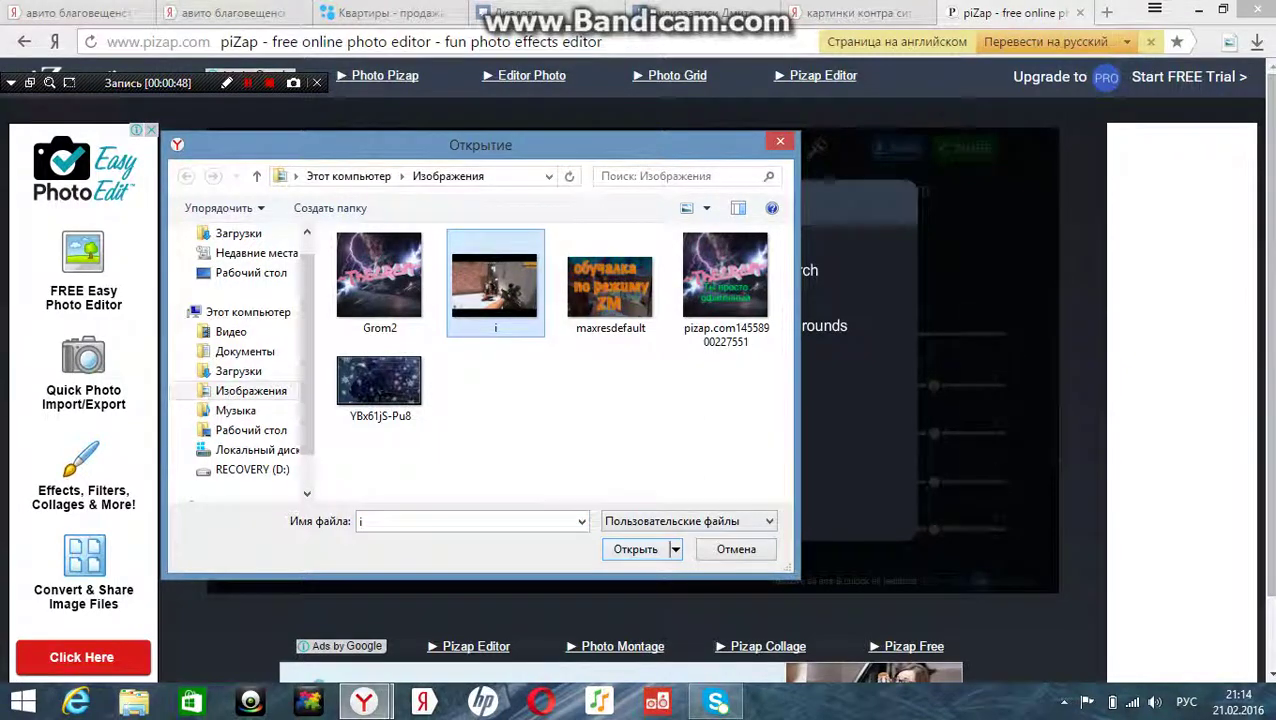
left_click(635, 549)
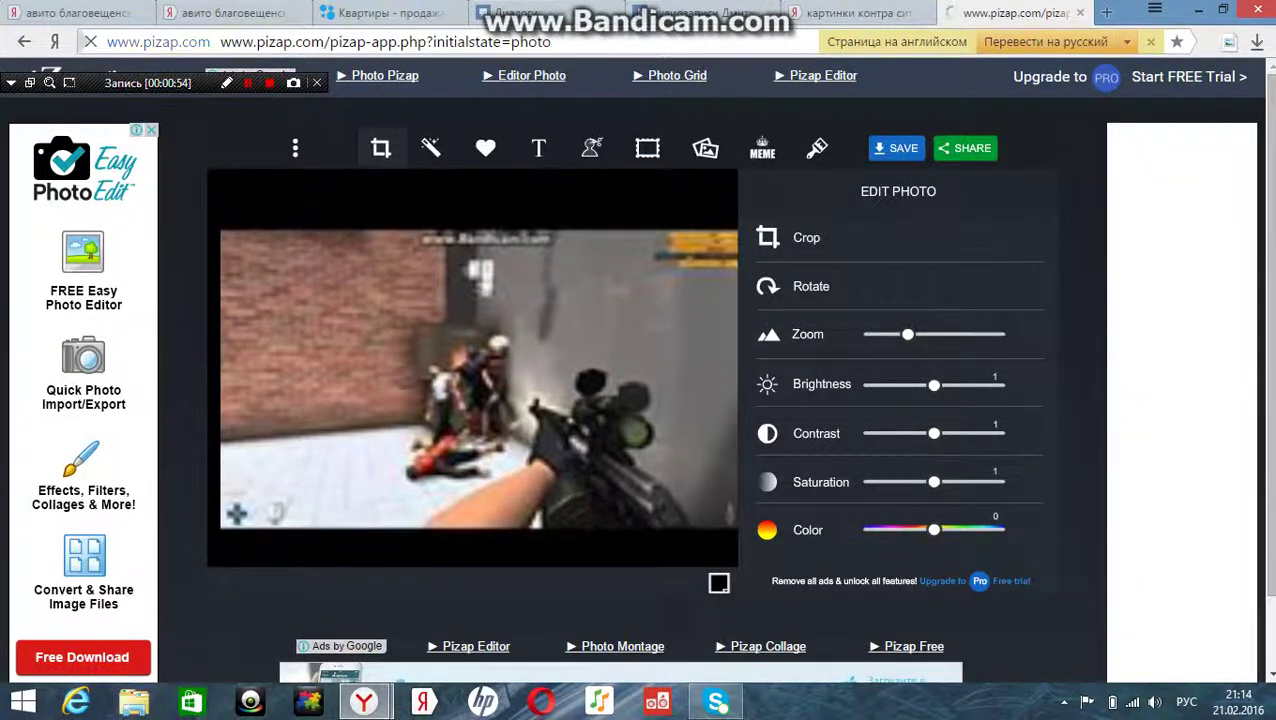
Return to the search results, open the full "картинки контра сити" image gallery and preview the 604×483 picture of the sniper in a hat
left_click(858, 13)
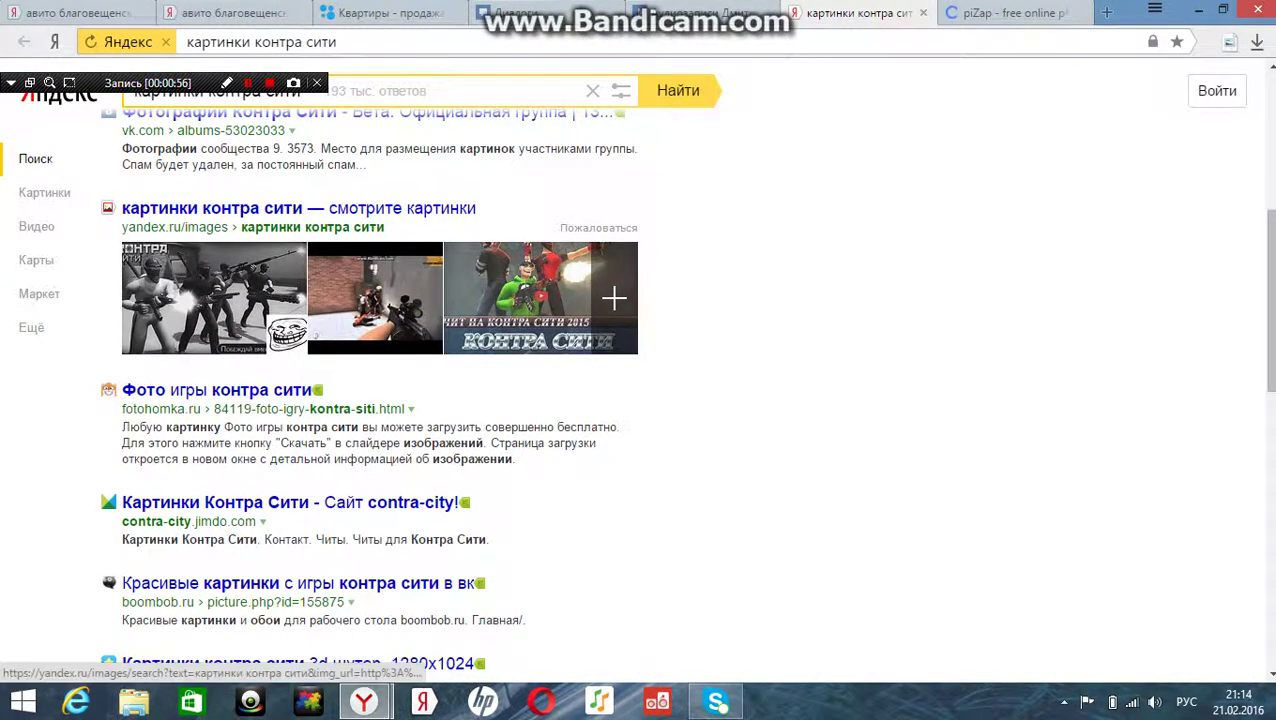
left_click(215, 208)
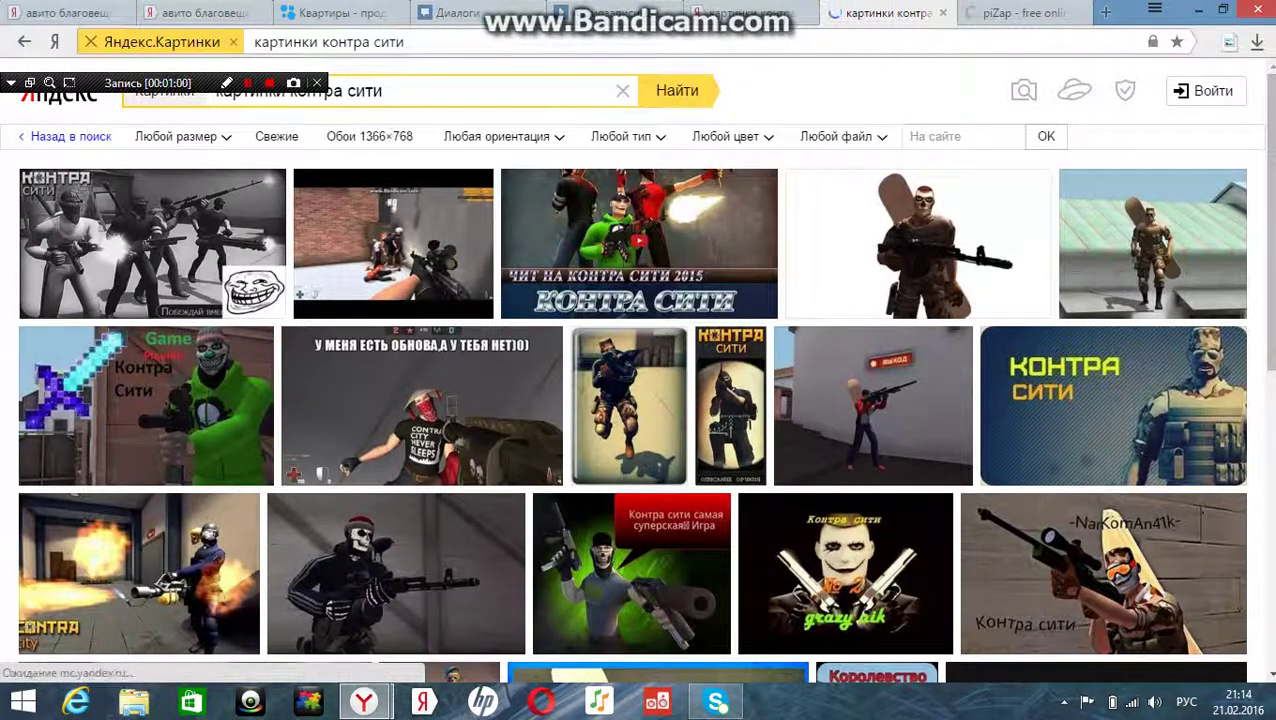
scroll(658, 558, "down", 2)
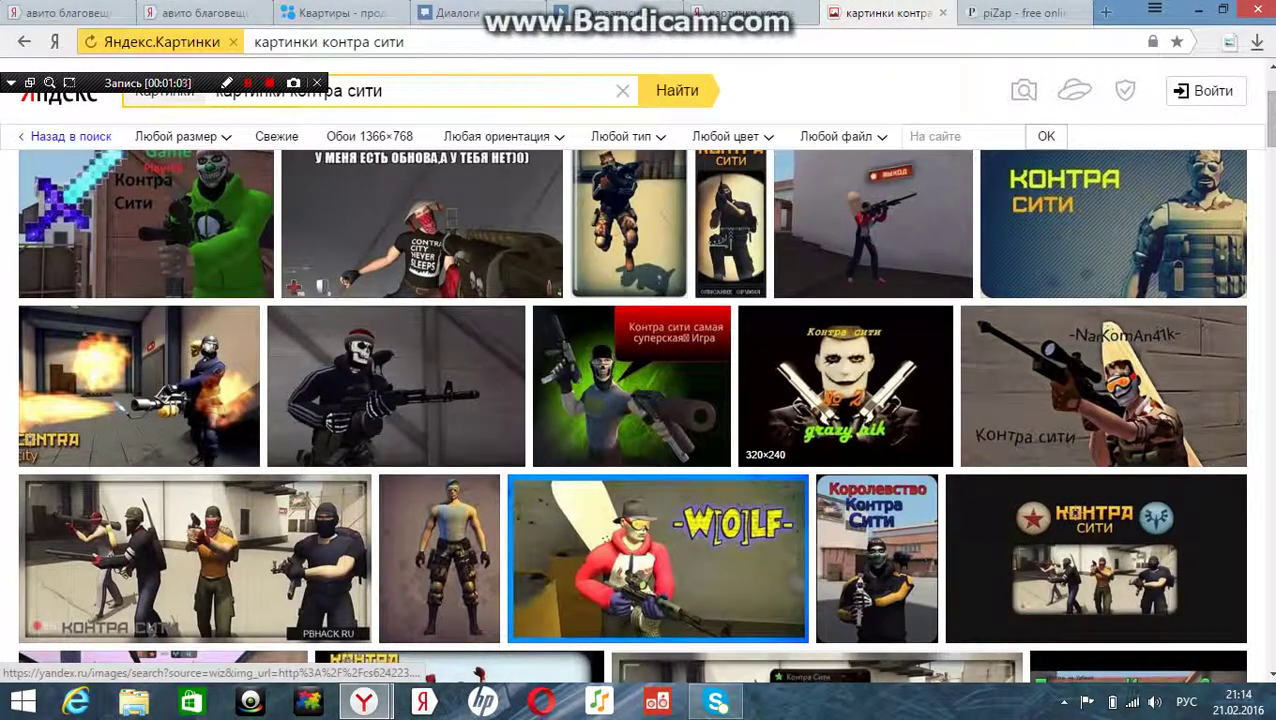
scroll(845, 390, "down", 5)
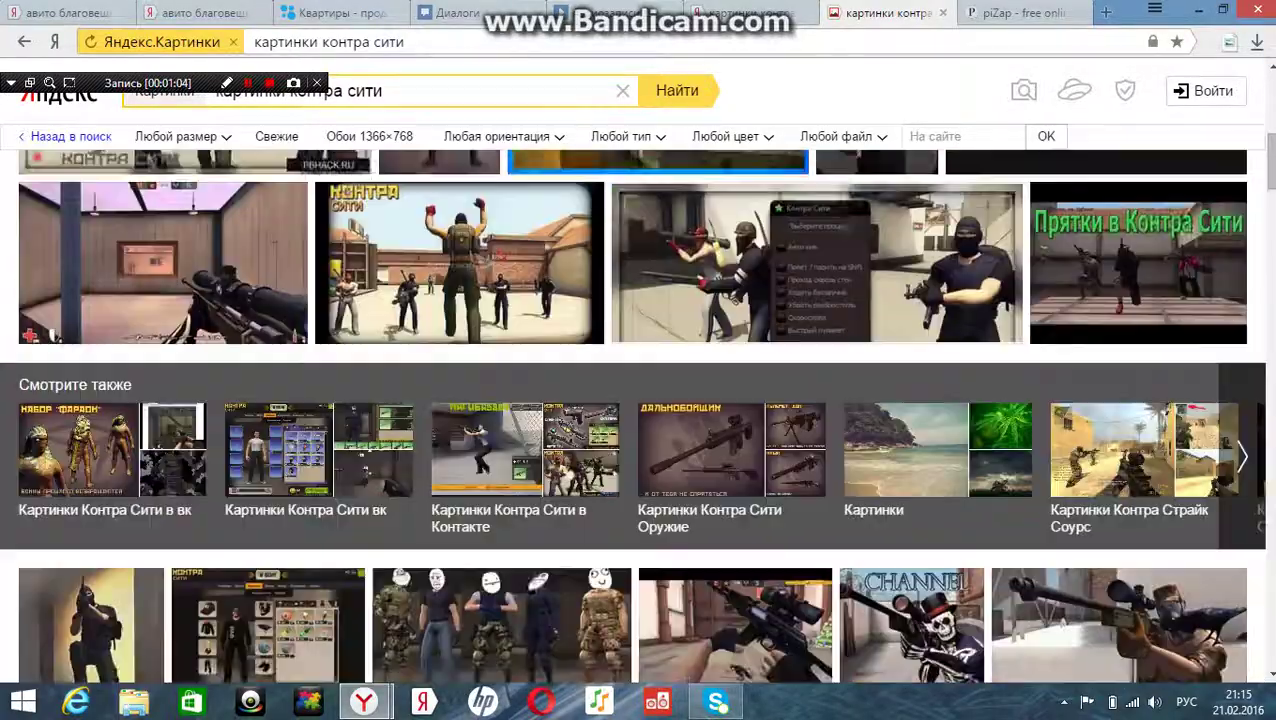
scroll(638, 417, "down", 3)
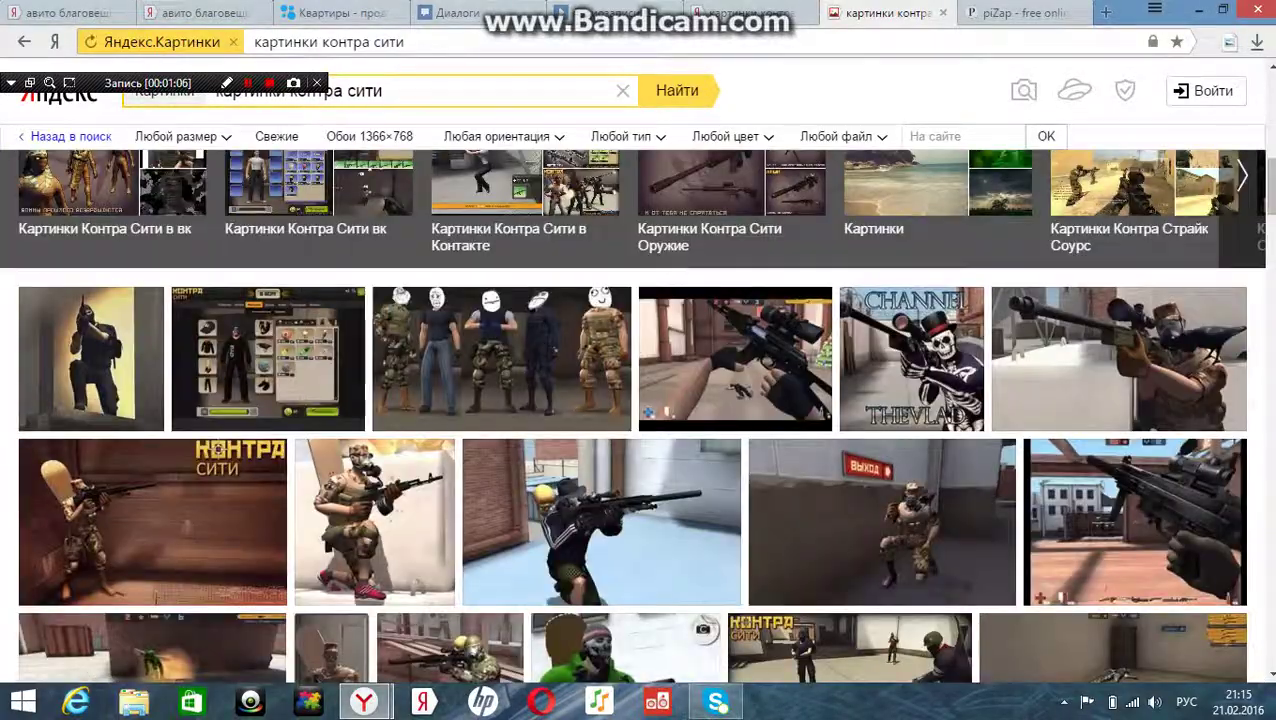
scroll(638, 417, "down", 15)
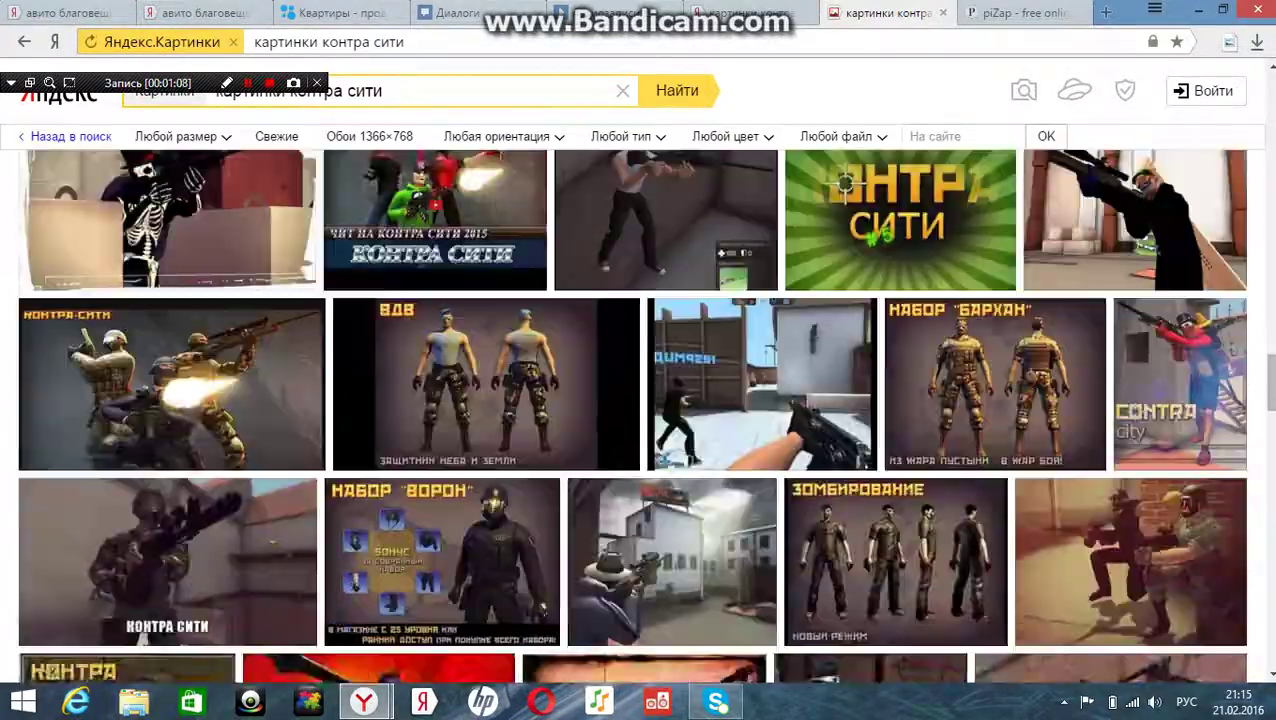
scroll(710, 425, "down", 1)
right_click(710, 425)
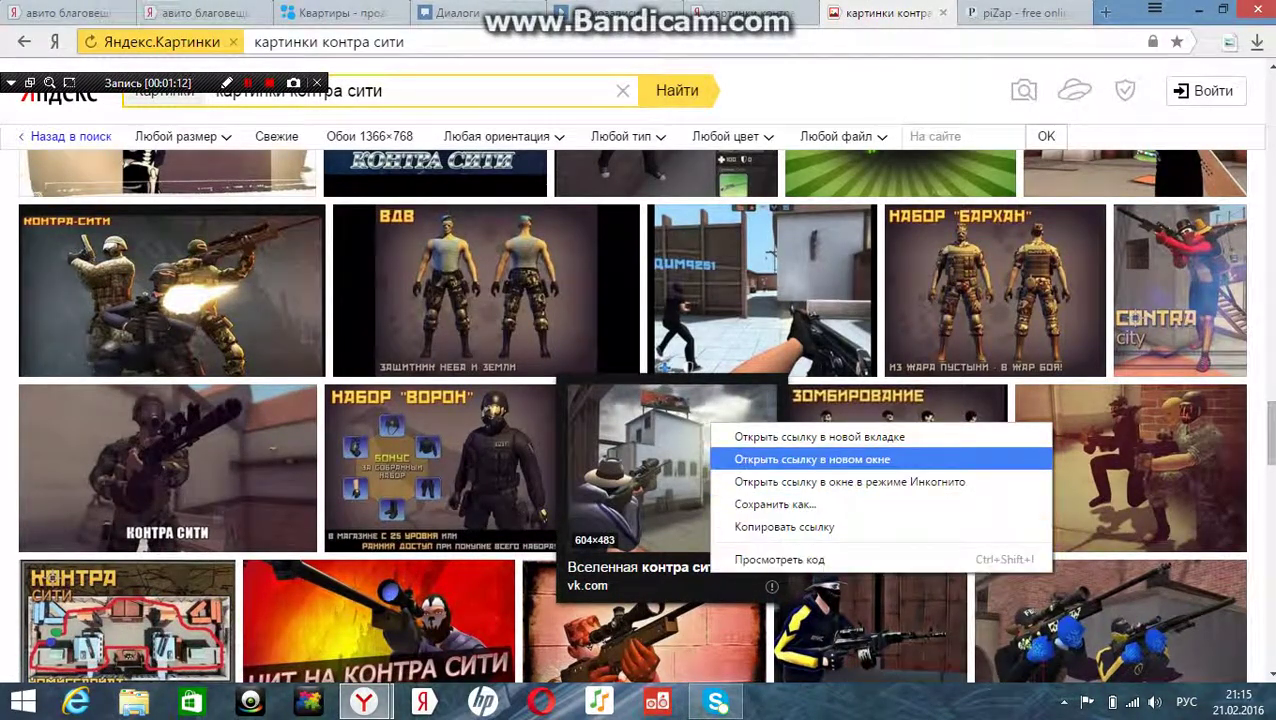
right_click(621, 445)
left_click(600, 445)
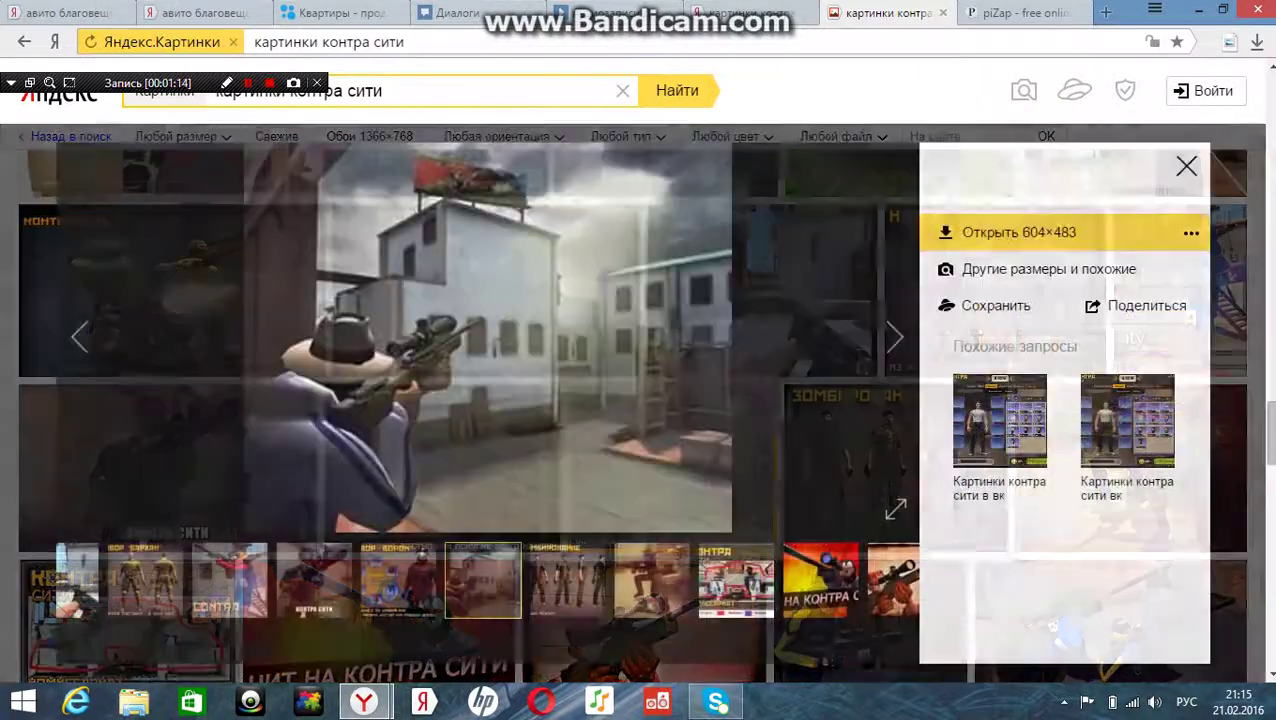
Save the previewed sniper picture to the computer under its suggested file name
right_click(606, 428)
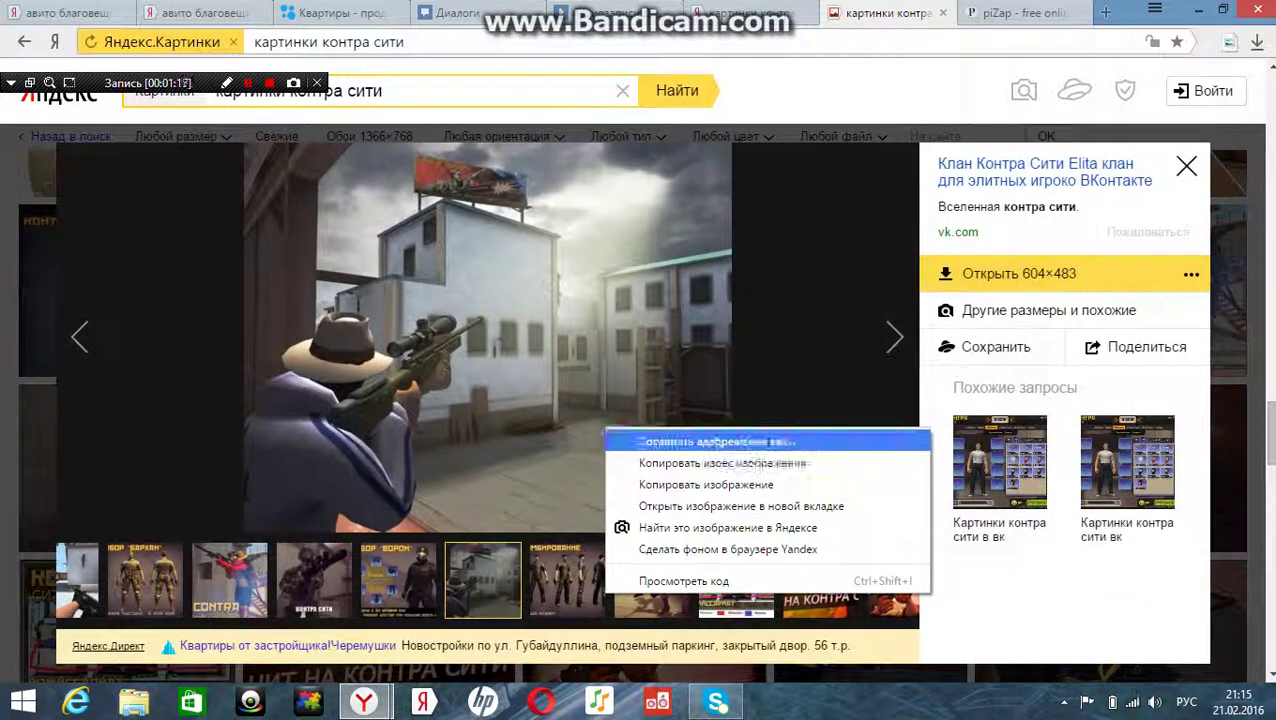
left_click(680, 441)
key("Return")
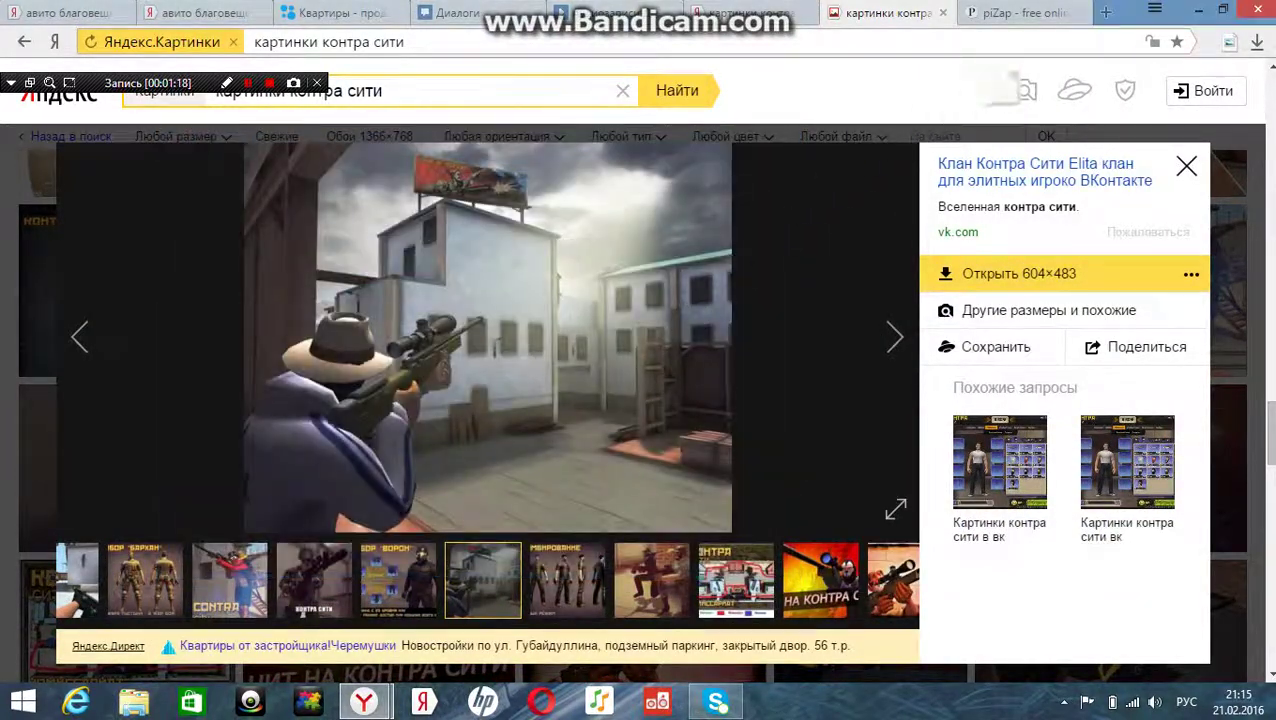
Switch back to the piZap editor and load the saved sniper picture from the computer
left_click(750, 14)
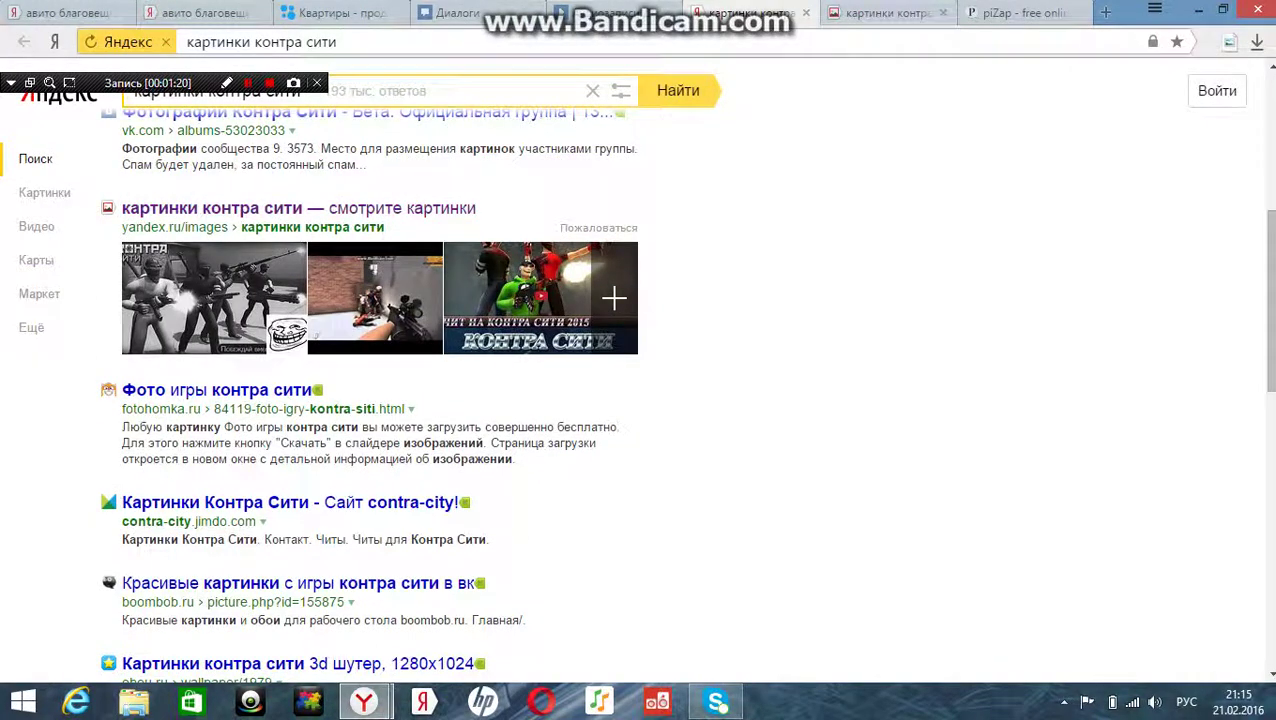
key("ctrl+Tab")
key("ctrl+Tab")
left_click(480, 270)
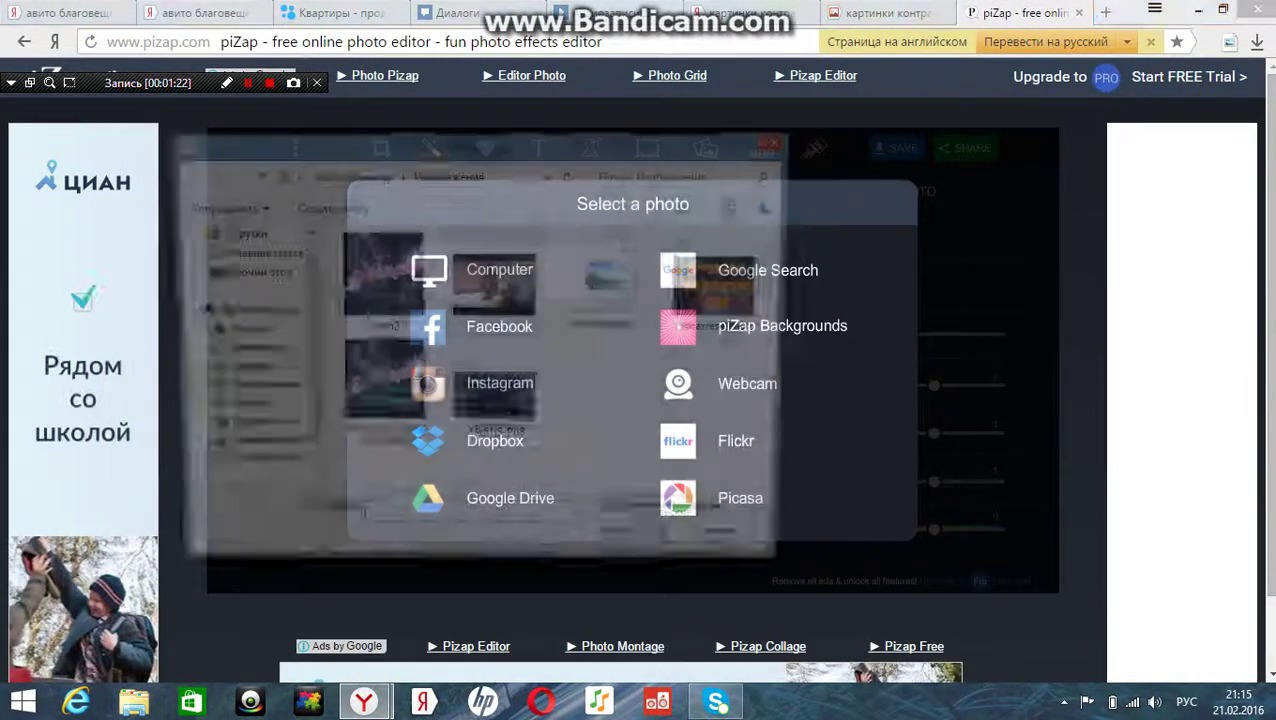
left_click(611, 285)
double_click(611, 285)
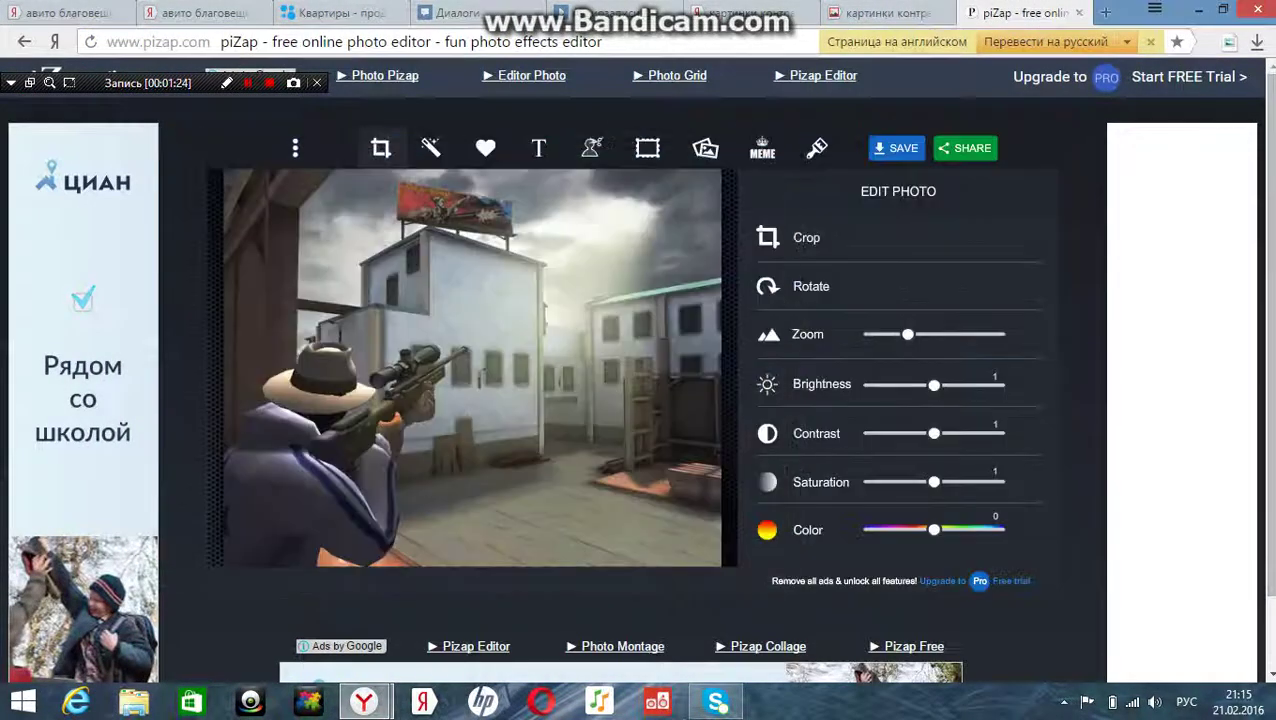
Add the text "The" to the photo over the white building and tilt it clockwise
left_click(538, 148)
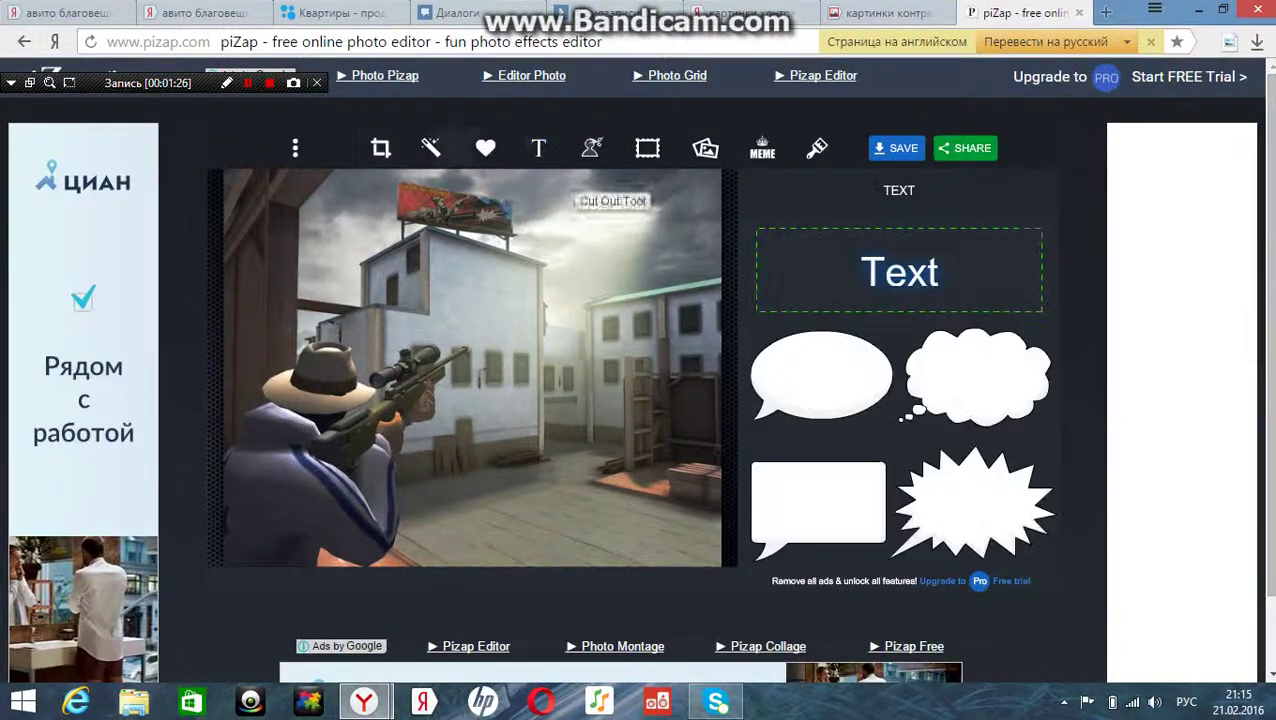
left_click(849, 276)
key("BackSpace")
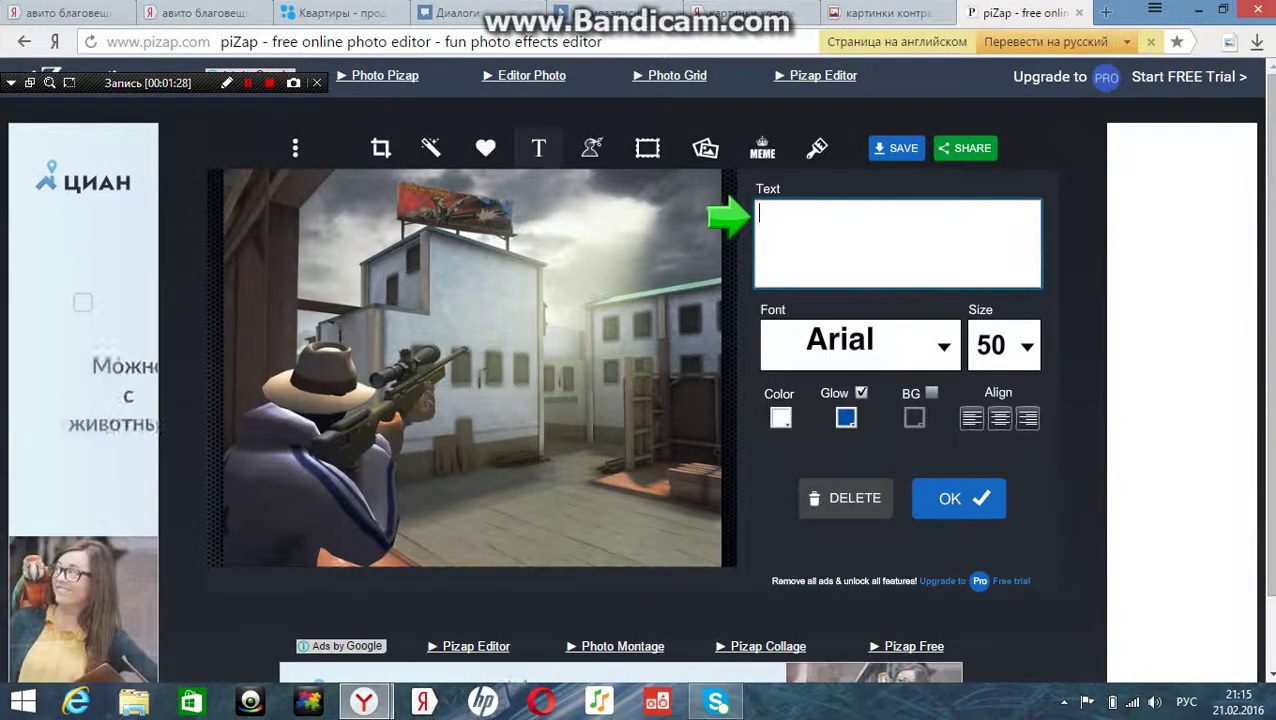
type("E")
key("BackSpace")
key("alt+shift")
type("T")
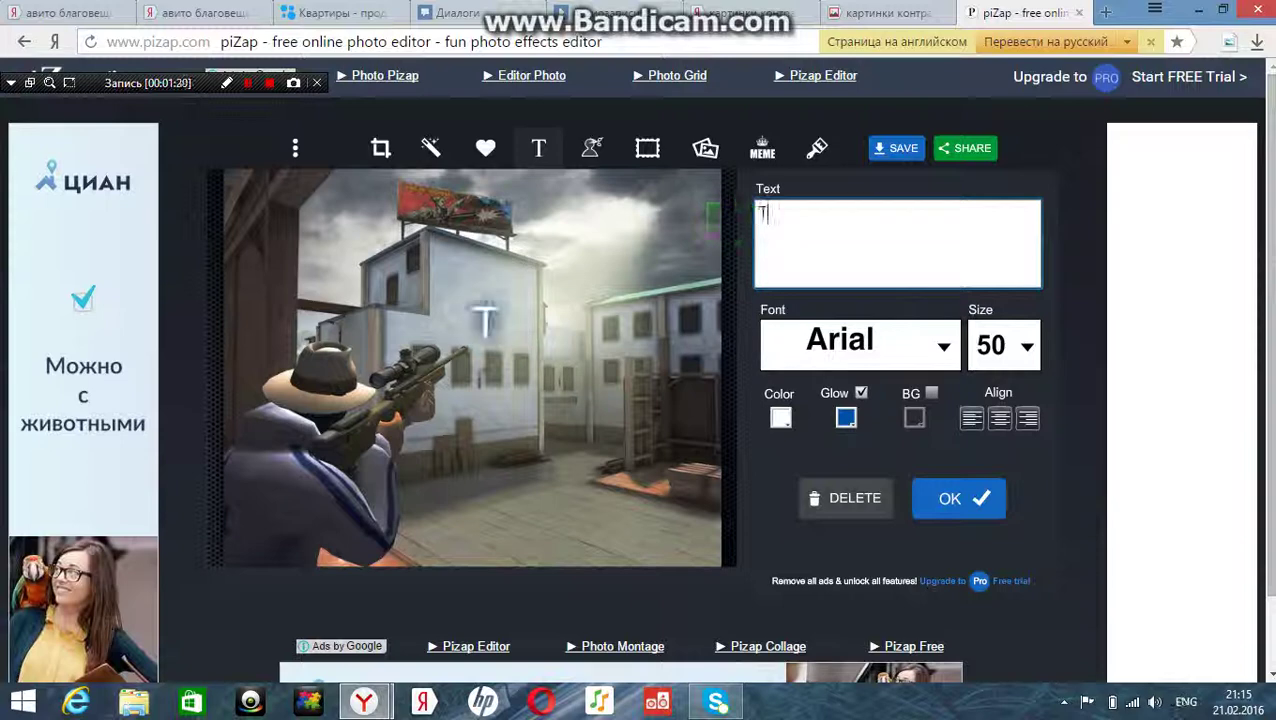
type("he")
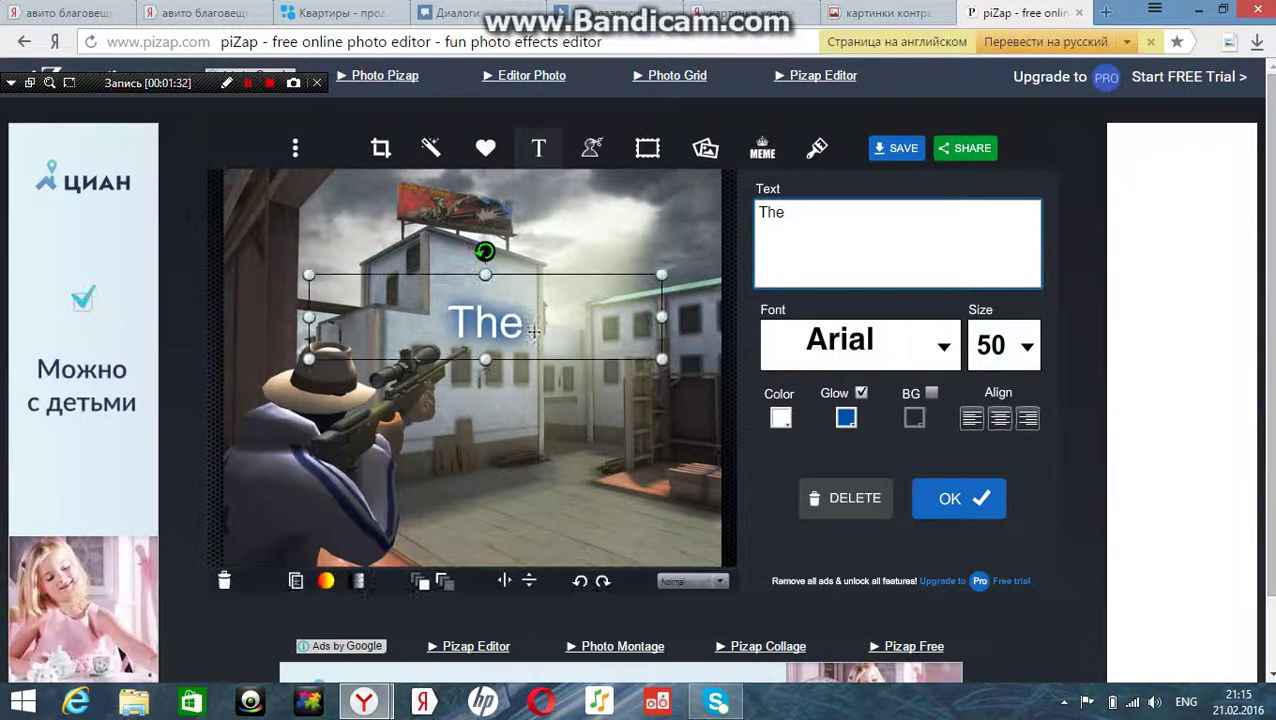
left_click_drag(492, 261, 492, 346)
left_click(958, 498)
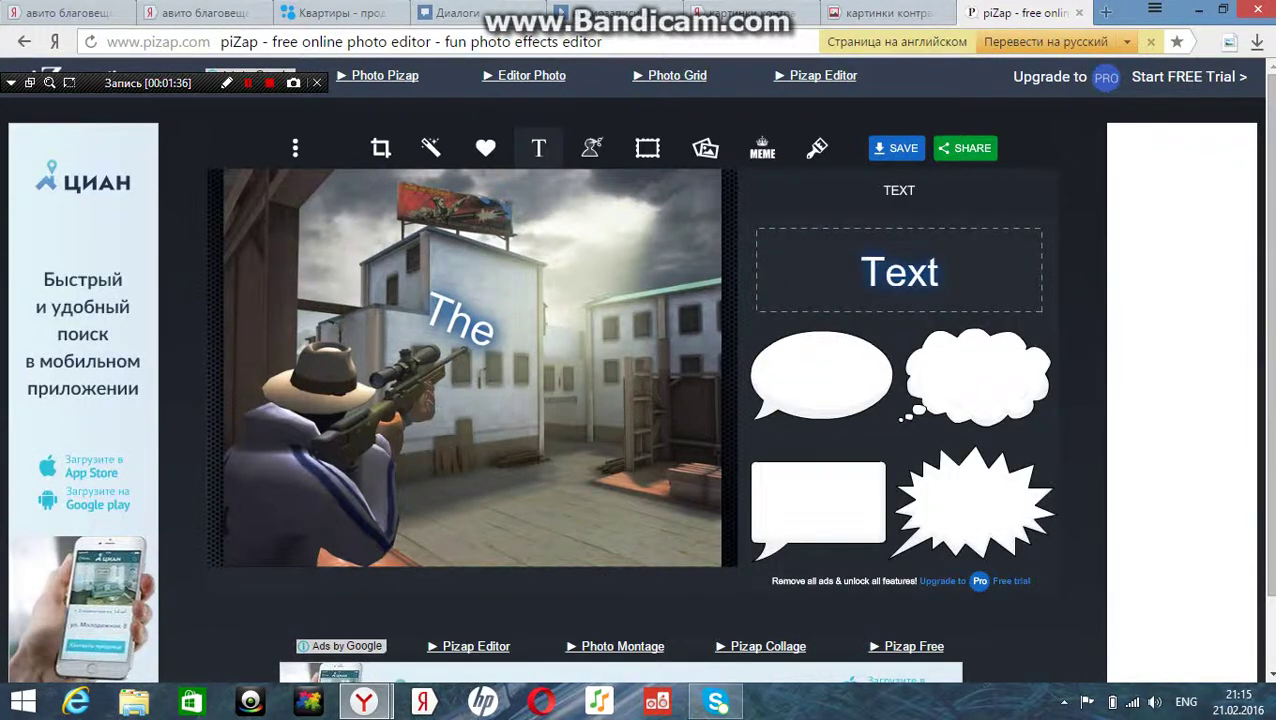
Recolour the text "The" bright green with a yellow glow and move it up to just below the building's roof
left_click(608, 396)
left_click(780, 418)
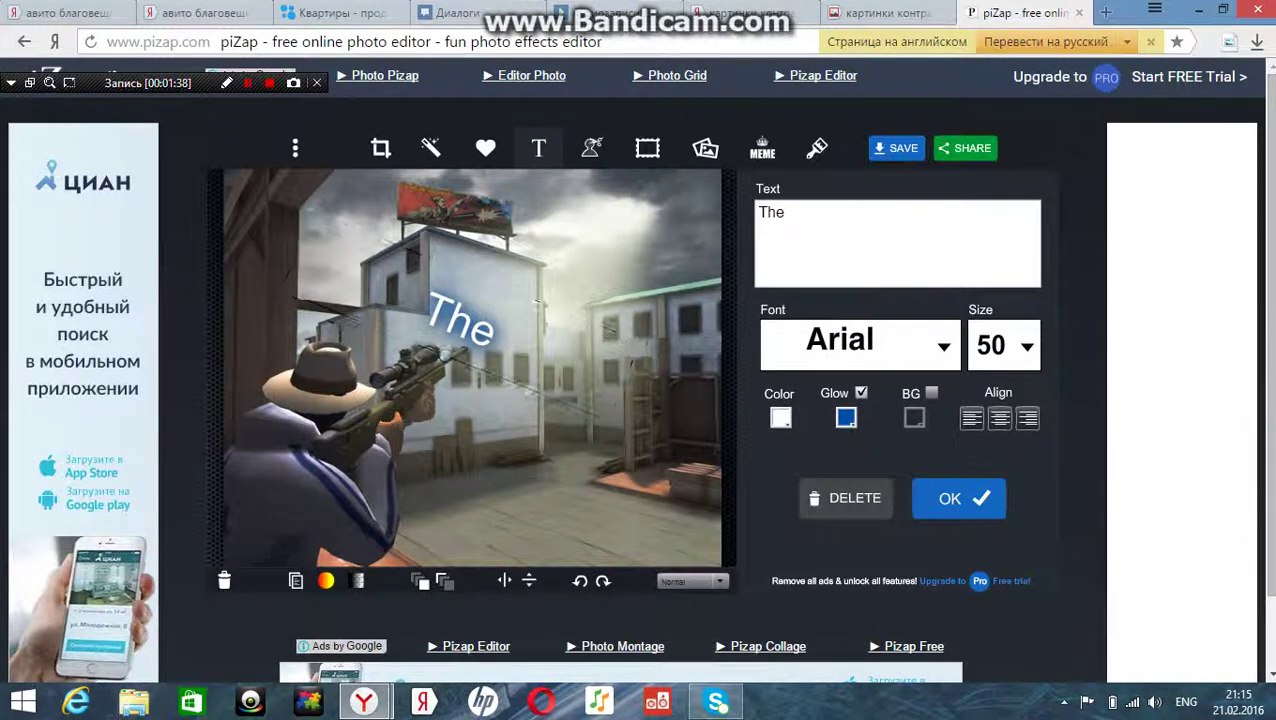
left_click(852, 441)
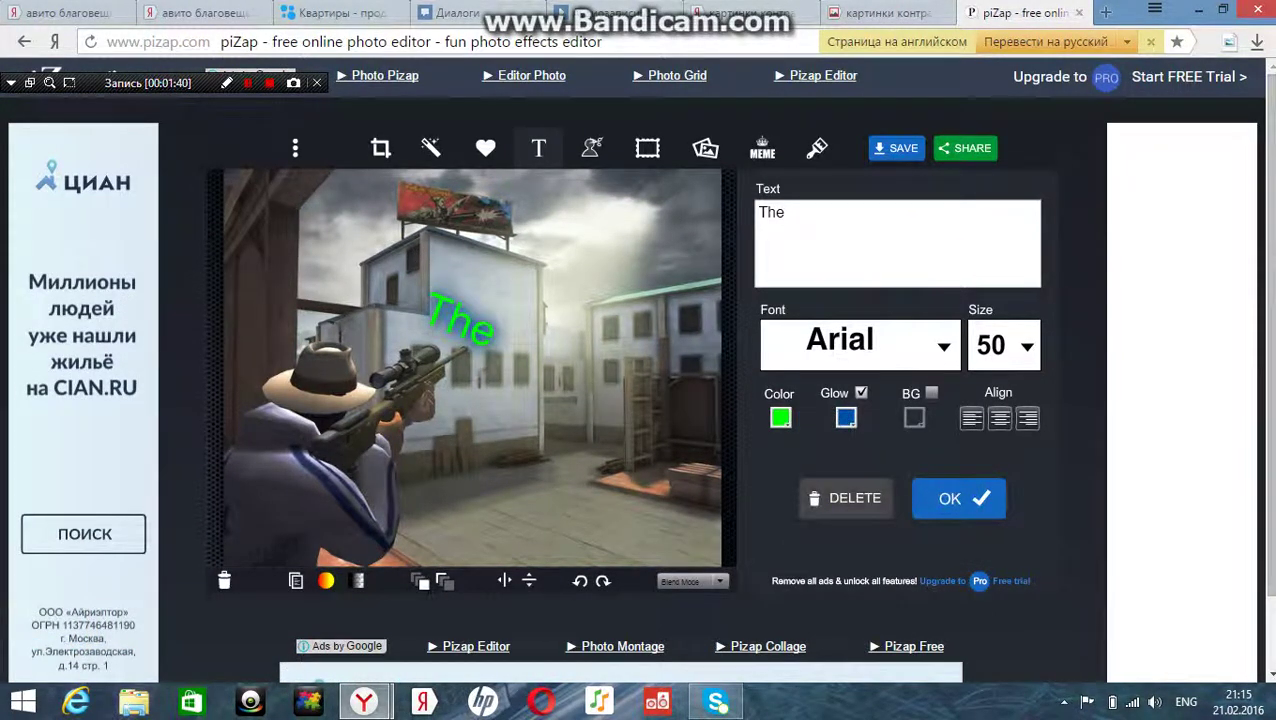
left_click(846, 418)
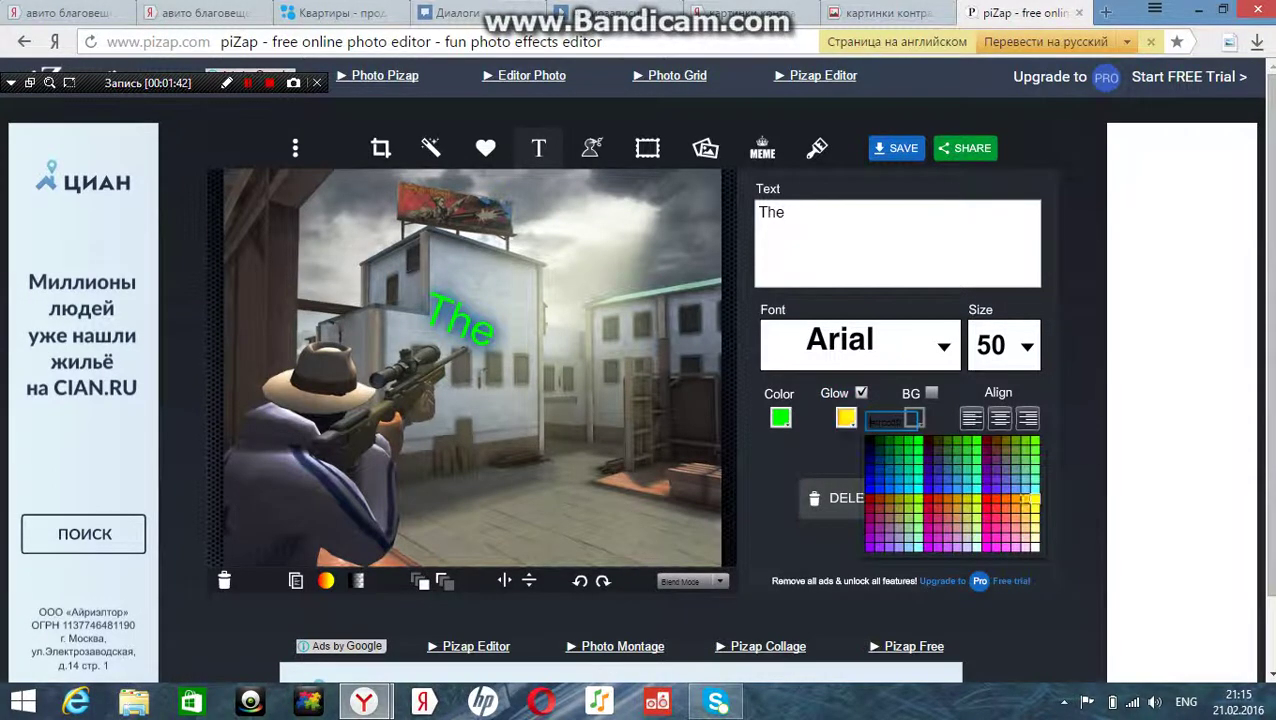
left_click(1030, 498)
left_click_drag(488, 339, 492, 277)
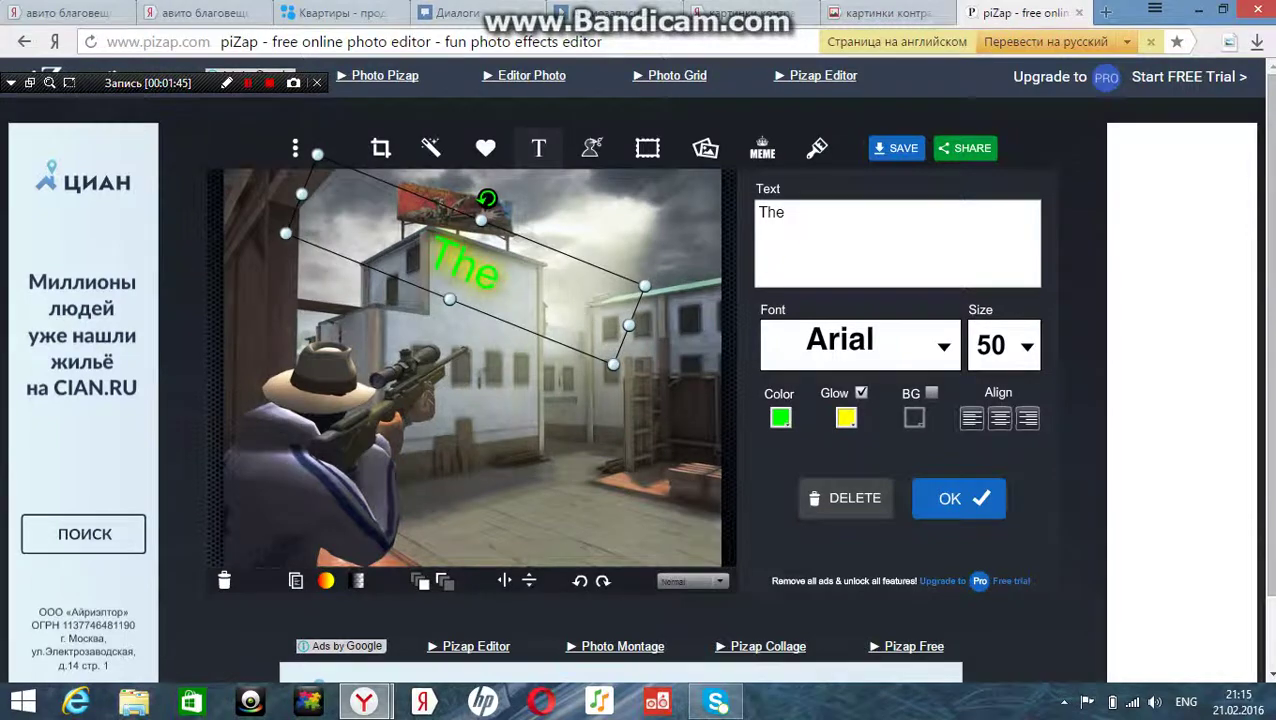
Change the font of the text "The" to Monbijoux and finish editing that text
left_click(959, 498)
left_click(465, 262)
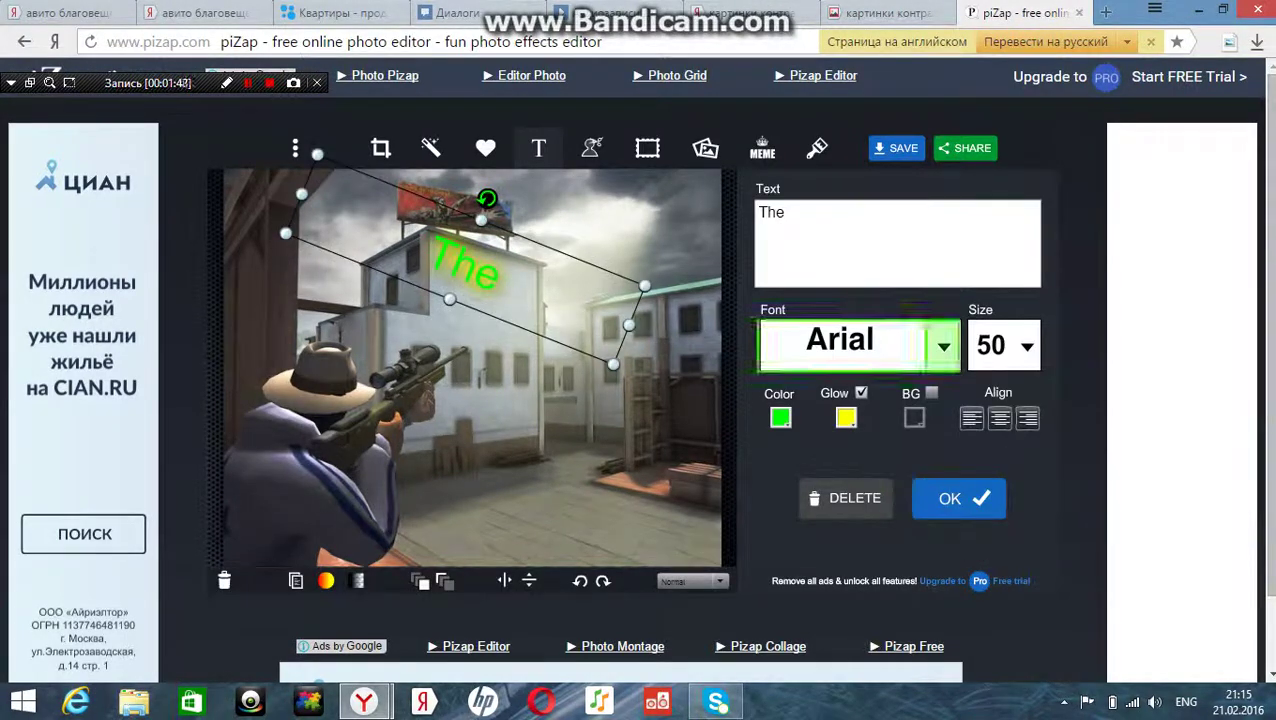
left_click(940, 345)
scroll(597, 420, "down", 1)
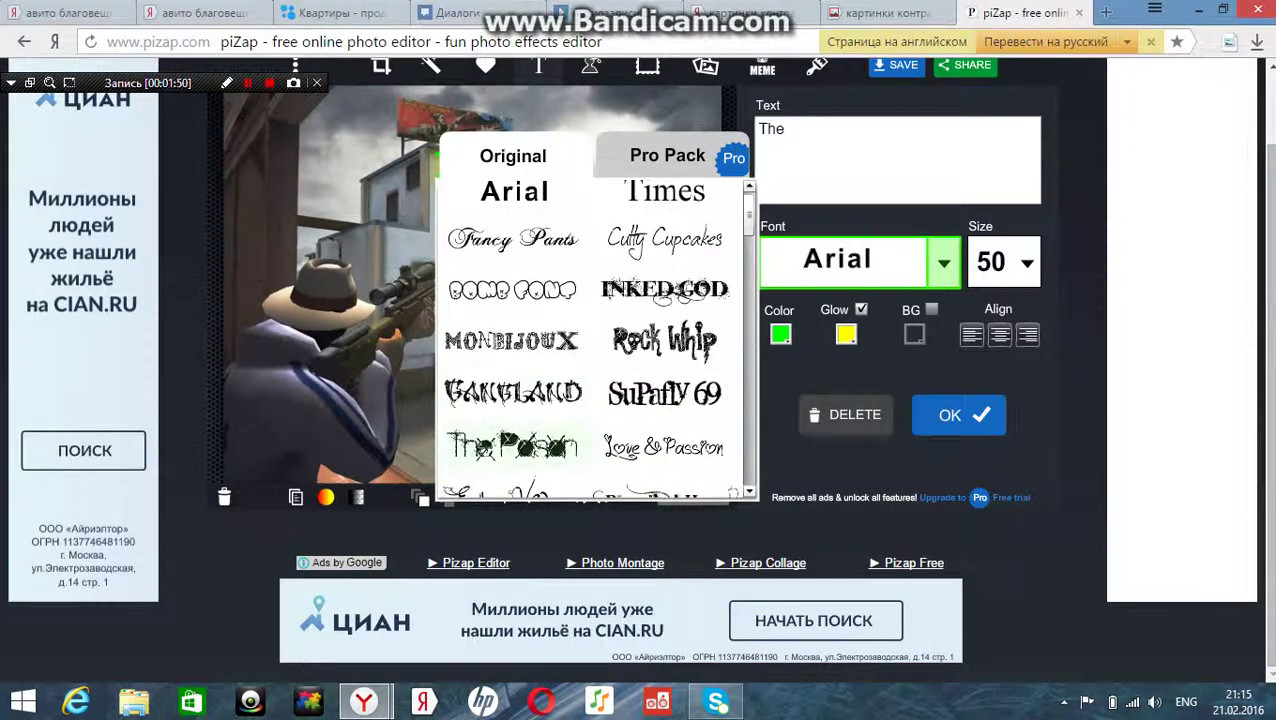
left_click(511, 340)
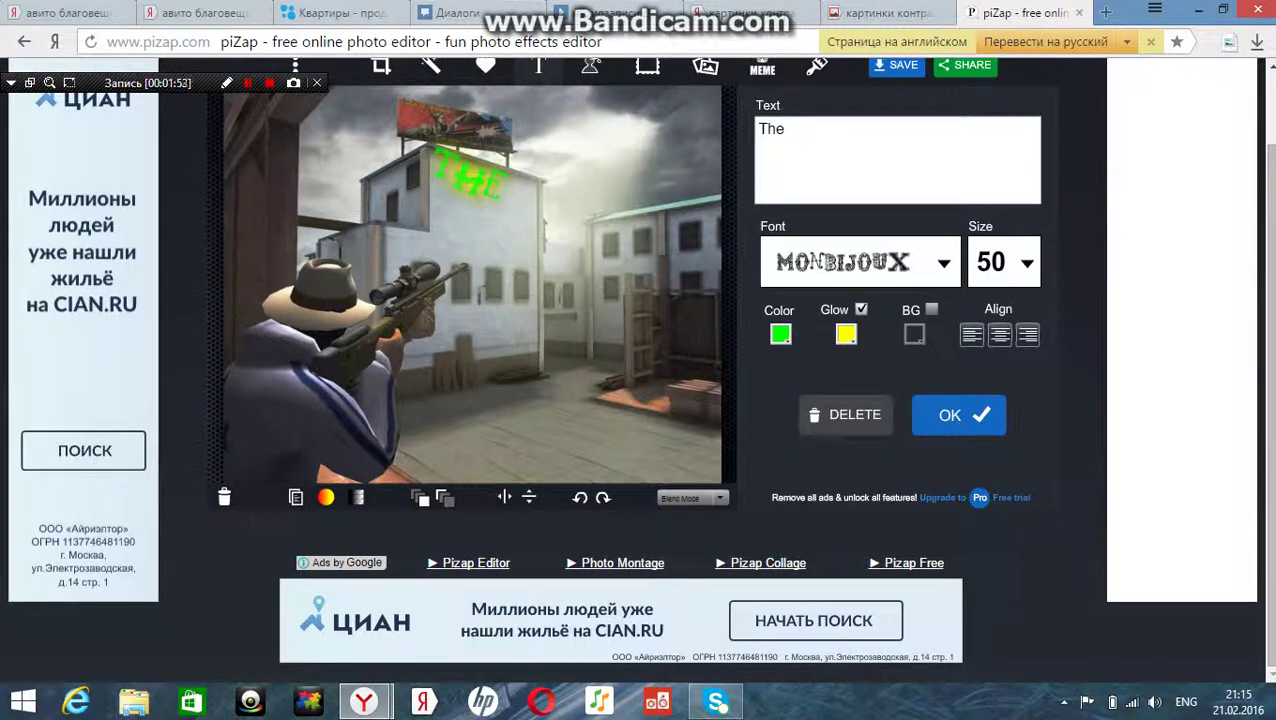
left_click(470, 185)
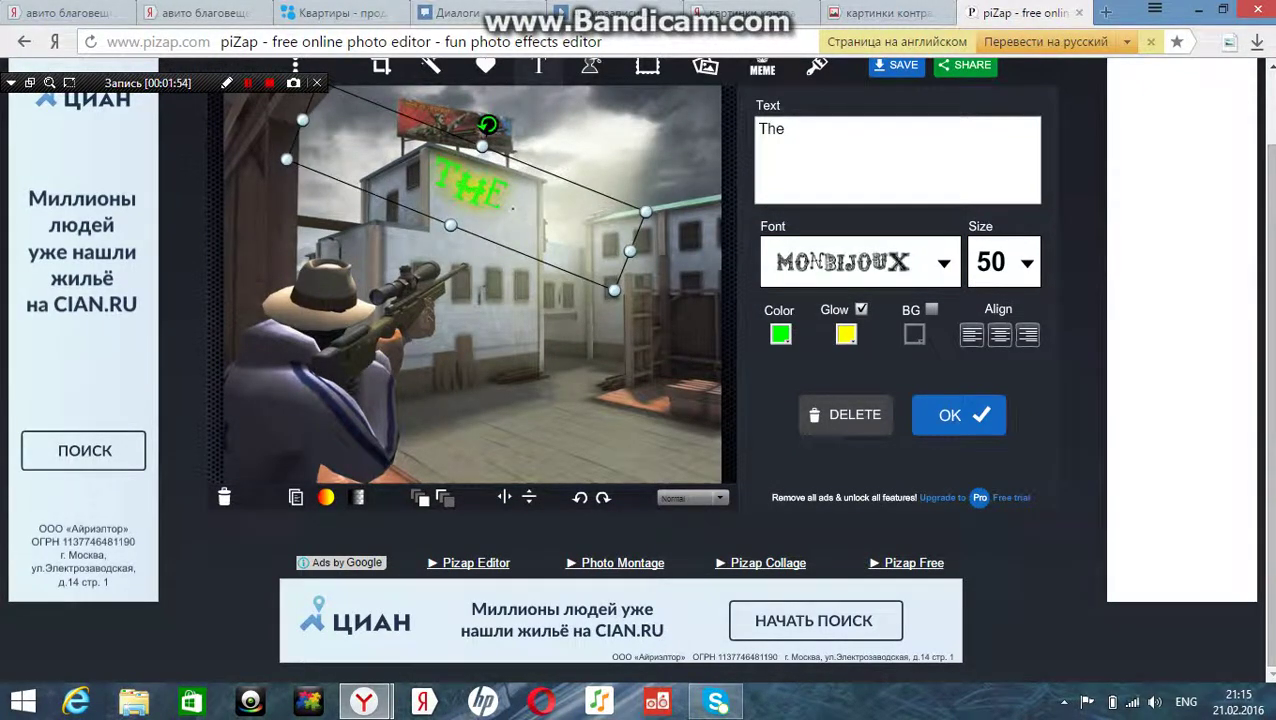
left_click(958, 415)
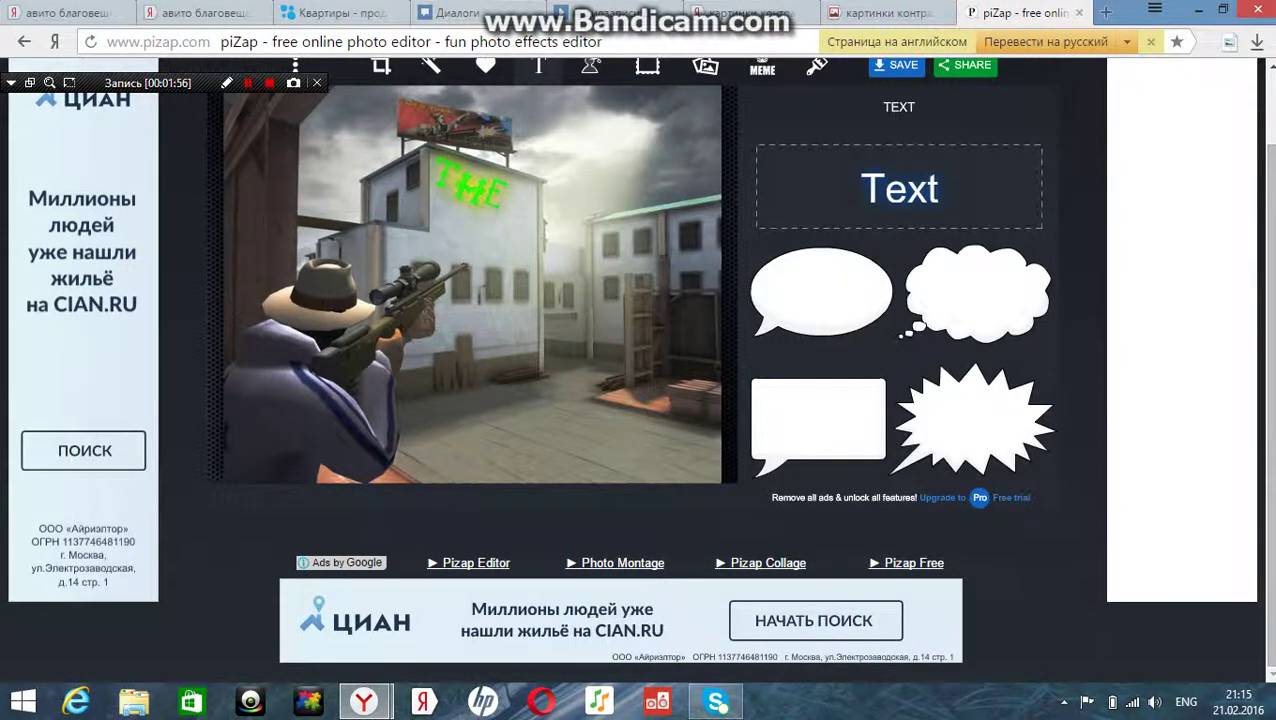
left_click(899, 187)
double_click(899, 187)
key("BackSpace")
key("alt+shift")
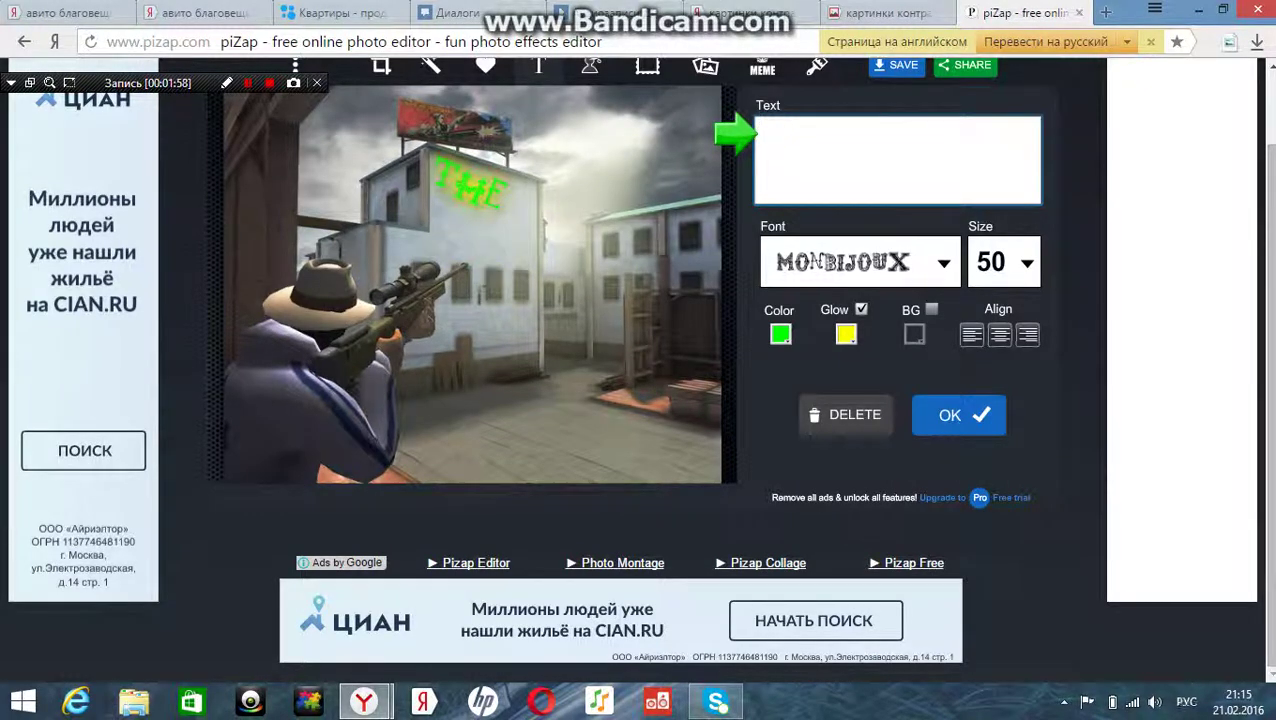
type("M")
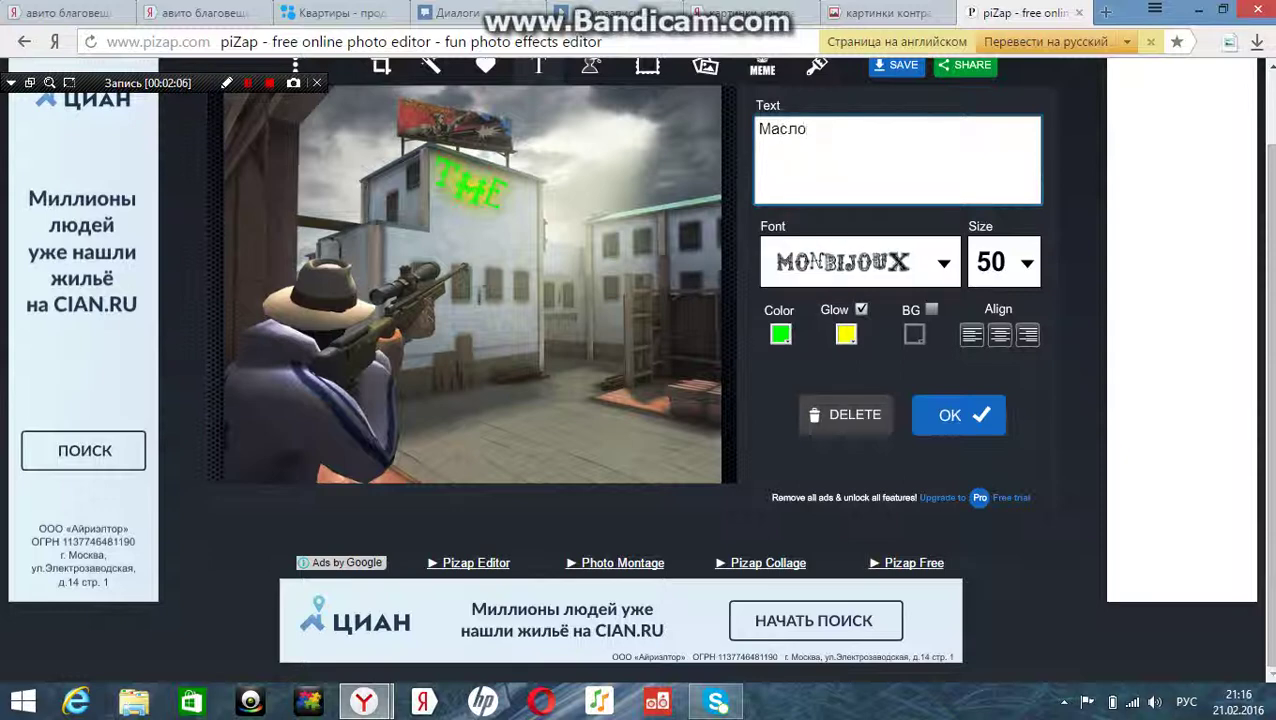
left_click(846, 415)
Add a new text "Масло" to the photo in the Arial font
left_click(926, 192)
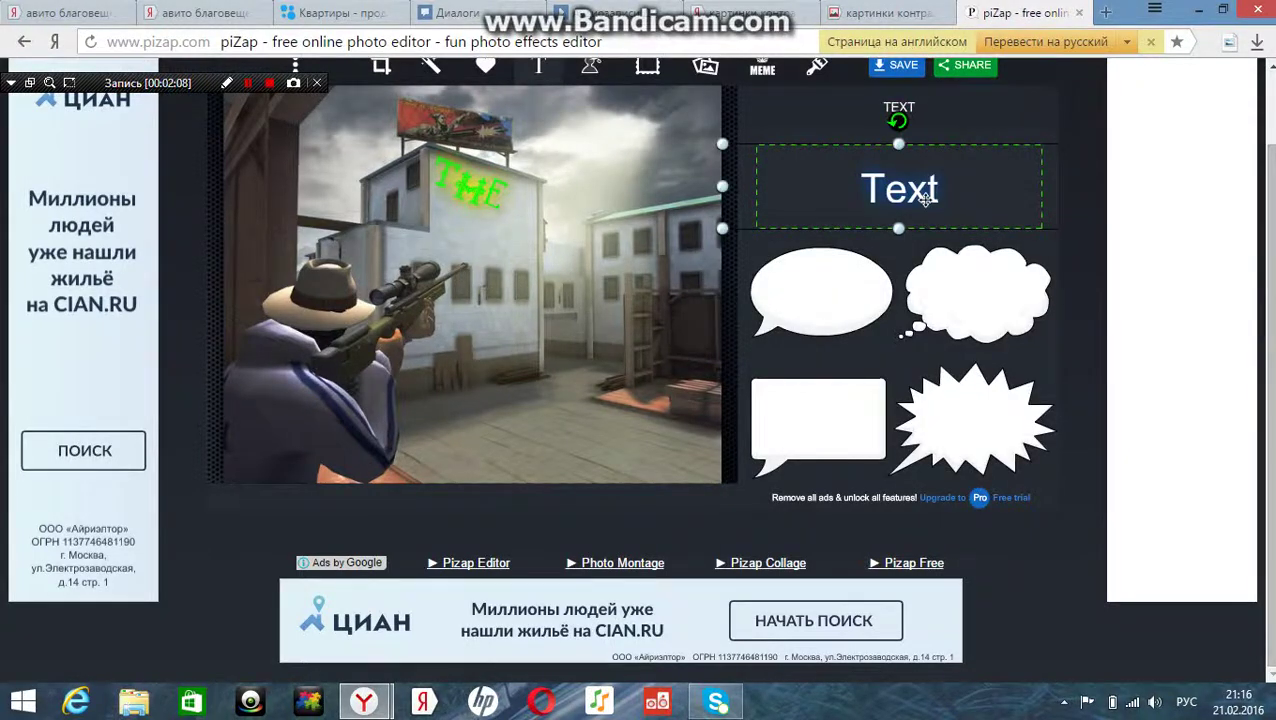
key("BackSpace")
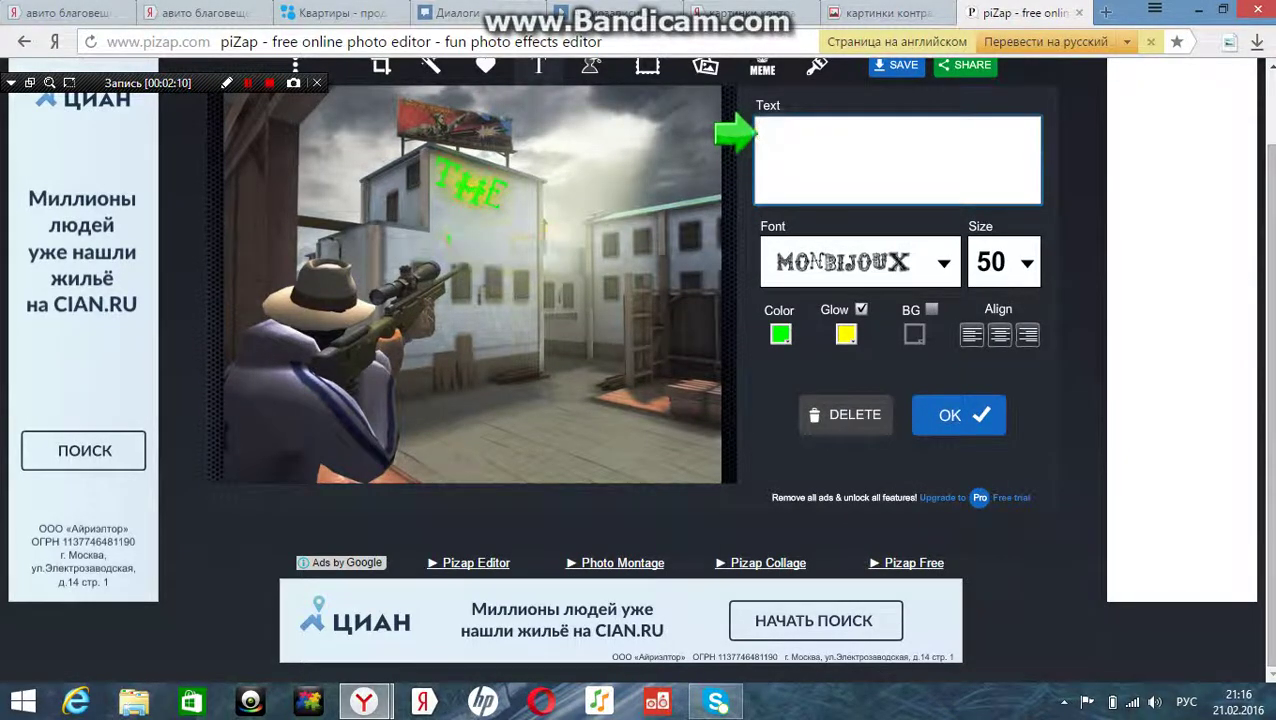
type("Ma")
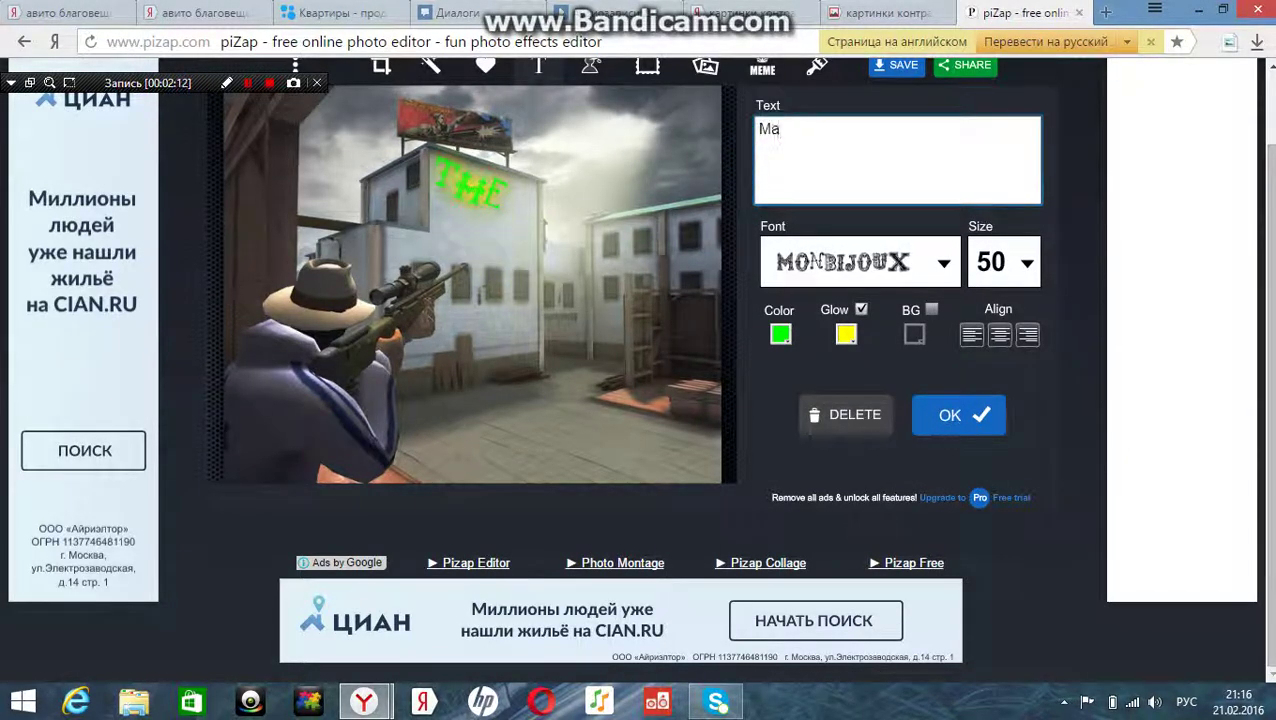
left_click(850, 262)
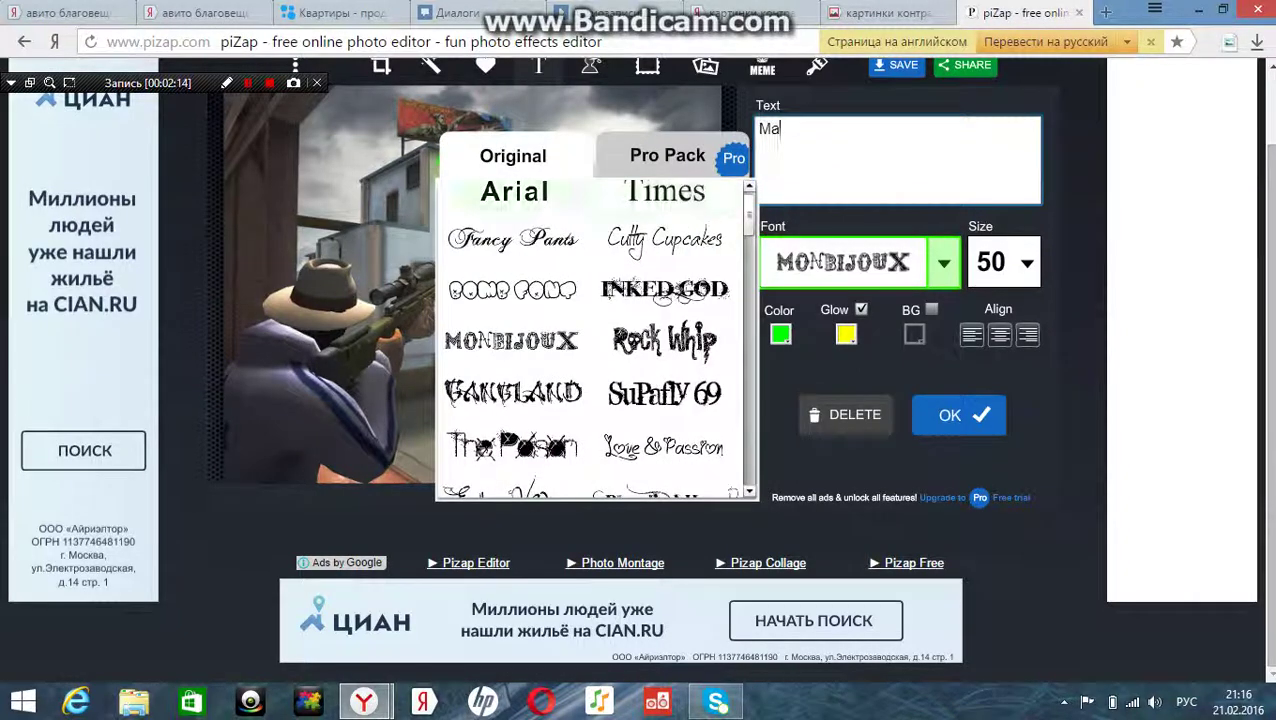
left_click(511, 191)
type("а")
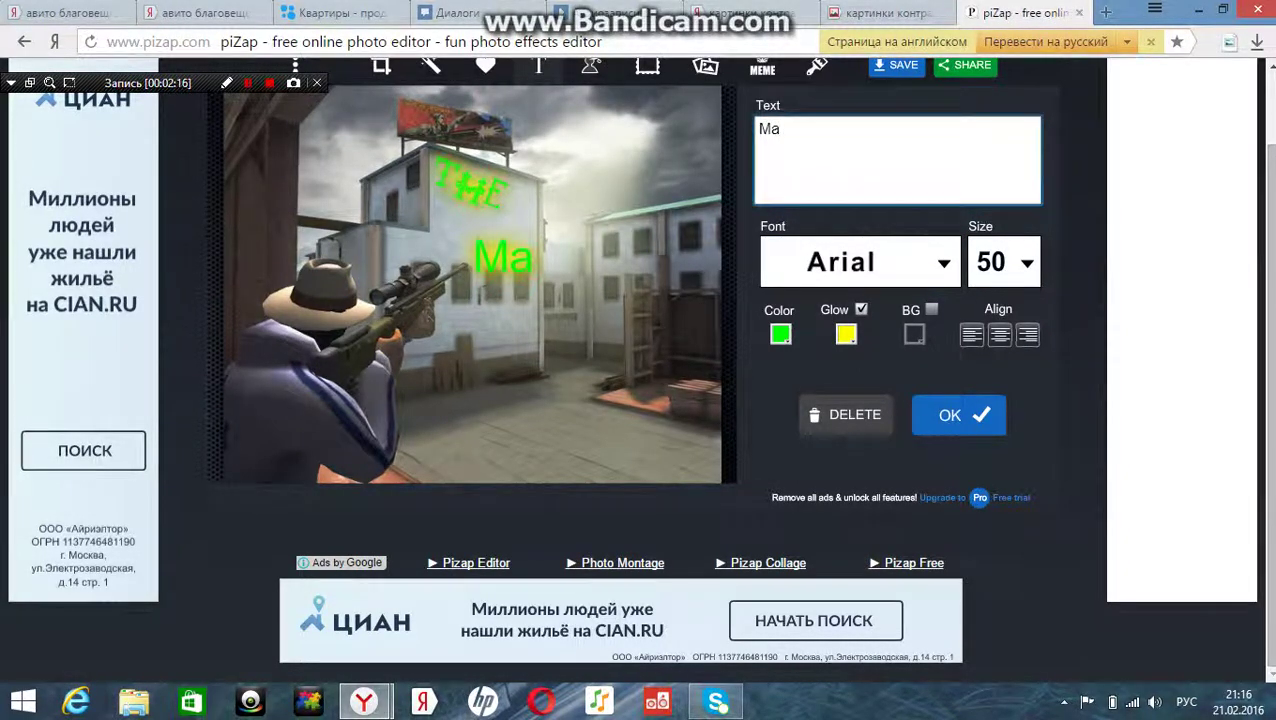
type("сло")
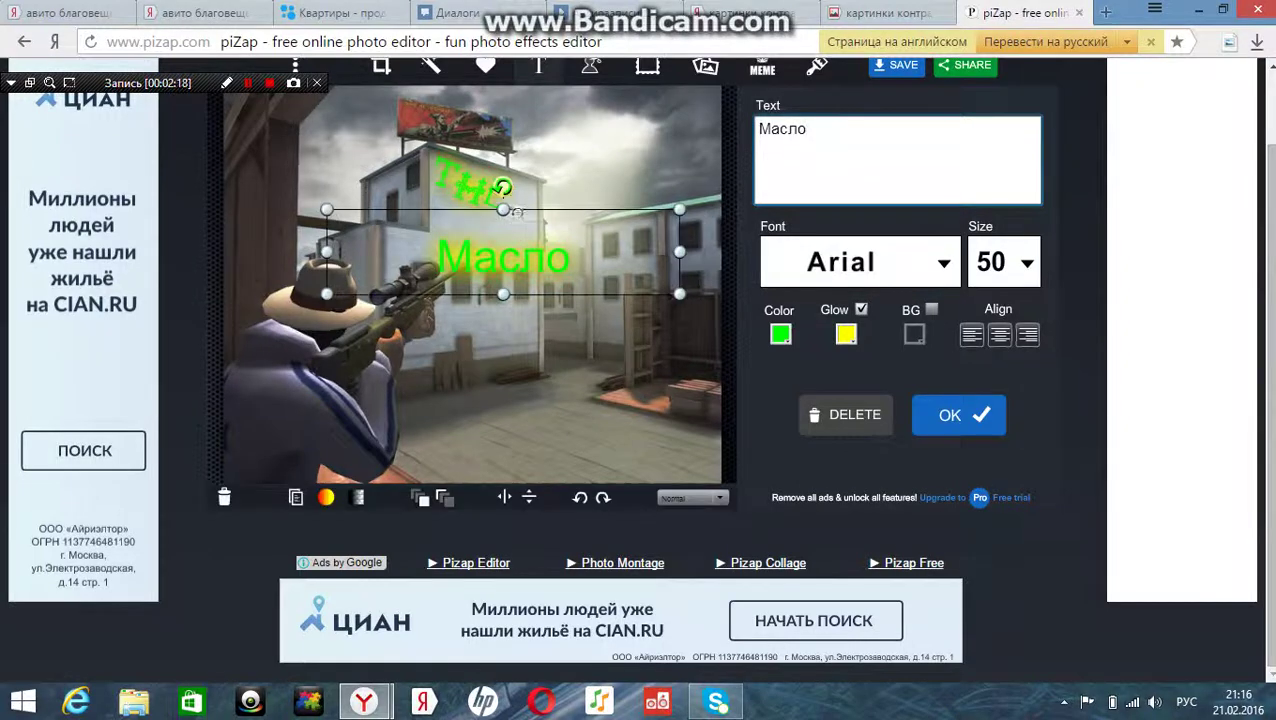
Tilt the text "Масло" clockwise, shrink it slightly and place it directly after "The", continuing its downward slope
left_click_drag(500, 186, 535, 196)
left_click_drag(496, 253, 570, 228)
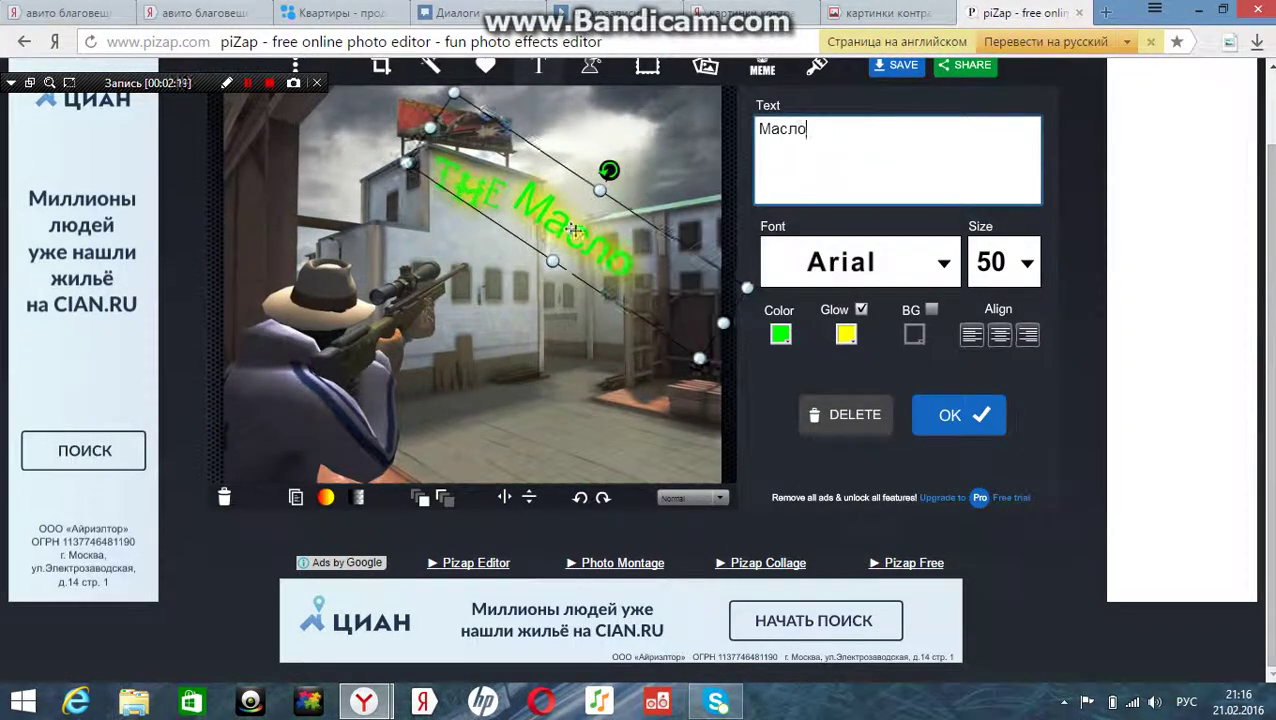
left_click_drag(703, 362, 681, 339)
left_click_drag(600, 246, 581, 250)
left_click_drag(586, 181, 586, 182)
left_click_drag(584, 246, 587, 235)
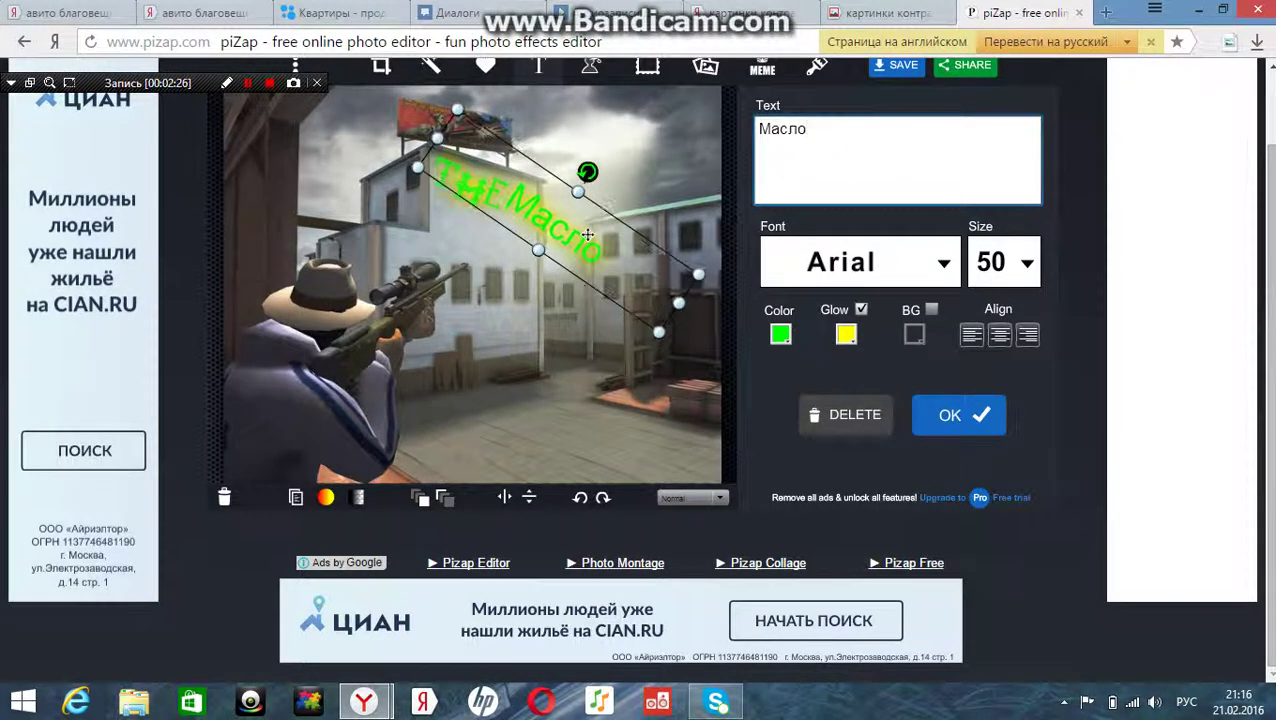
left_click(569, 271)
Add a new text "TM", tilt it steeply clockwise and place it at the lower end of "Масло"
left_click(899, 190)
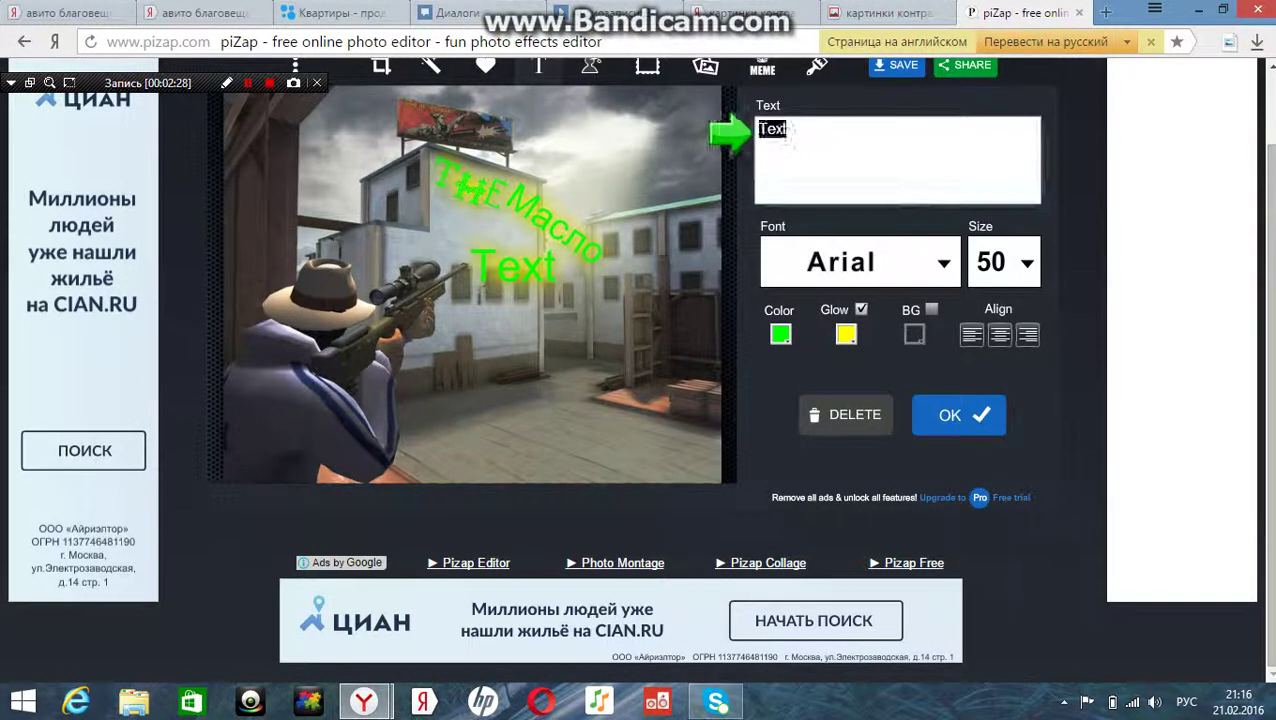
key("BackSpace")
type("T")
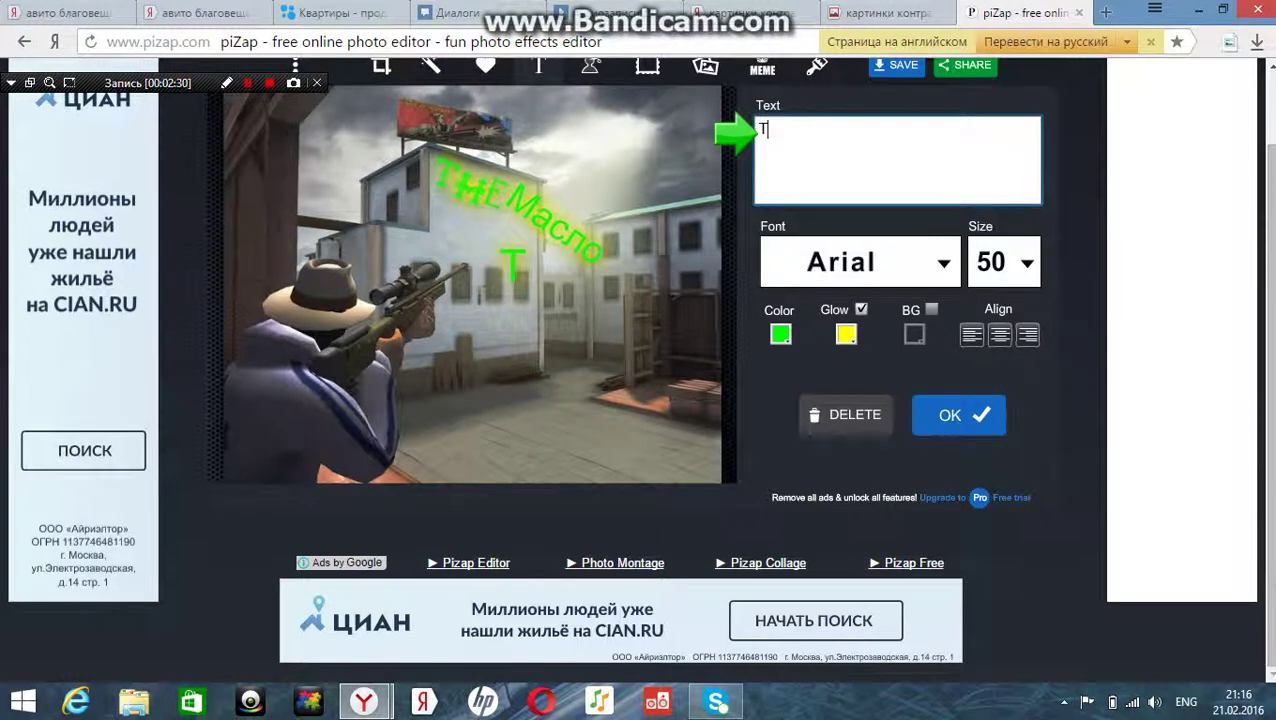
type("M")
left_click(563, 276)
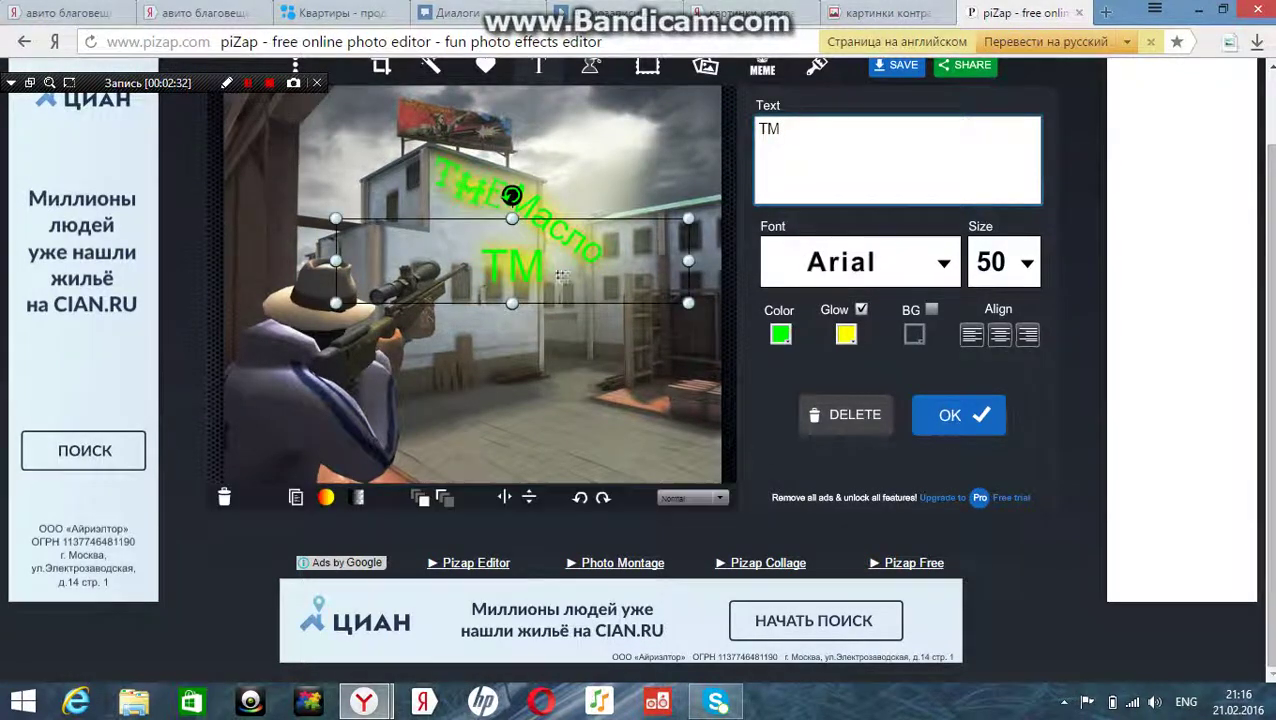
left_click_drag(532, 210, 665, 302)
Change the font of "TM" to Monbijoux, move it closer to "Масло" and finish editing the text
left_click(943, 264)
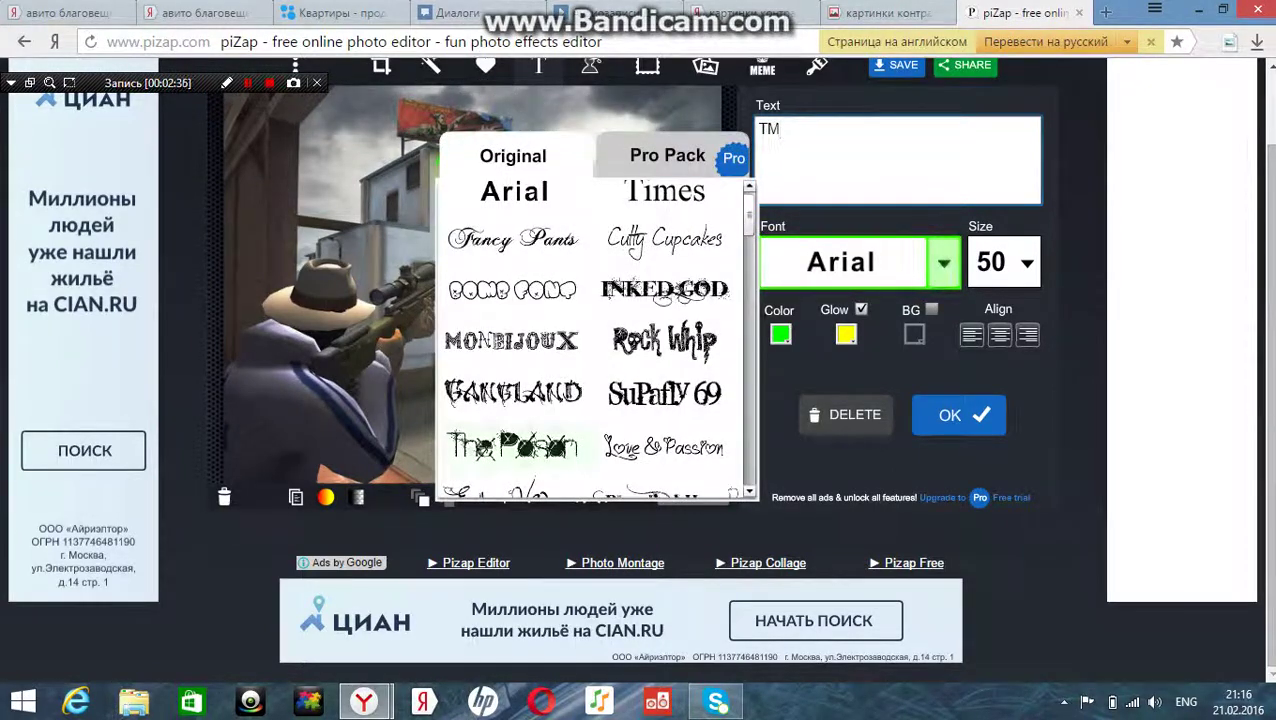
left_click(511, 340)
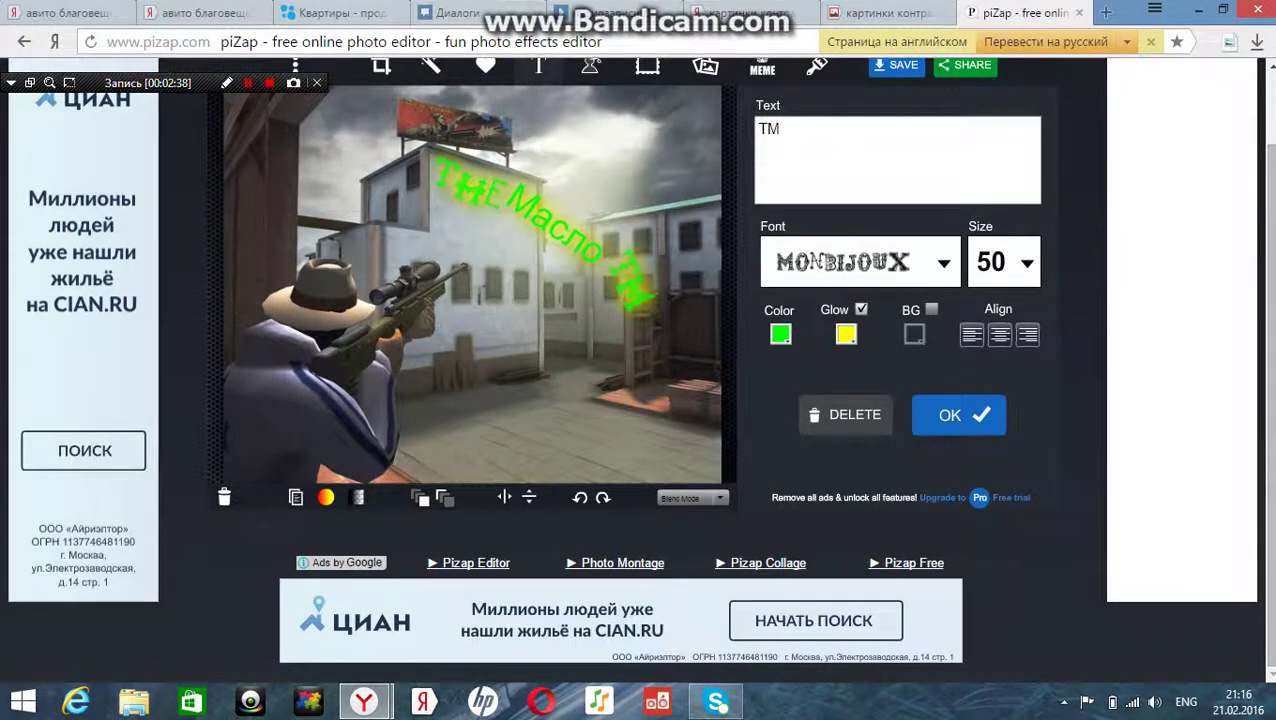
left_click(645, 313)
left_click(959, 415)
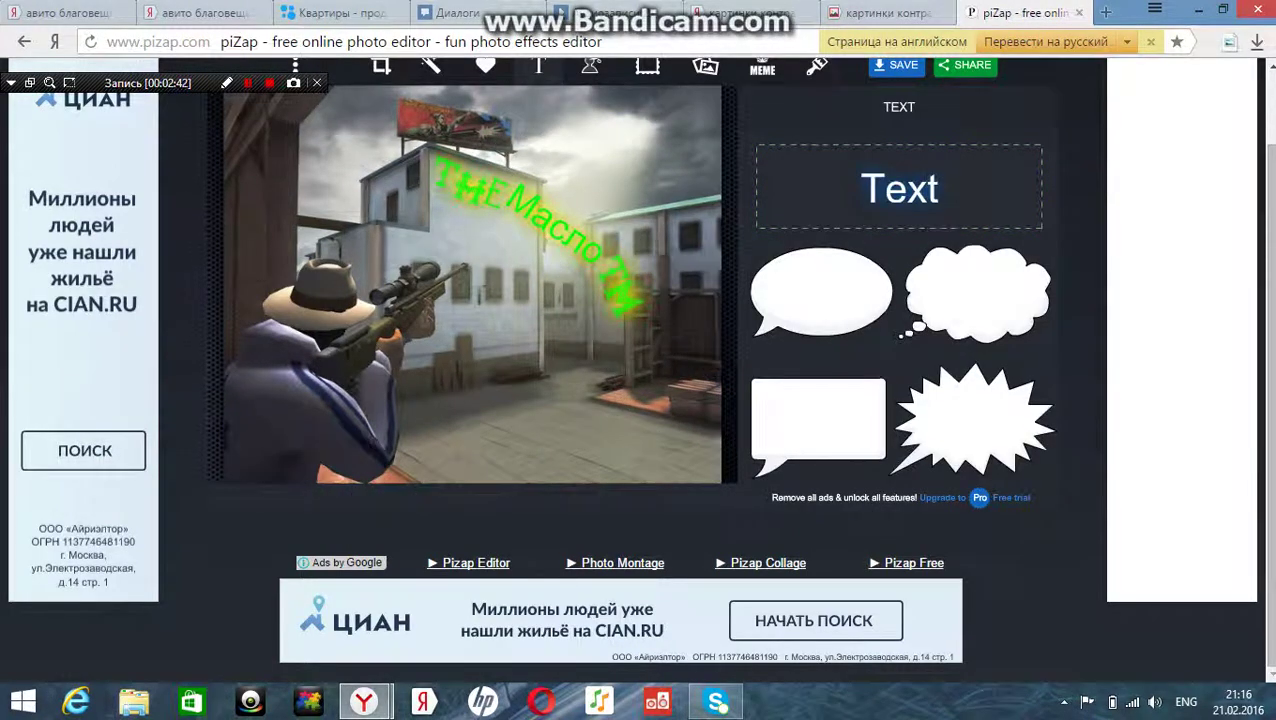
Apply the Aqua Flash effect from the Colorz collection to the photo
scroll(638, 320, "up", 2)
left_click(485, 148)
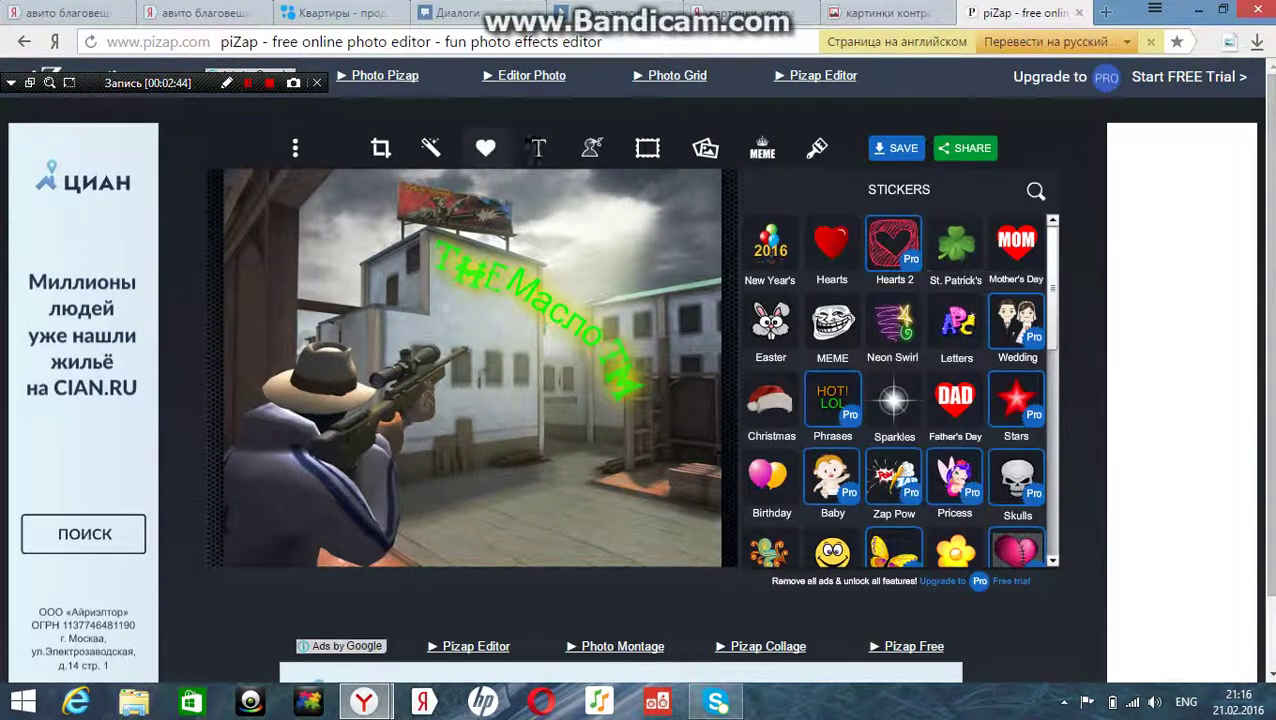
left_click(430, 148)
left_click(897, 272)
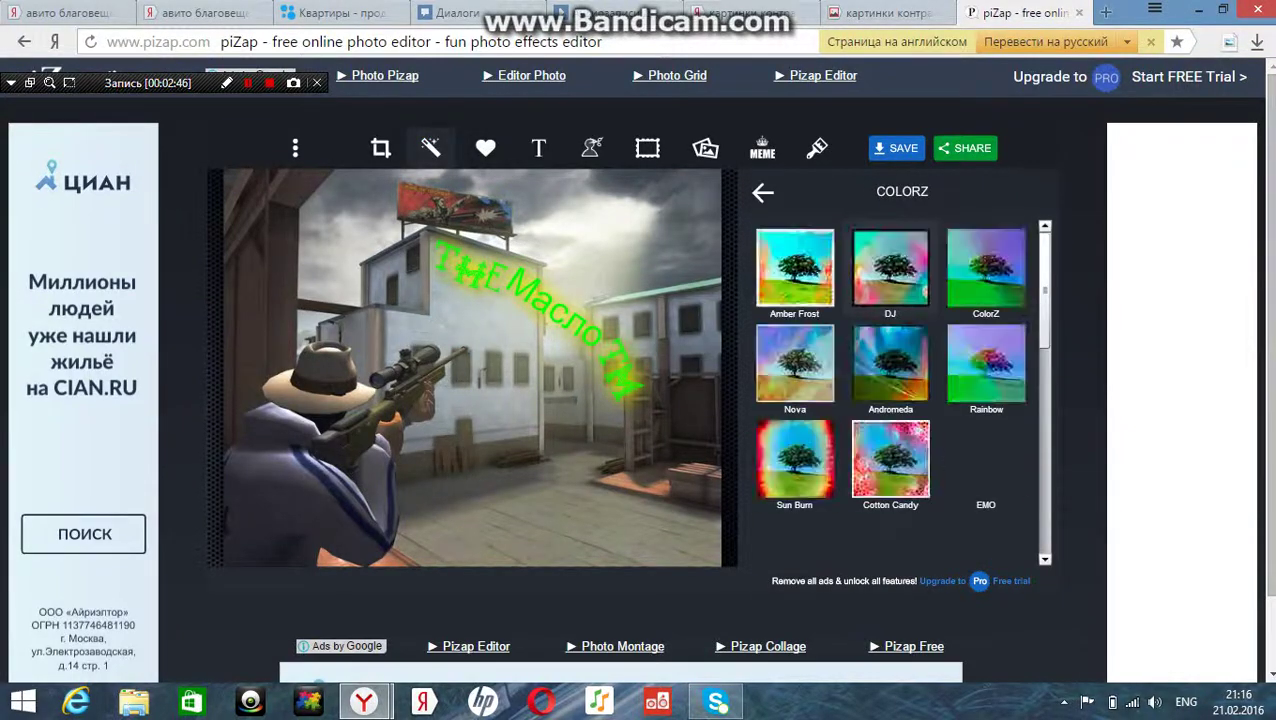
scroll(890, 437, "down", 1)
scroll(890, 437, "up", 1)
scroll(890, 390, "down", 4)
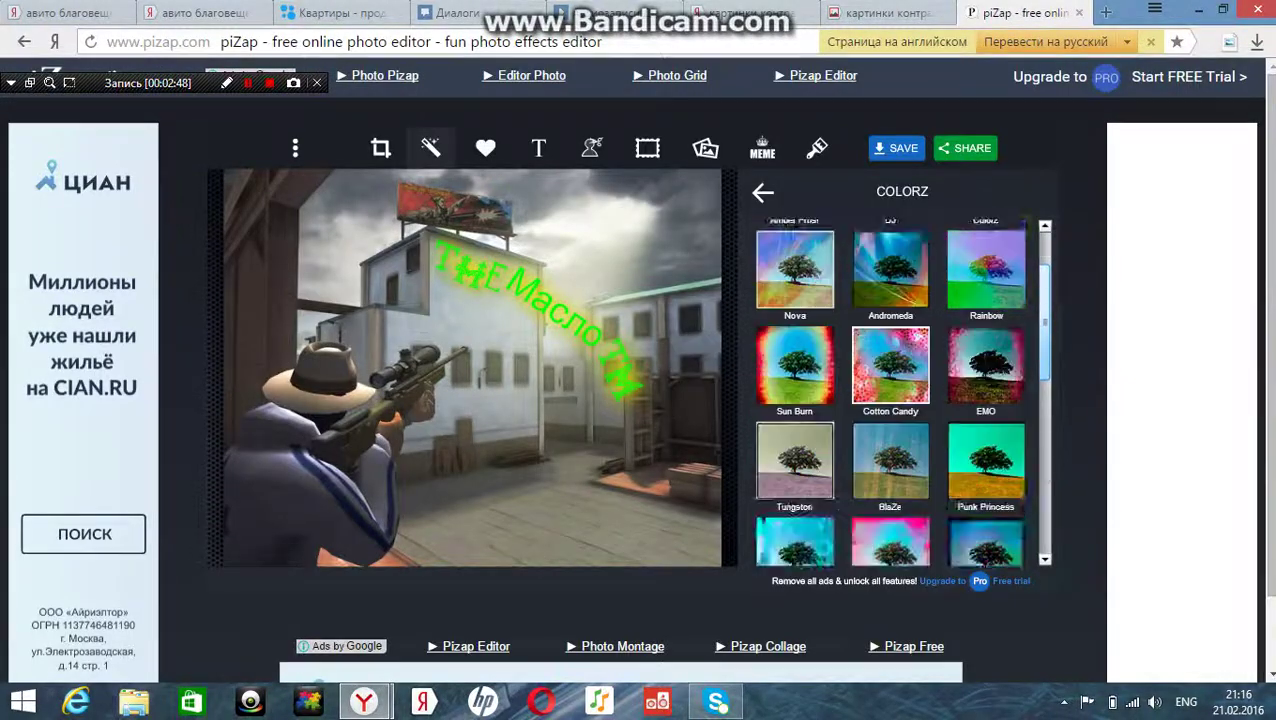
left_click(890, 343)
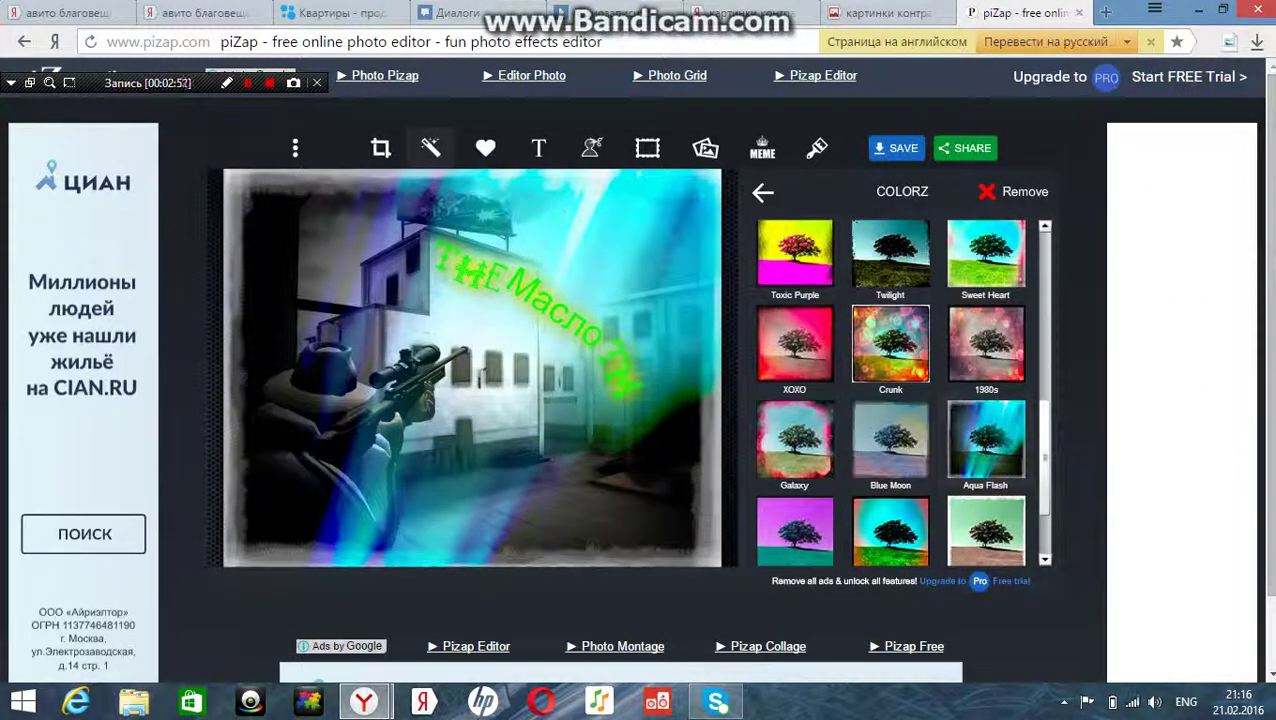
Save the edited picture to the computer in Standard quality under its suggested file name
left_click(896, 148)
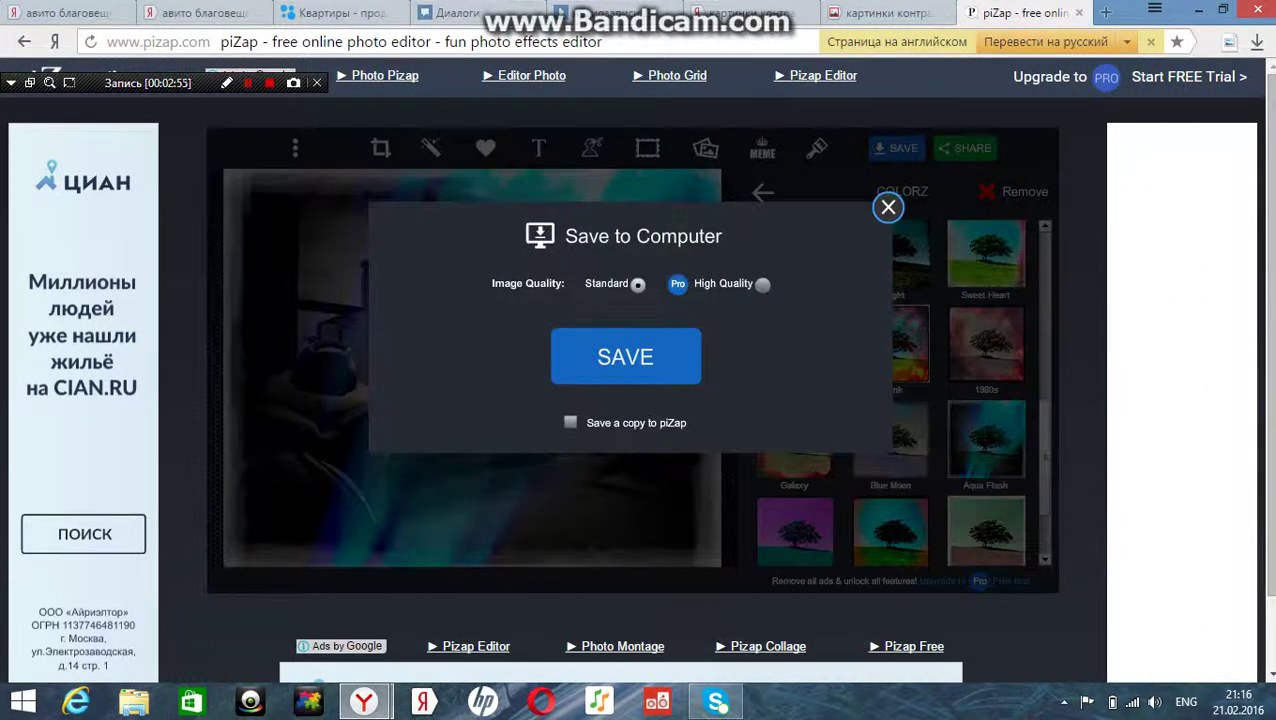
left_click(626, 356)
left_click(638, 550)
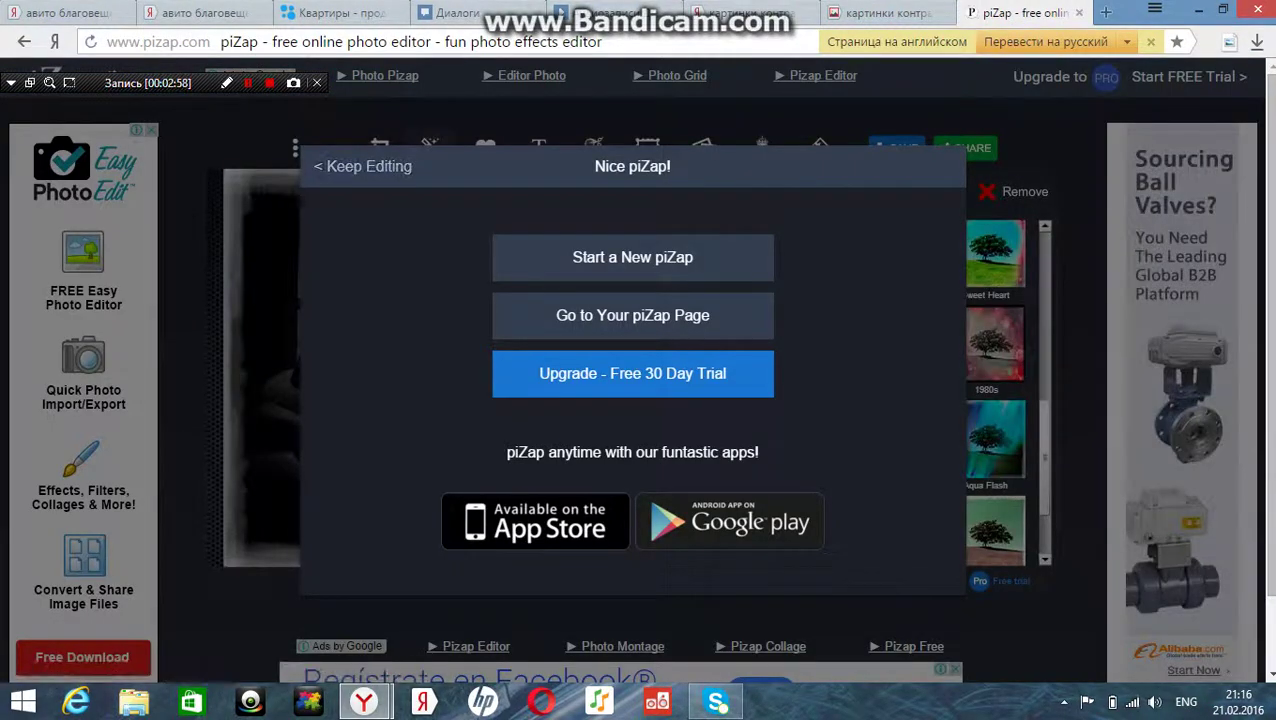
Close the piZap and Yandex picture search pages, and open the account's own profile page on VK
key("ctrl+w")
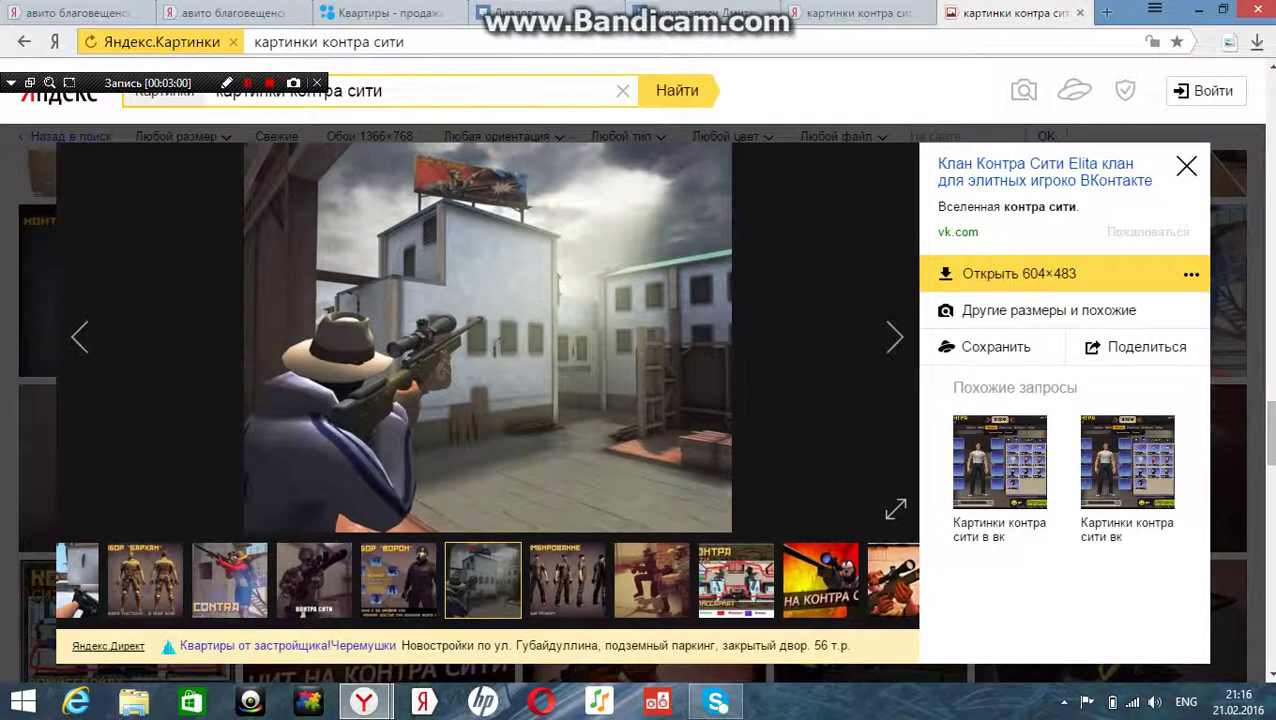
key("ctrl+w")
key("ctrl+w")
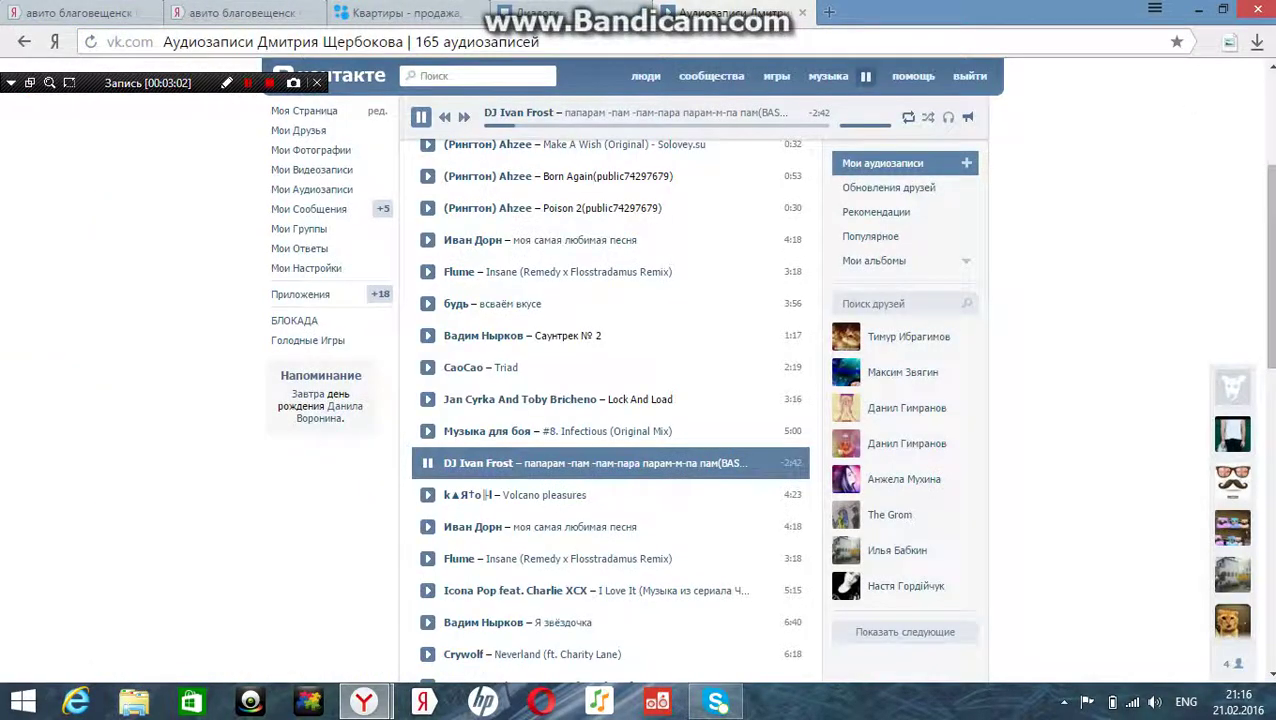
key("ctrl+shift+Tab")
left_click(352, 77)
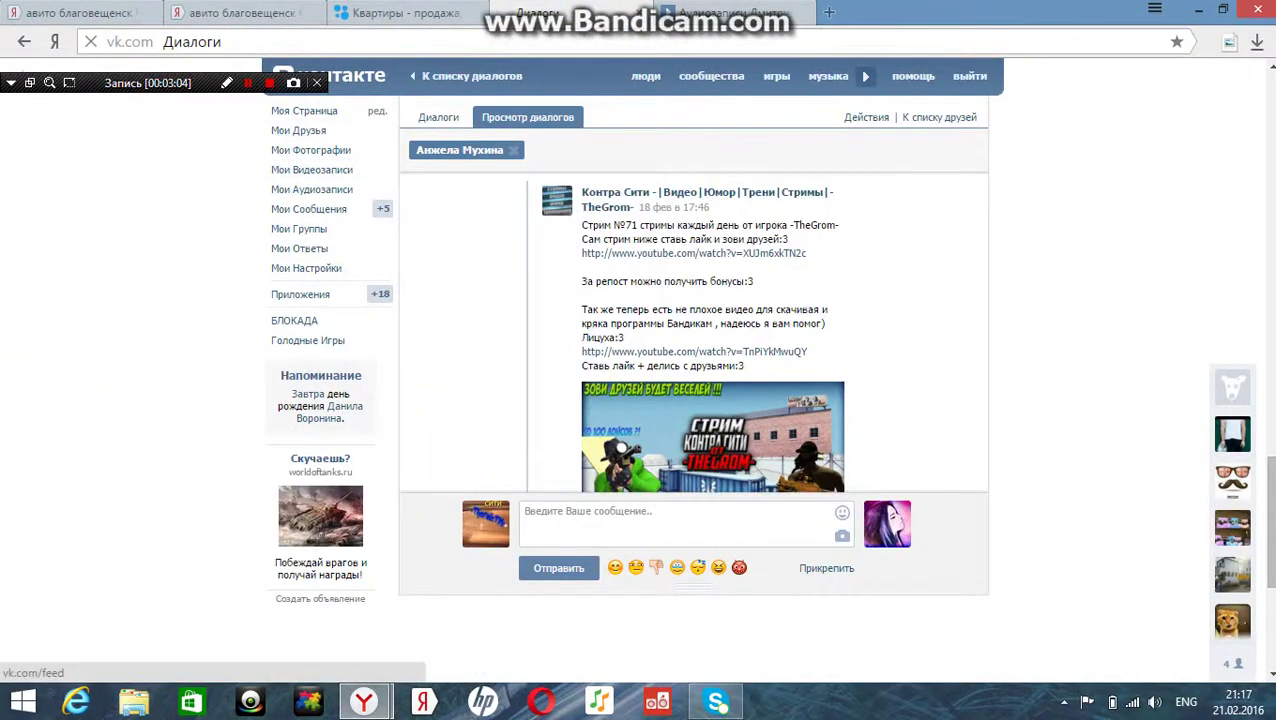
left_click(305, 111)
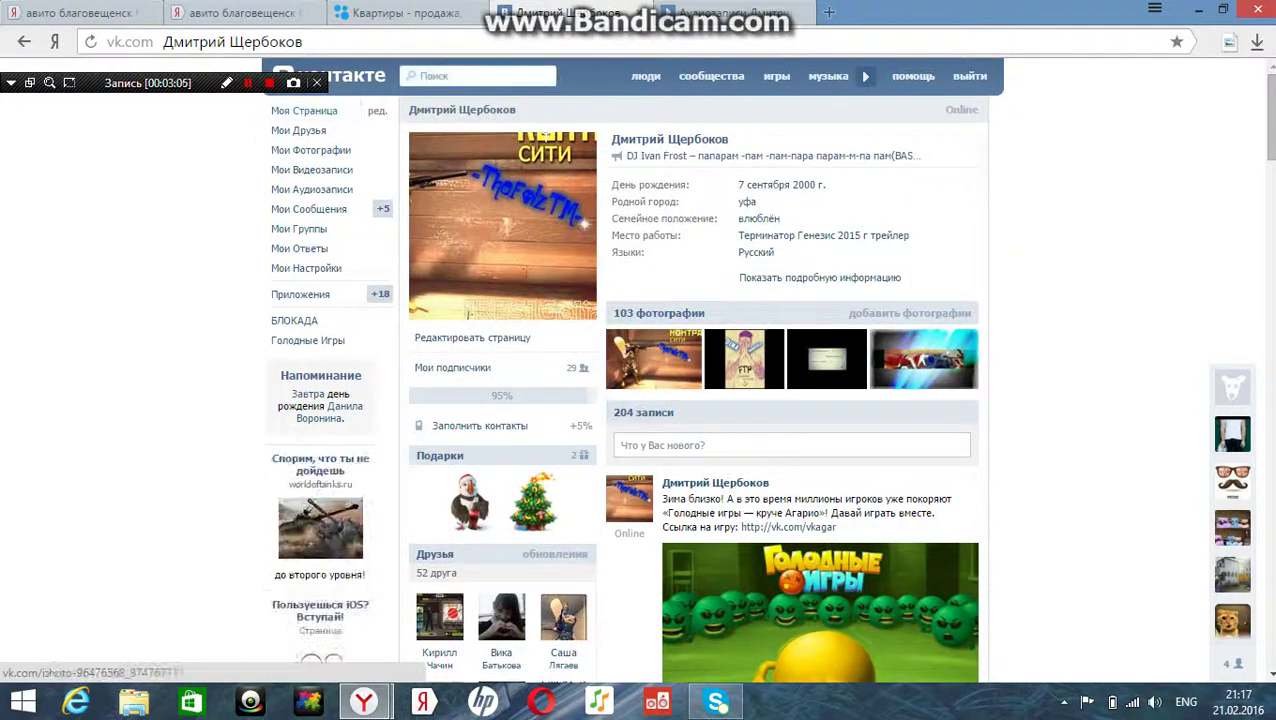
scroll(640, 330, "down", 1)
left_click(700, 351)
mouse_move(934, 403)
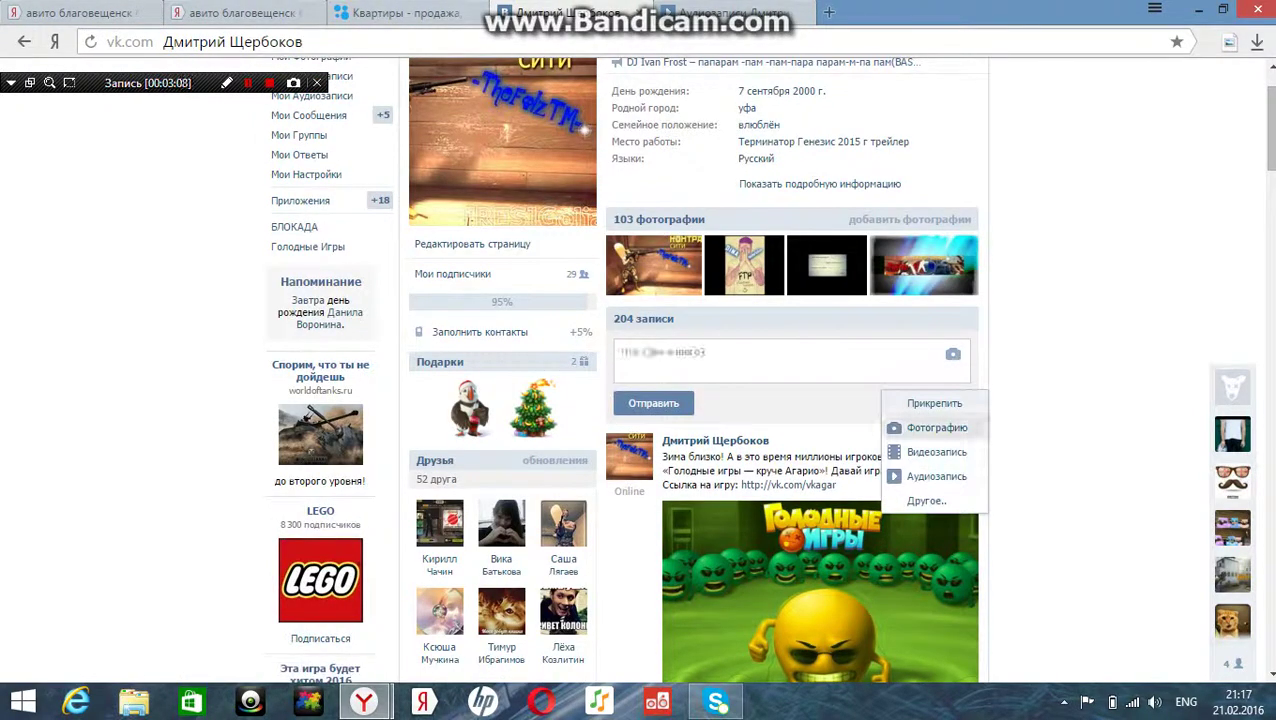
left_click(920, 425)
left_click(612, 138)
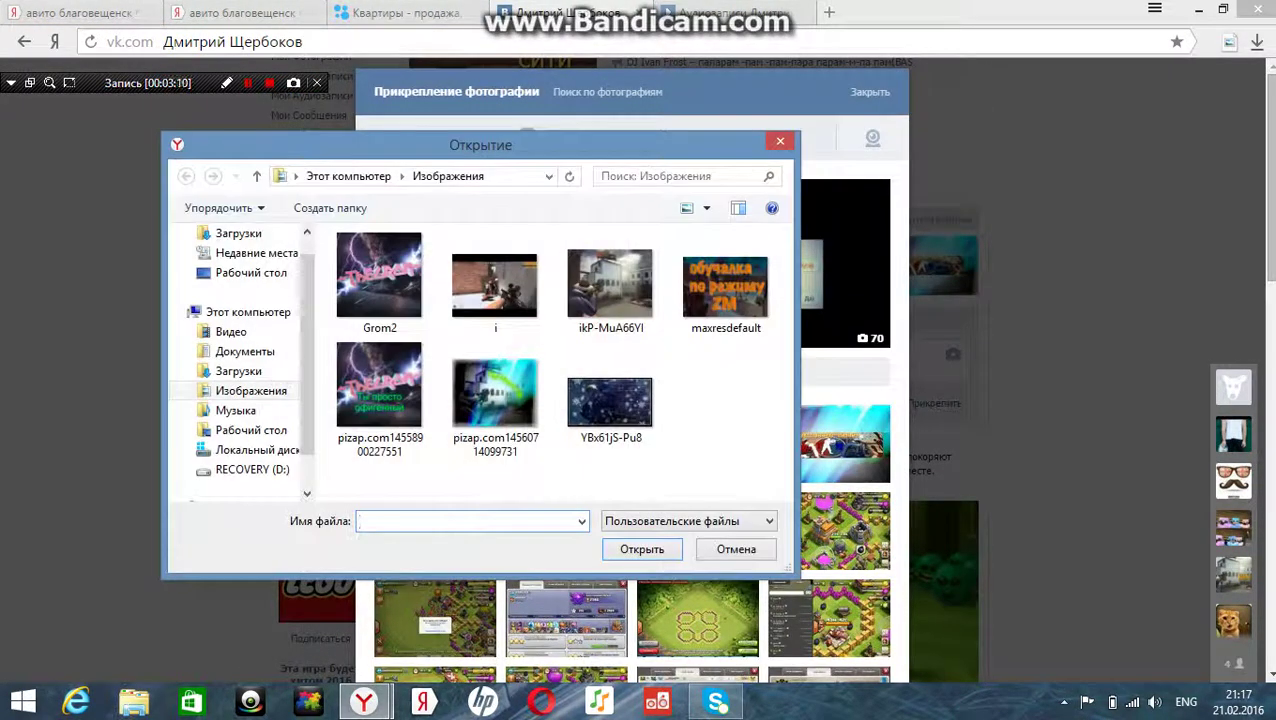
left_click(496, 398)
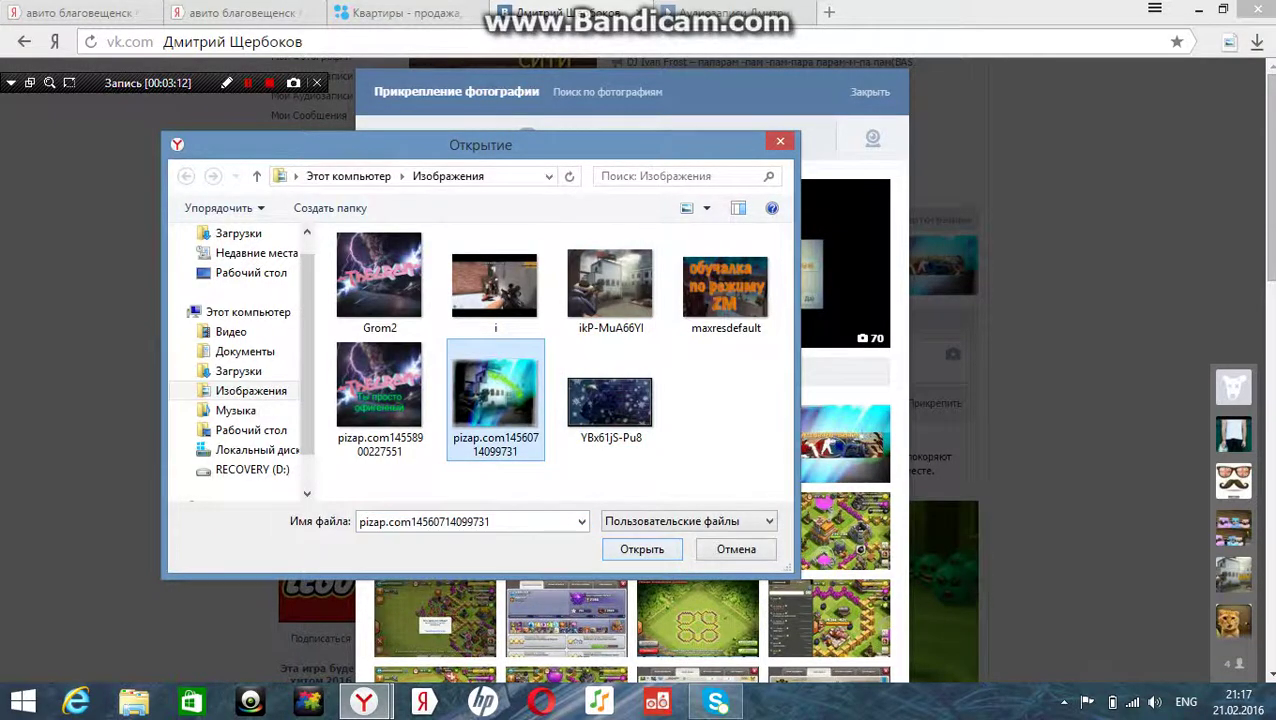
left_click(642, 549)
mouse_move(934, 432)
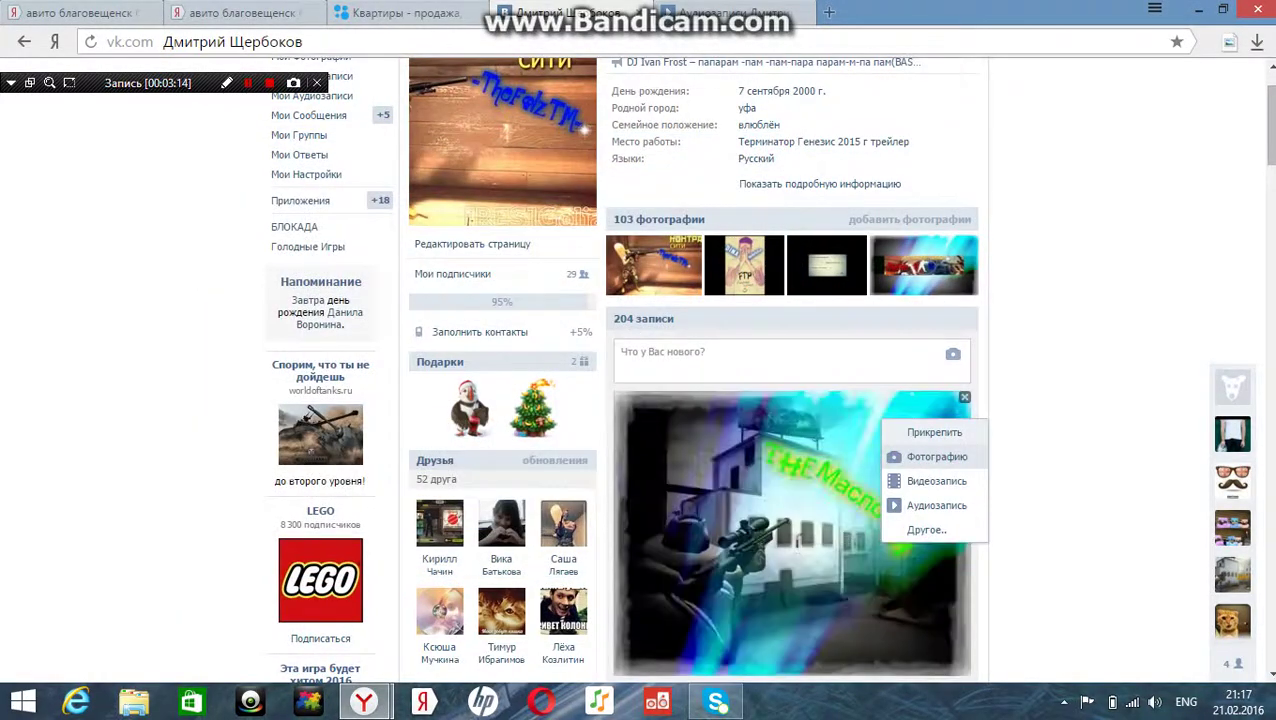
Attach a poll to the wall post with the topic "оценка ваша(: шкало 5 бальая"
left_click(937, 456)
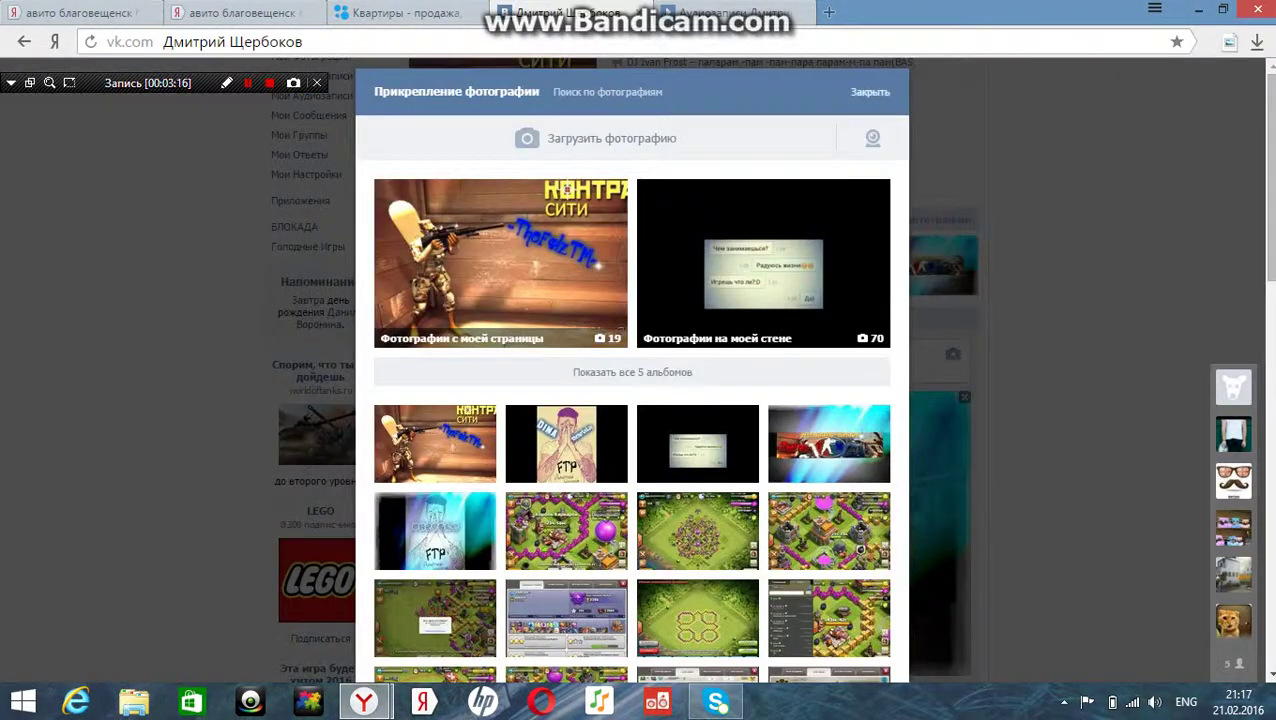
key("Escape")
scroll(640, 370, "down", 3)
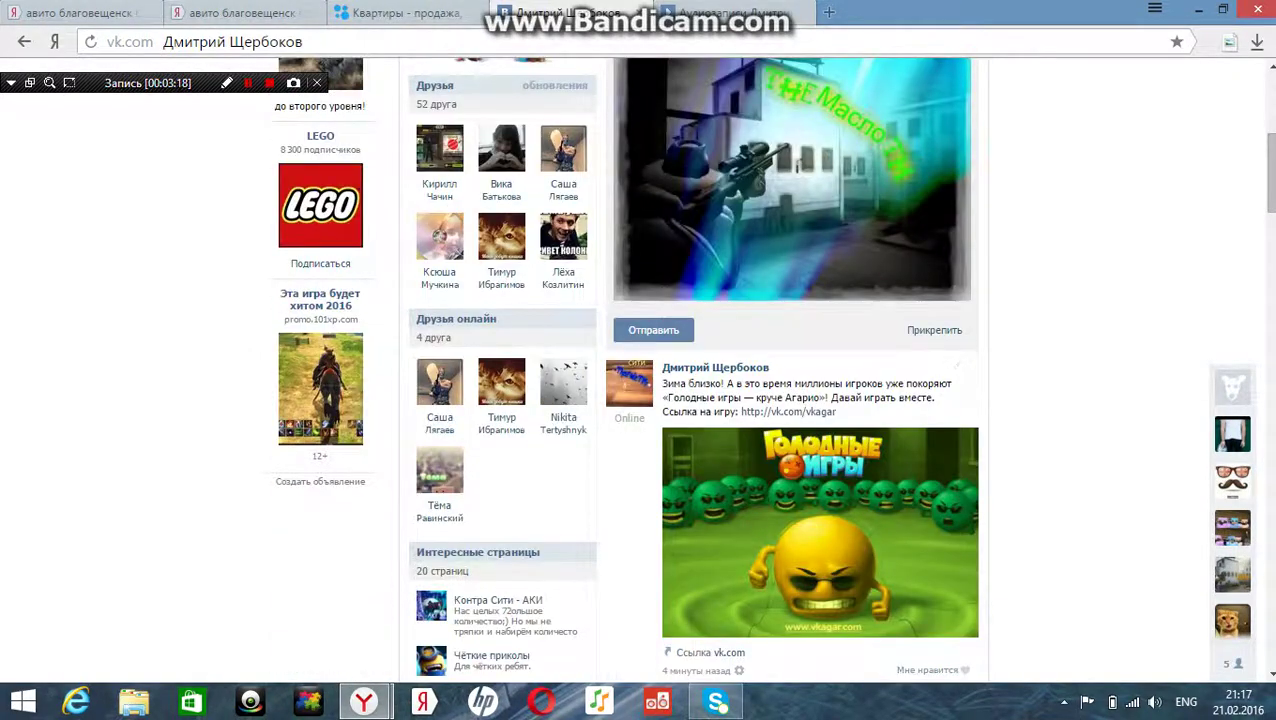
mouse_move(934, 330)
left_click(920, 524)
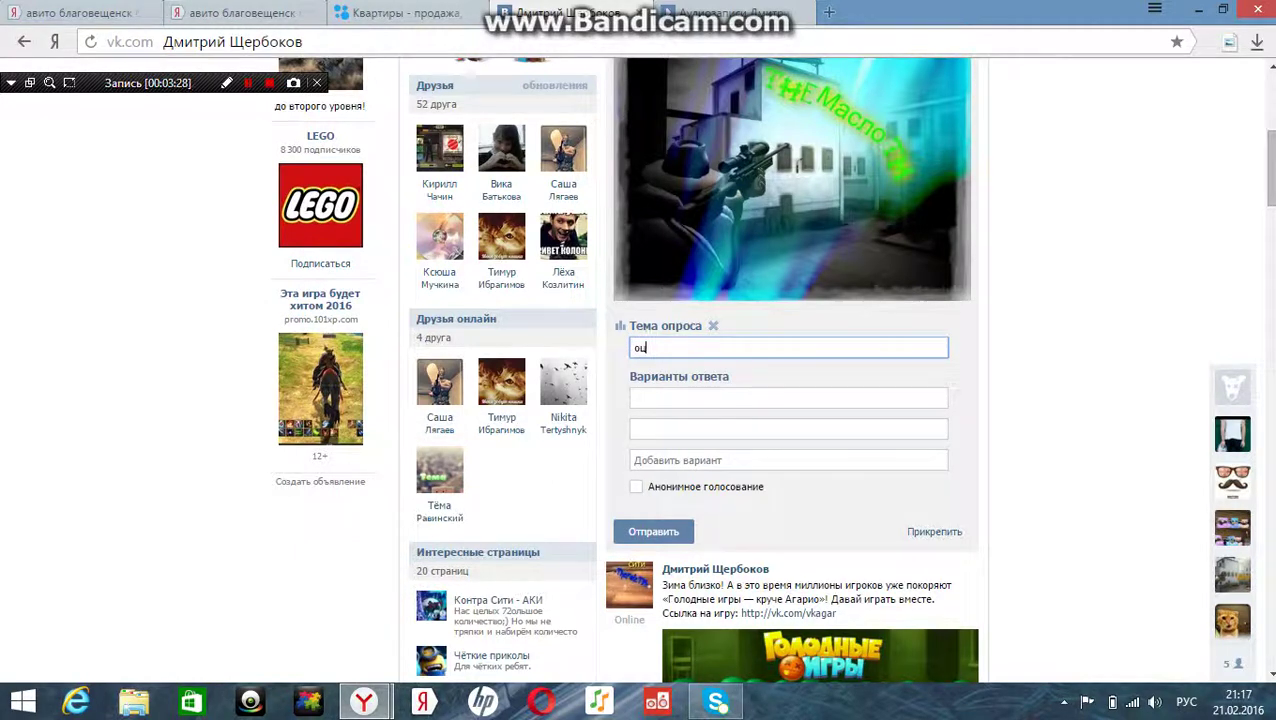
type("нка ваша(:")
left_click(788, 398)
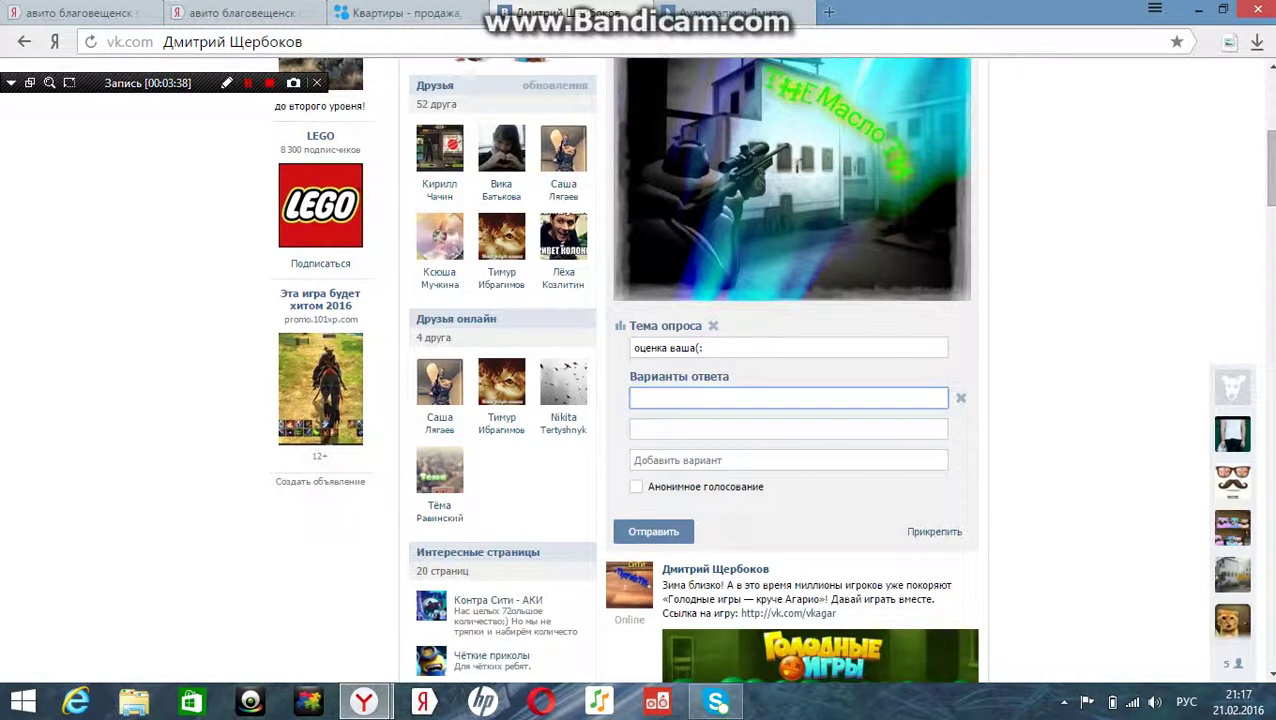
left_click(706, 348)
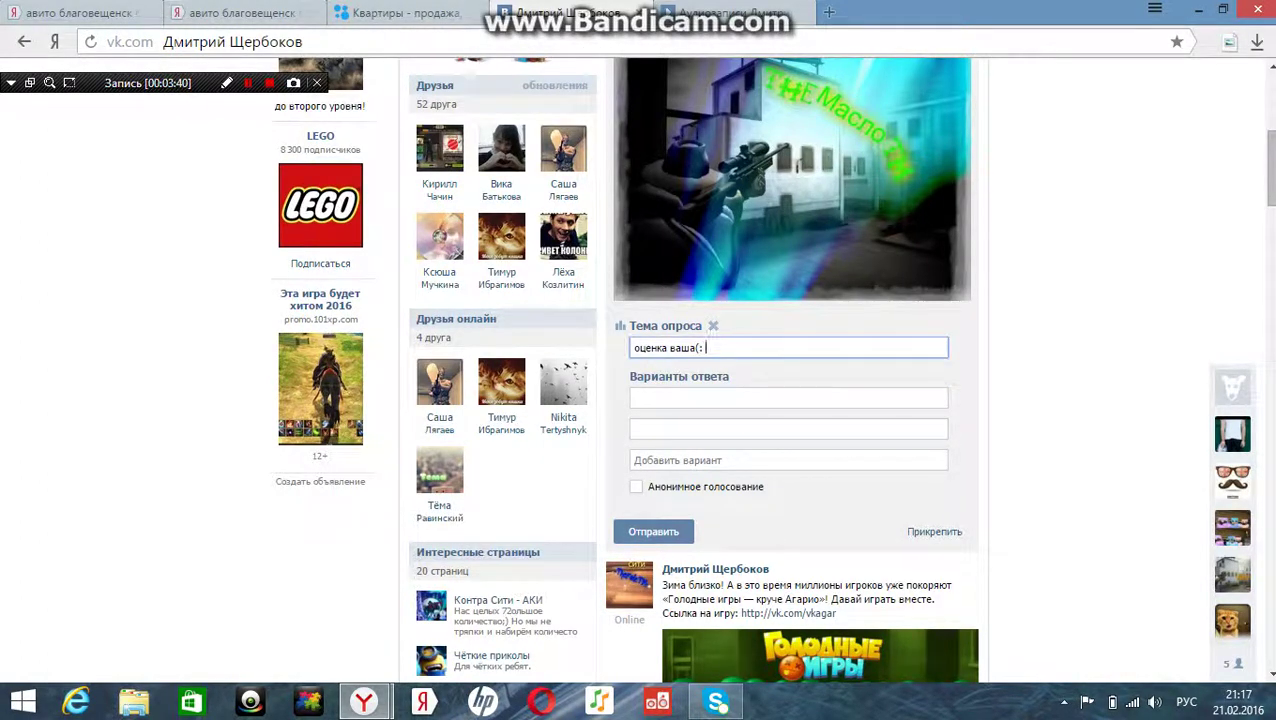
type("шкало 5 бальая")
Fill in the first three poll answer options as "5 балов", "4 балов" and "3 балов"
left_click(768, 398)
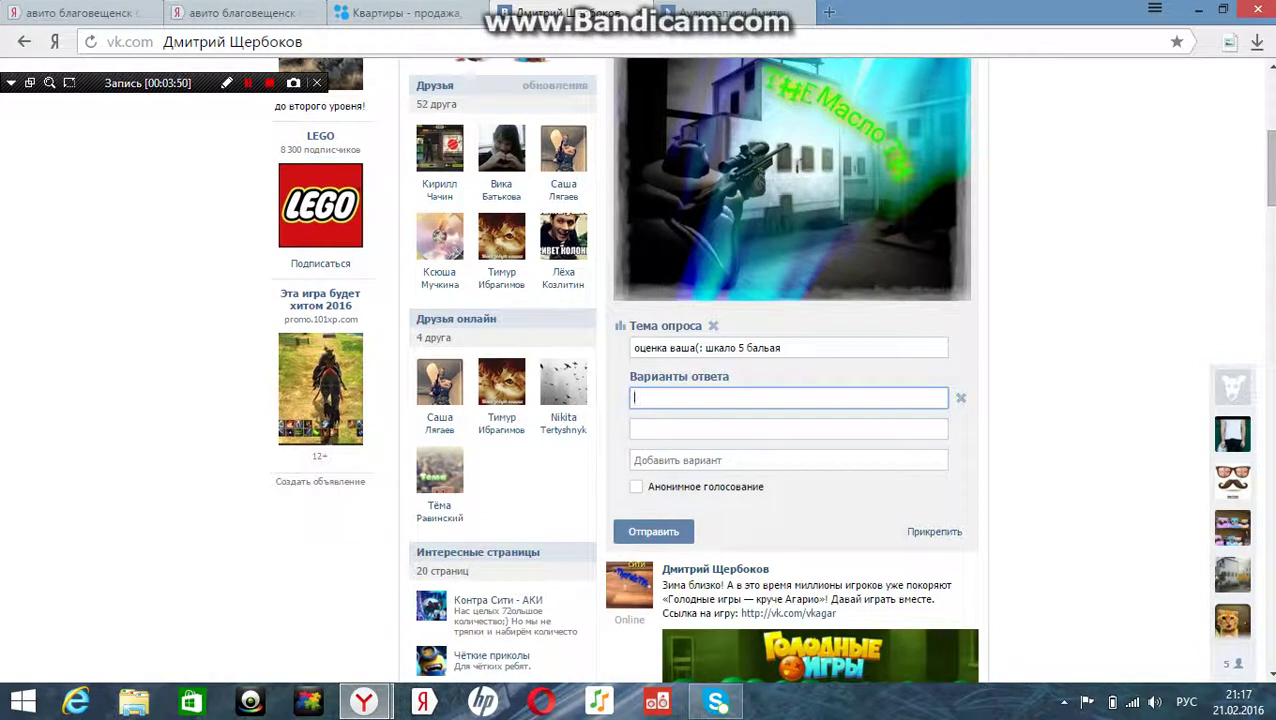
type("5 балов")
left_click(768, 429)
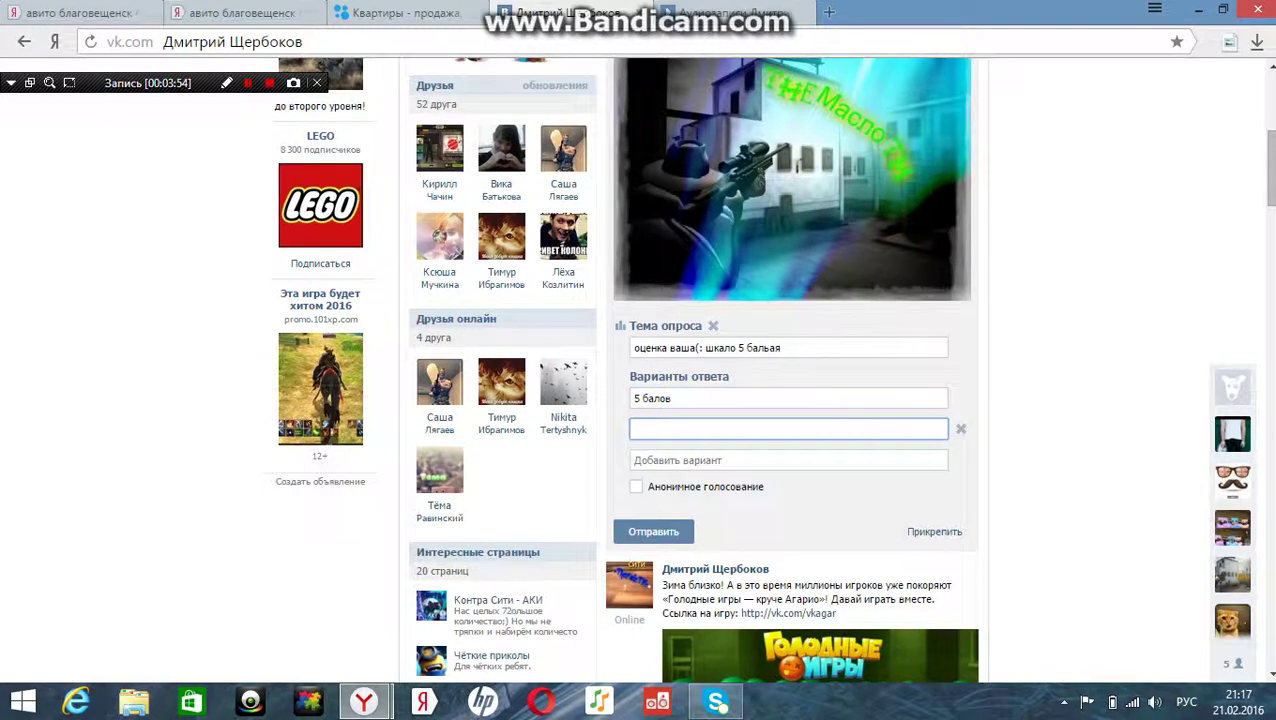
type("4 бо")
type("алов")
left_click(788, 460)
type("3")
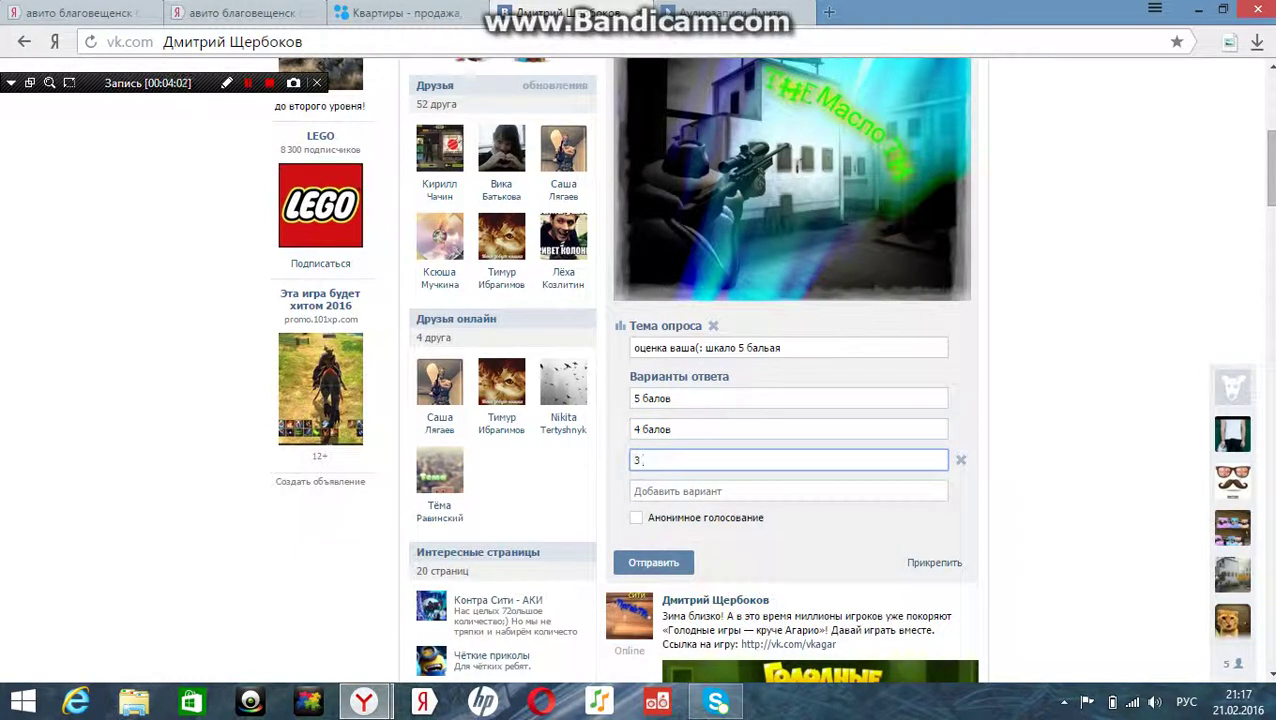
type(" балов")
Add a fourth poll answer option "2 болов" and a fifth option "1 бад"
left_click(788, 491)
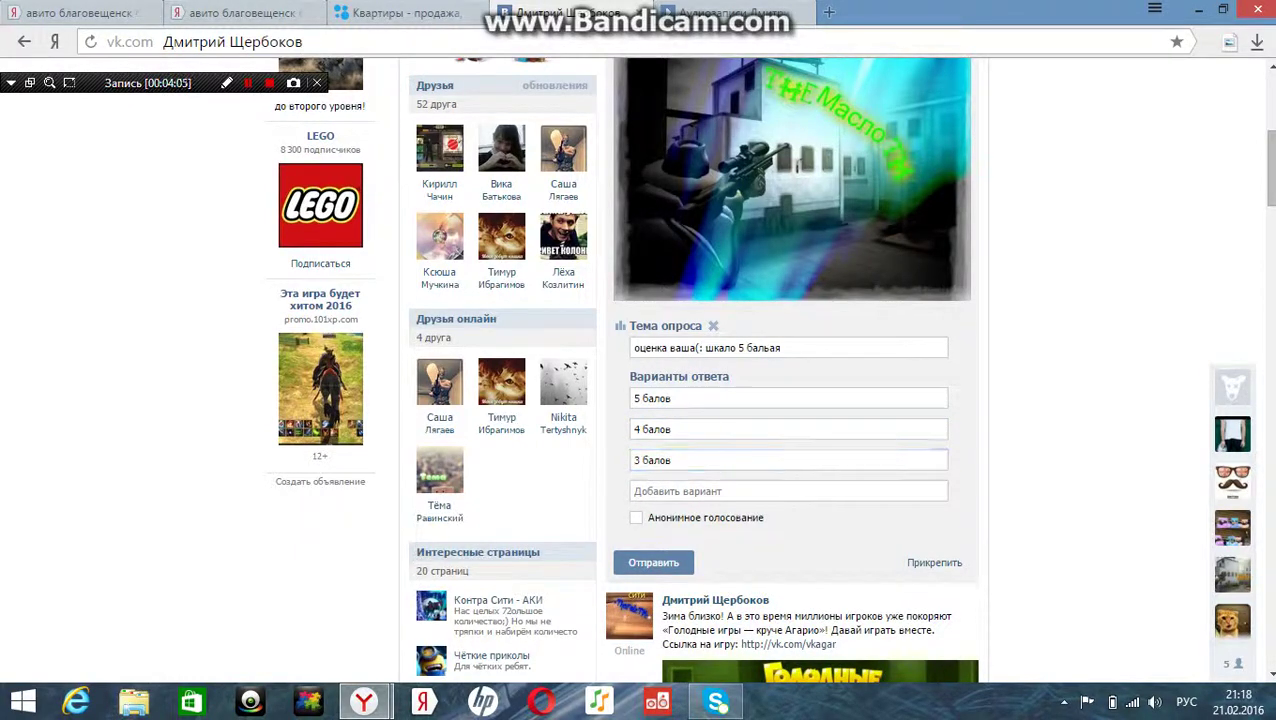
type("2")
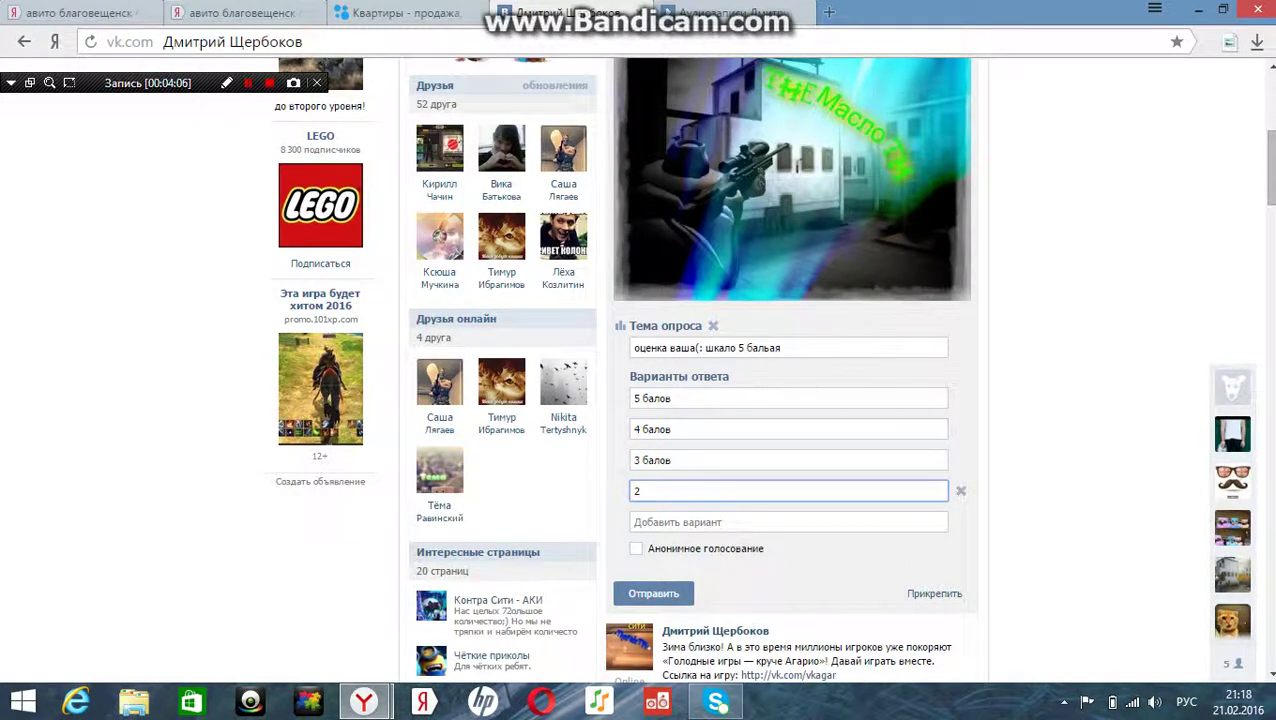
type("болов")
left_click(638, 522)
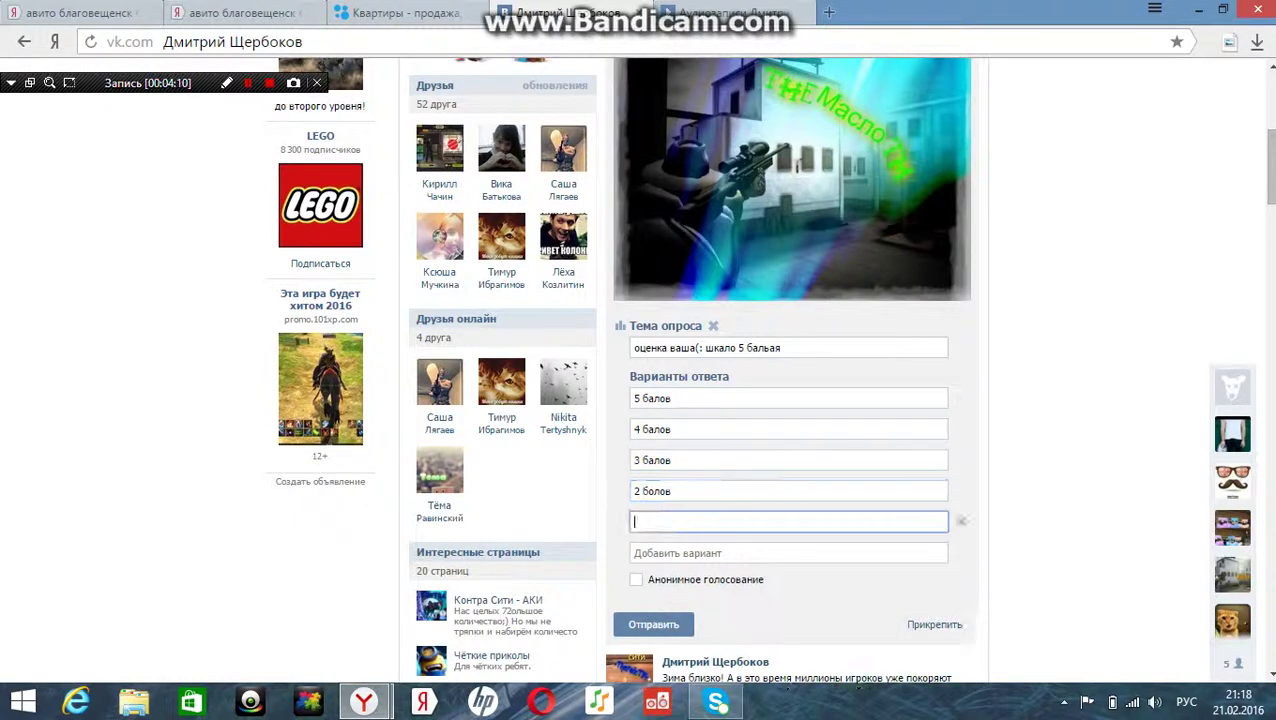
type("1 бад")
Change the fourth poll option to "2 бала" and the third option to "3 бала"
left_click(674, 491)
key("BackSpace")
key("BackSpace")
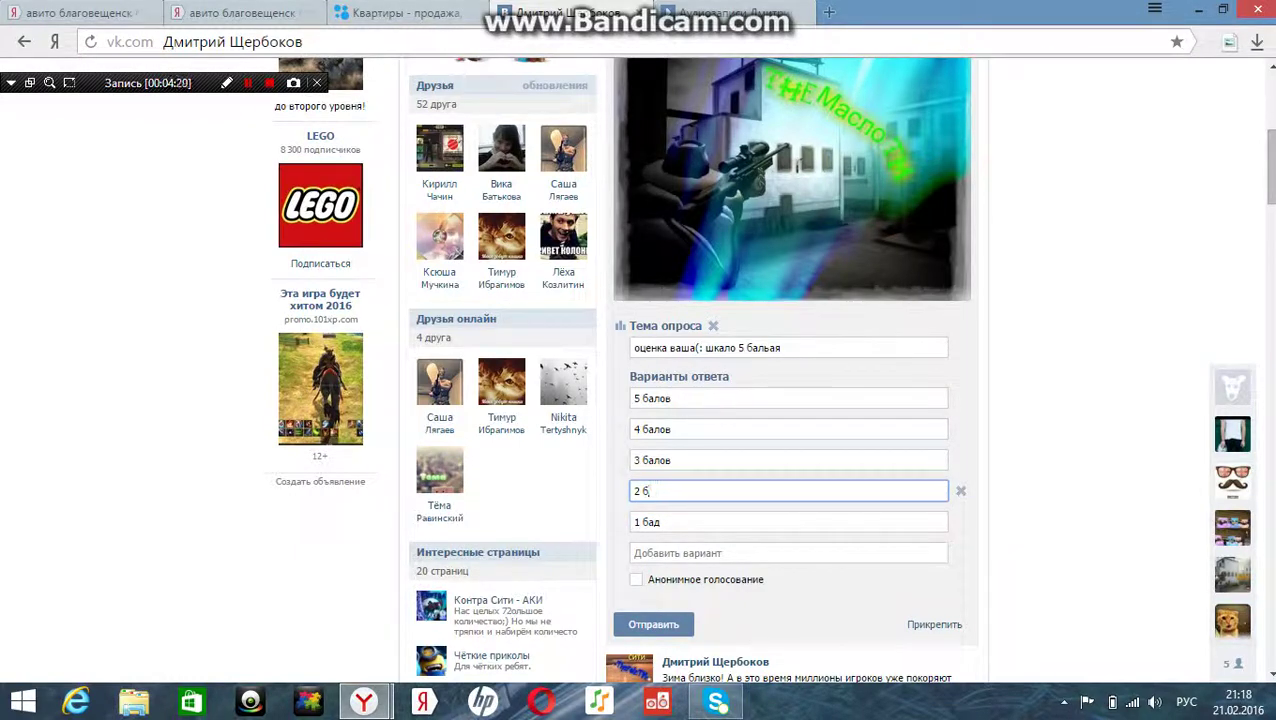
type("ал")
left_click(672, 460)
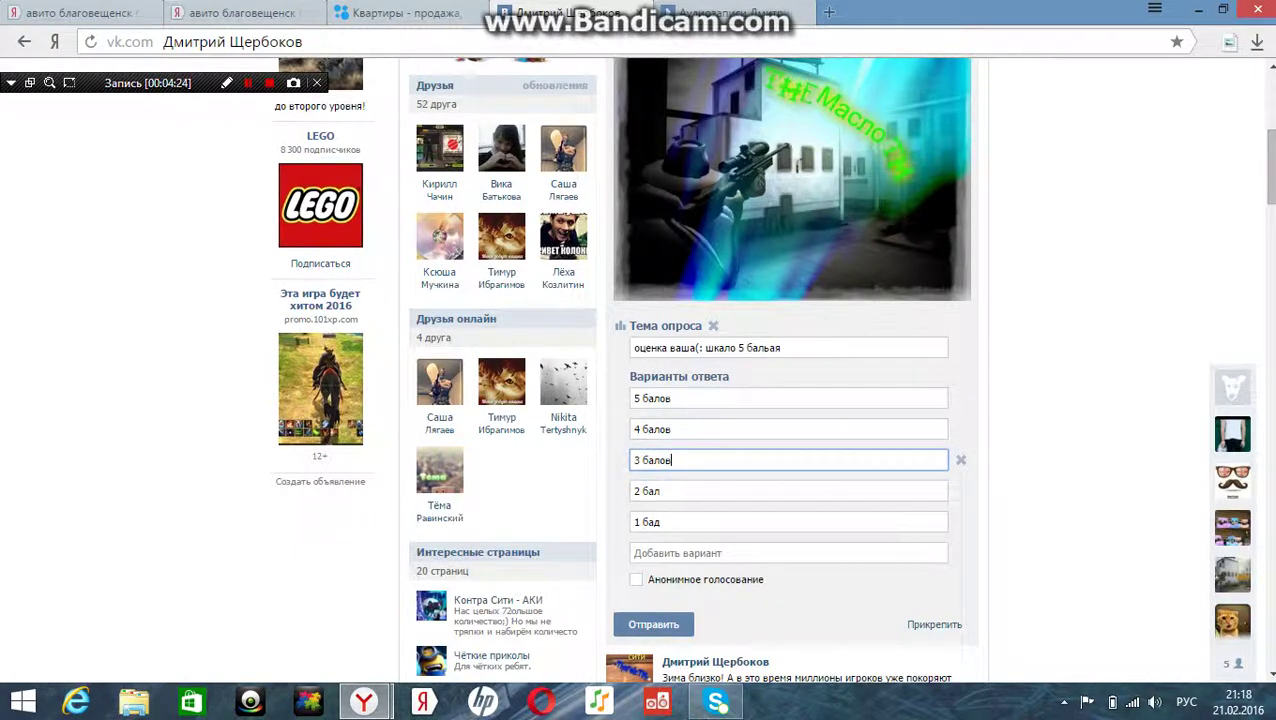
left_click(661, 491)
type("а")
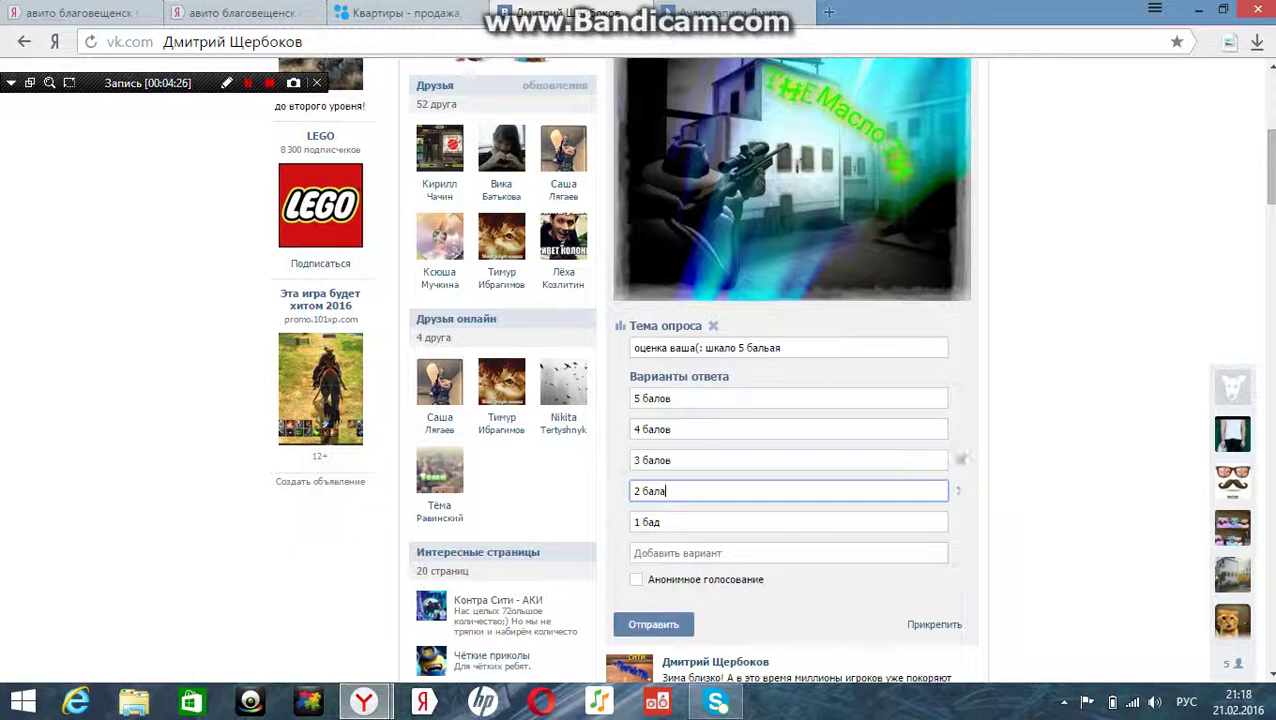
left_click(672, 460)
key("BackSpace")
key("BackSpace")
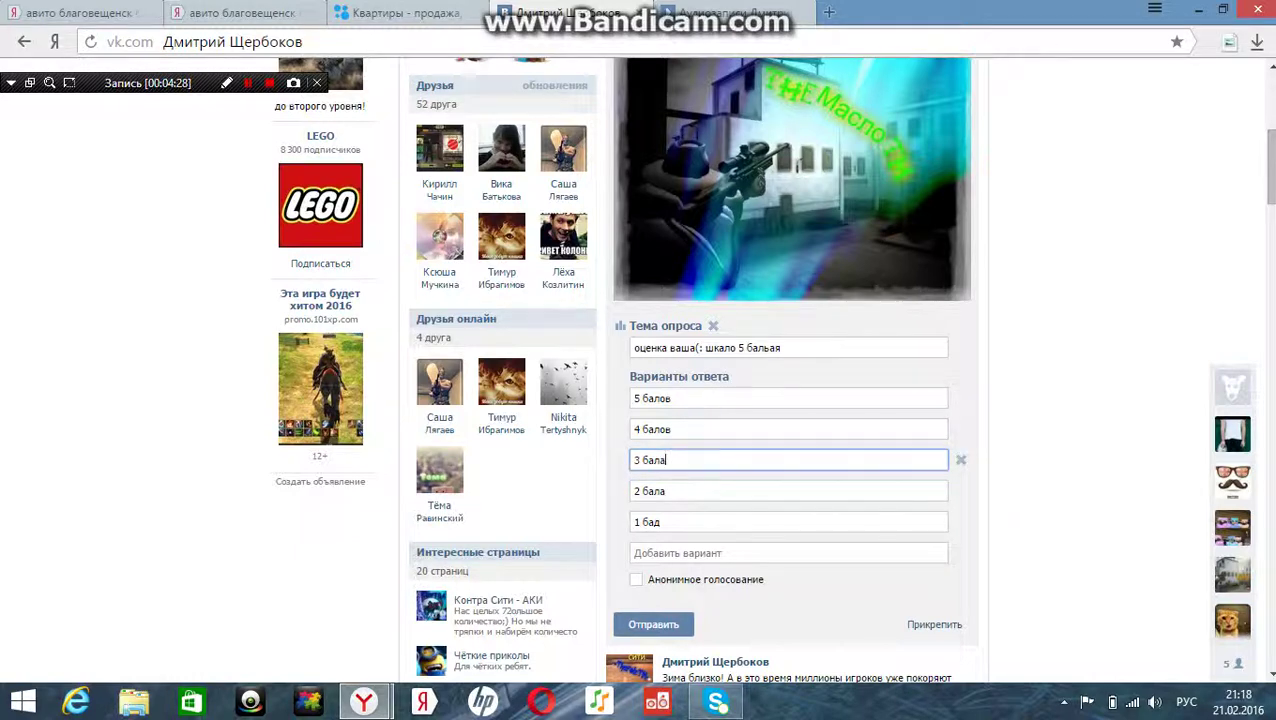
Change the remaining poll options to "4 бала", "5 бала" and "1 бал"
left_click(672, 429)
key("BackSpace")
key("BackSpace")
type("а")
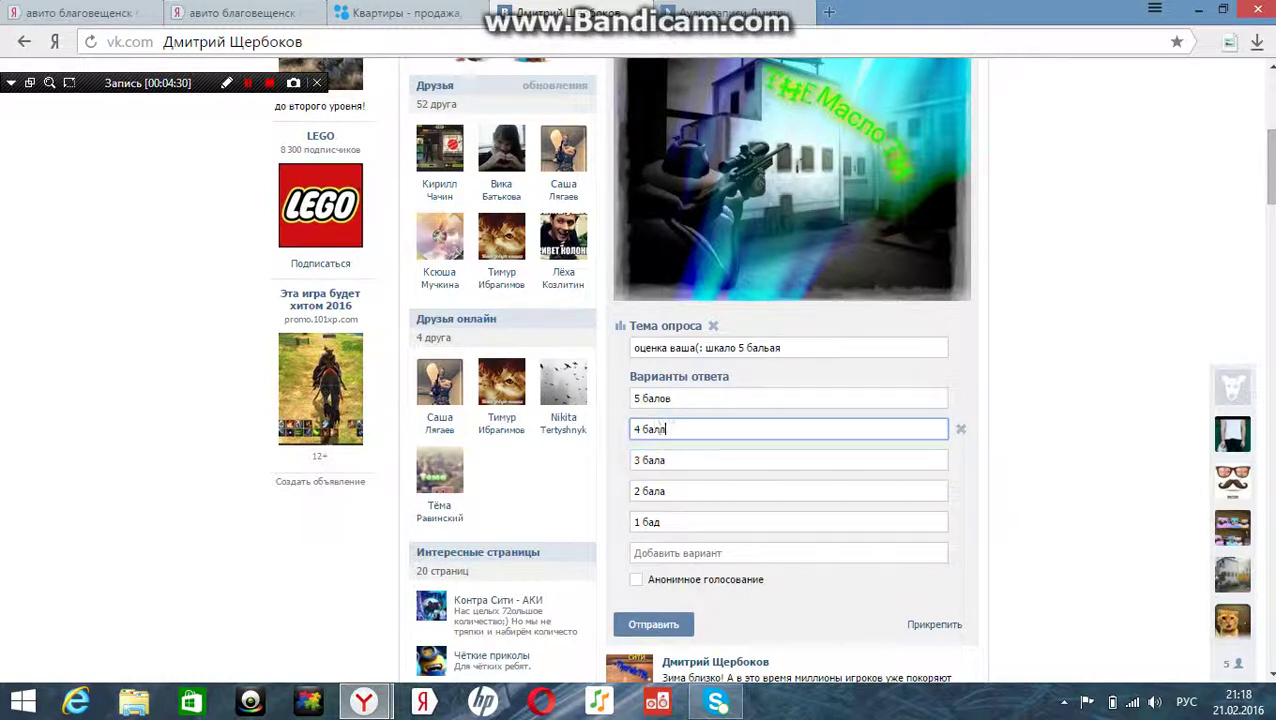
left_click(672, 398)
key("BackSpace")
key("BackSpace")
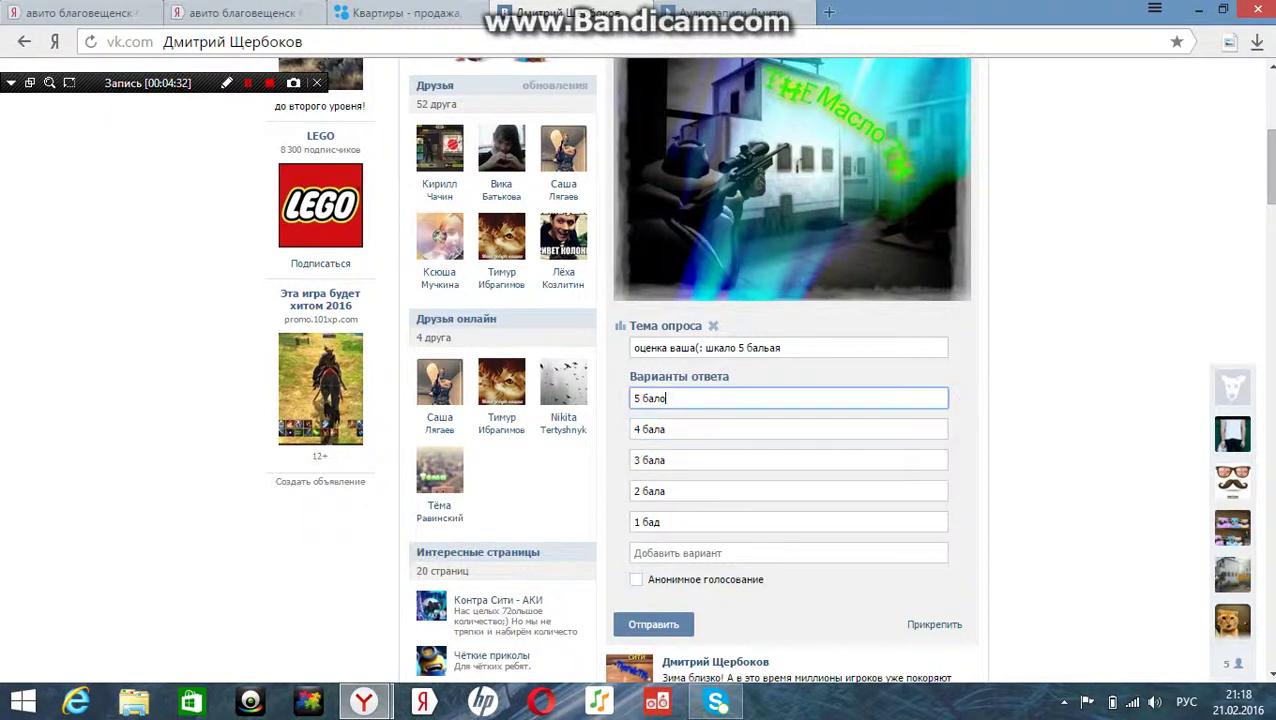
type("а")
left_click(658, 521)
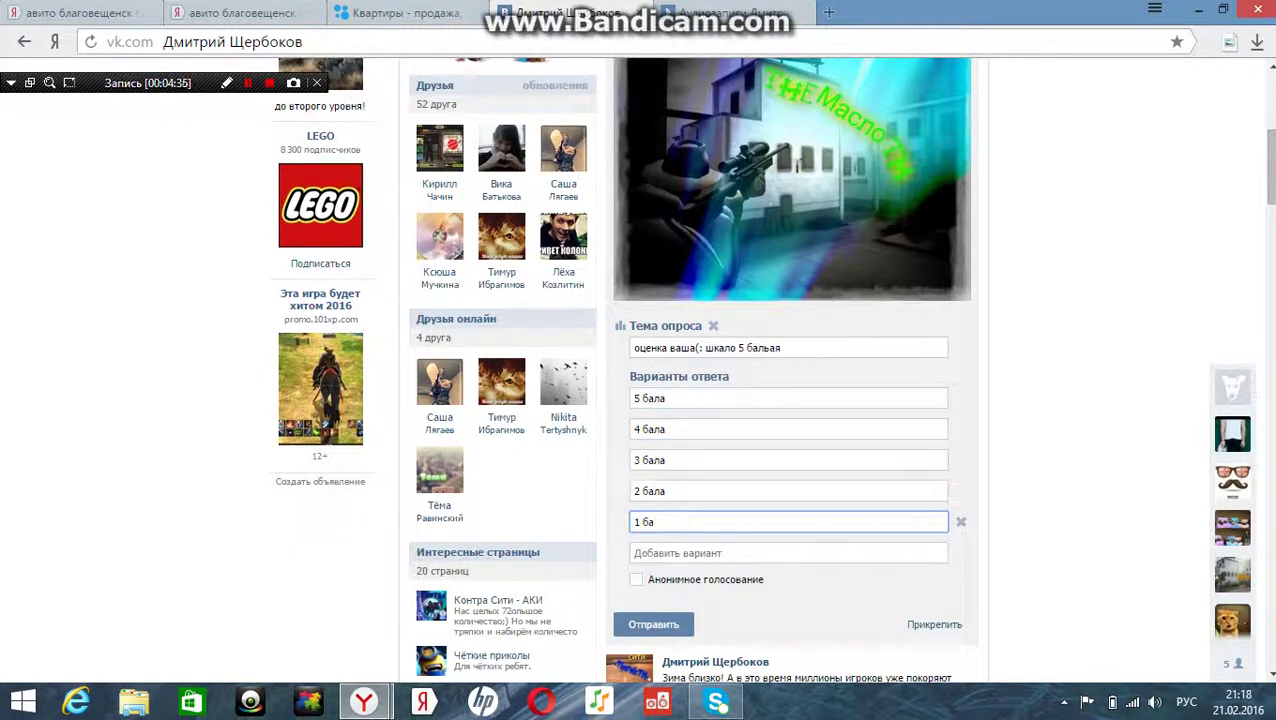
Publish the wall post with its poll and vote for the "5 бала" option
key("ctrl+Return")
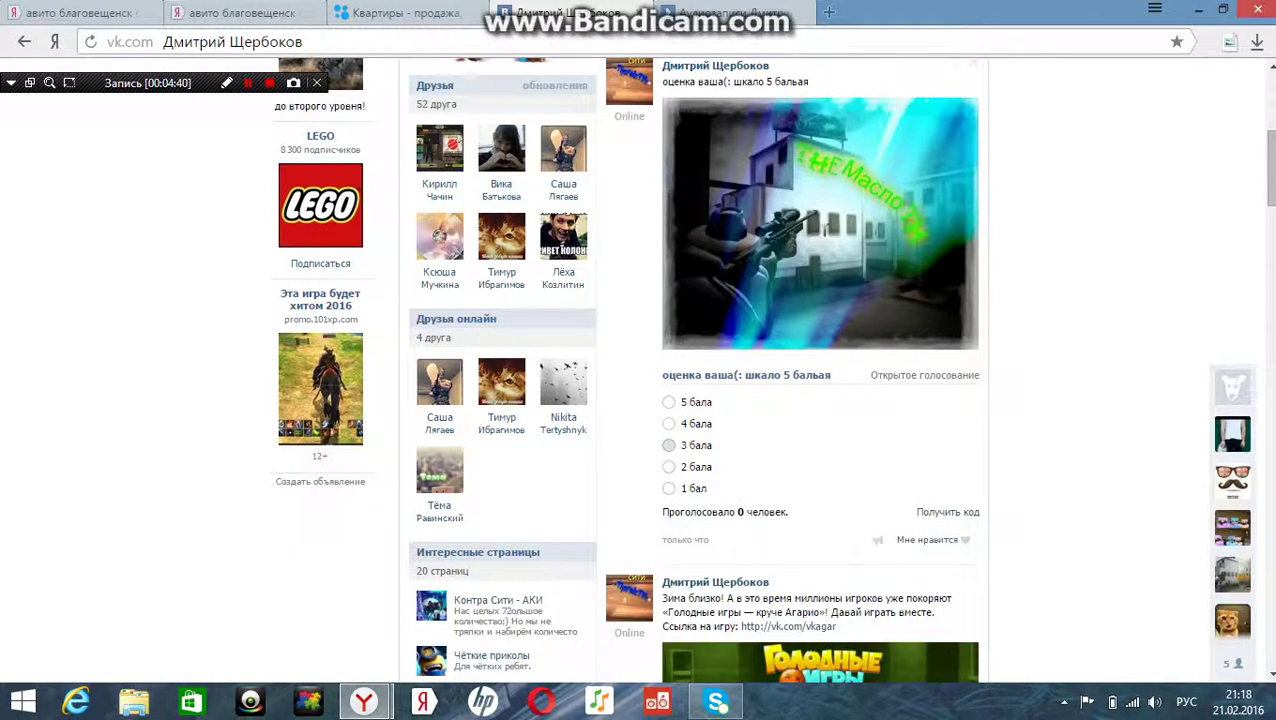
left_click(669, 402)
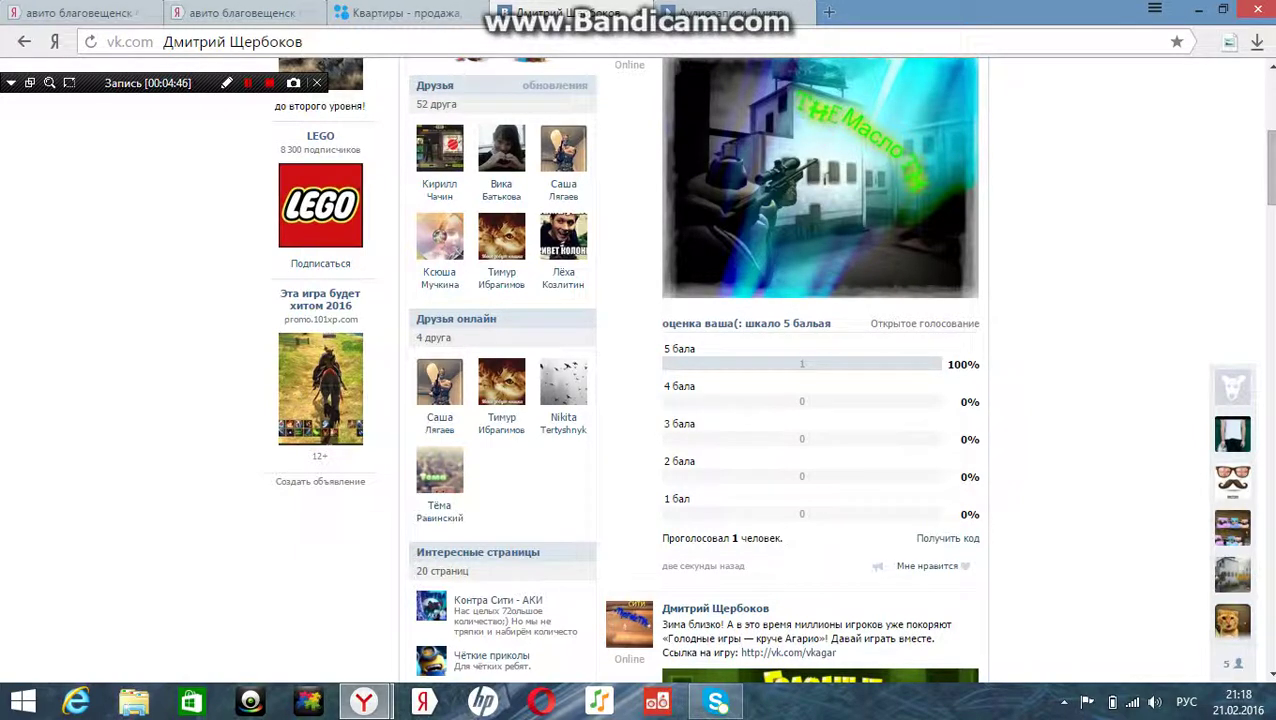
Open the published post for editing and change its first two poll options to "5 балалов" and "4 балалов"
scroll(800, 364, "up", 3)
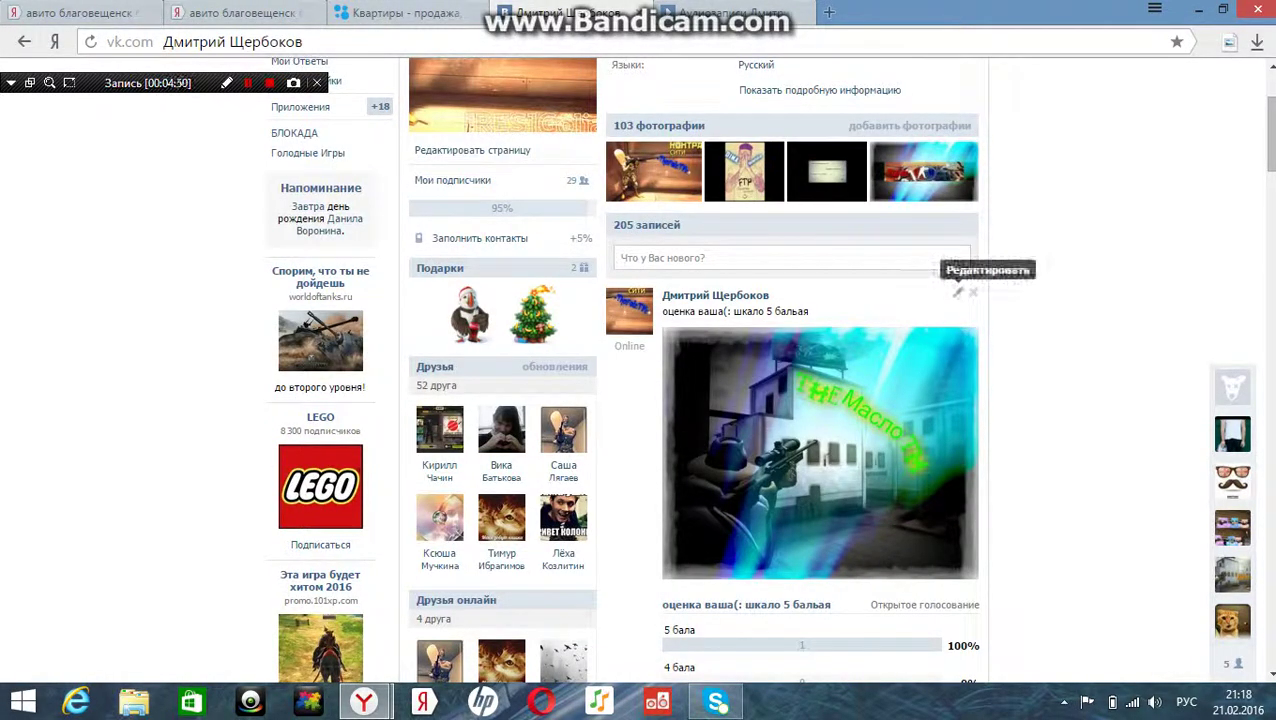
left_click(958, 292)
scroll(952, 378, "down", 4)
left_click(716, 348)
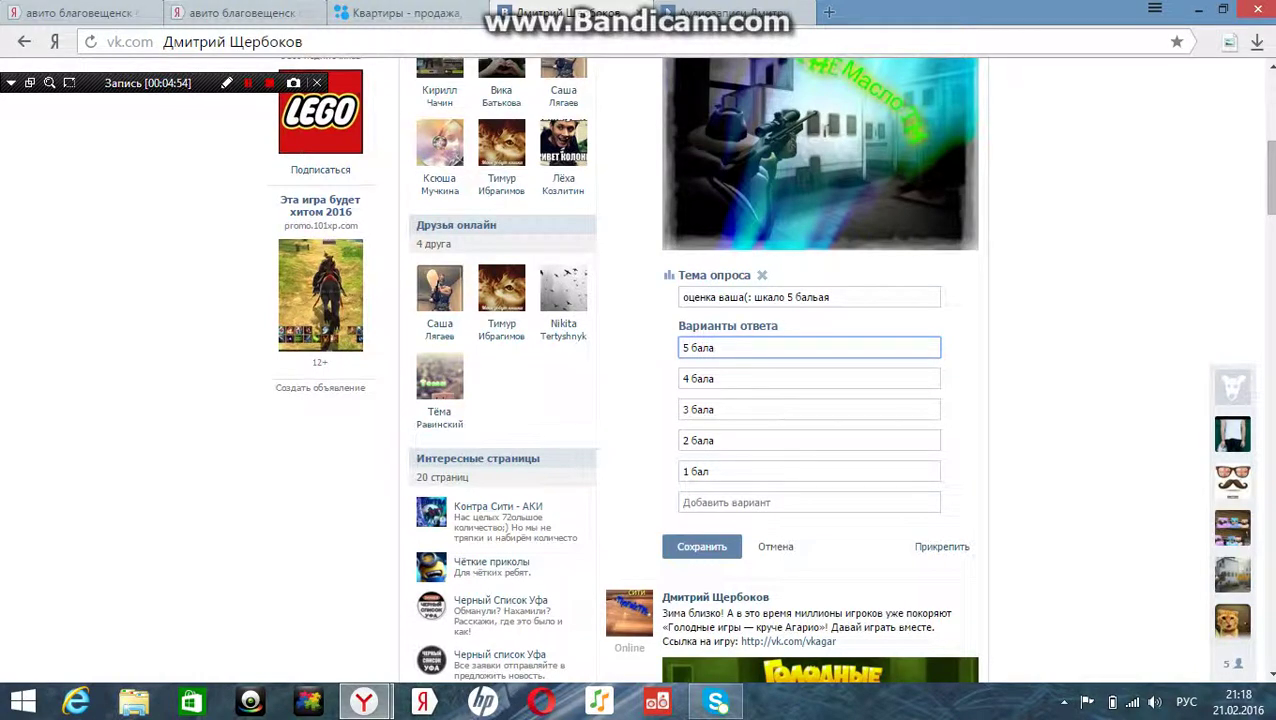
type("лов")
left_click(722, 378)
type("лов")
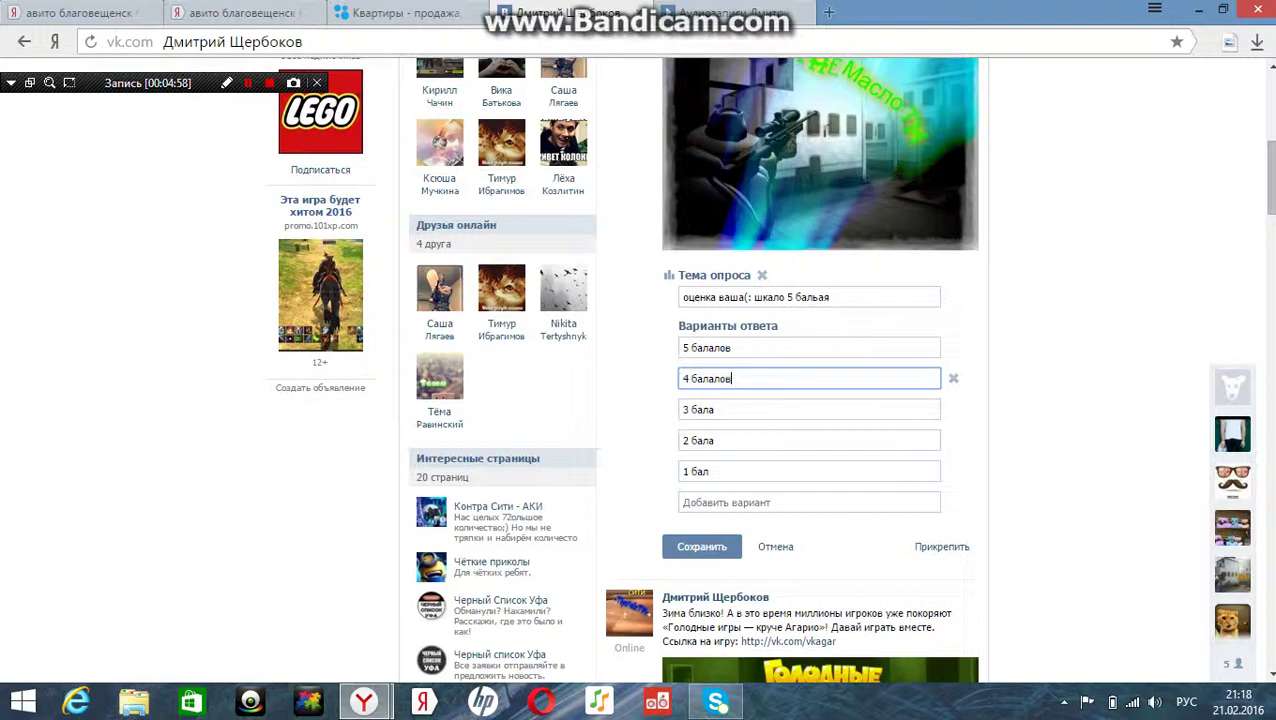
Change the third and fourth poll options to "3 балалов" and "2 балалов"
left_click(722, 409)
type("лов")
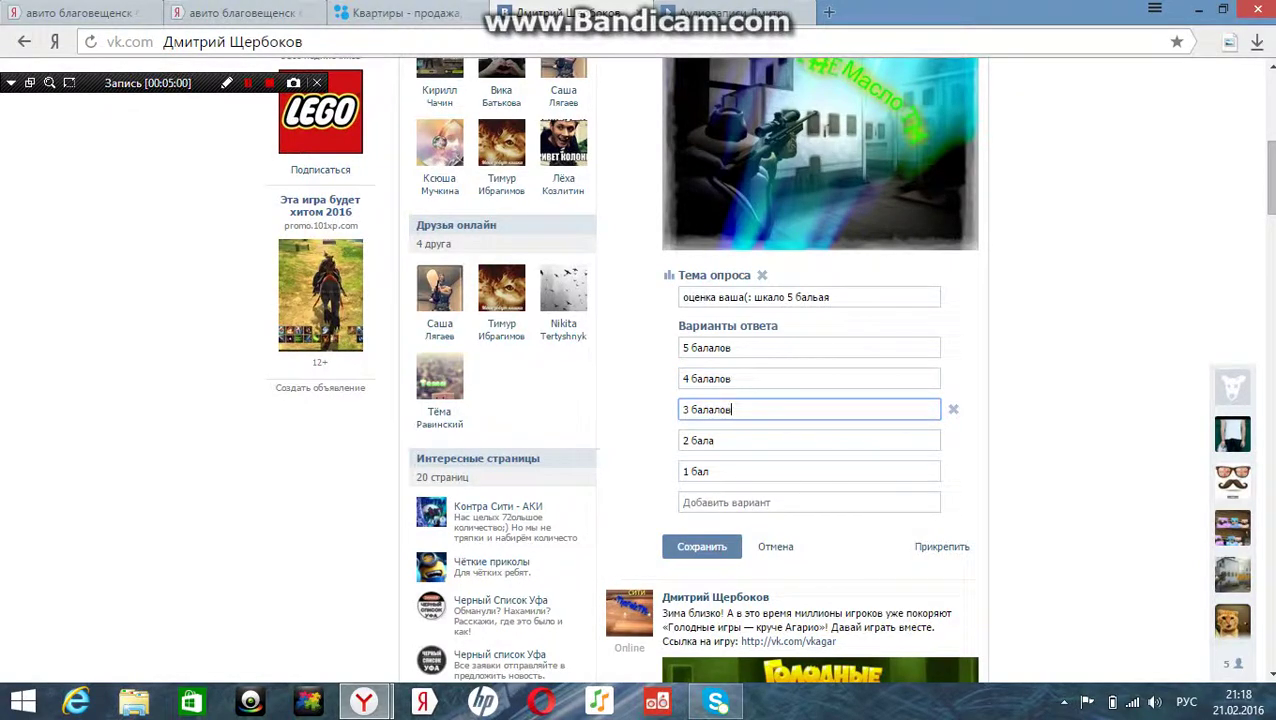
left_click(722, 440)
type("лов")
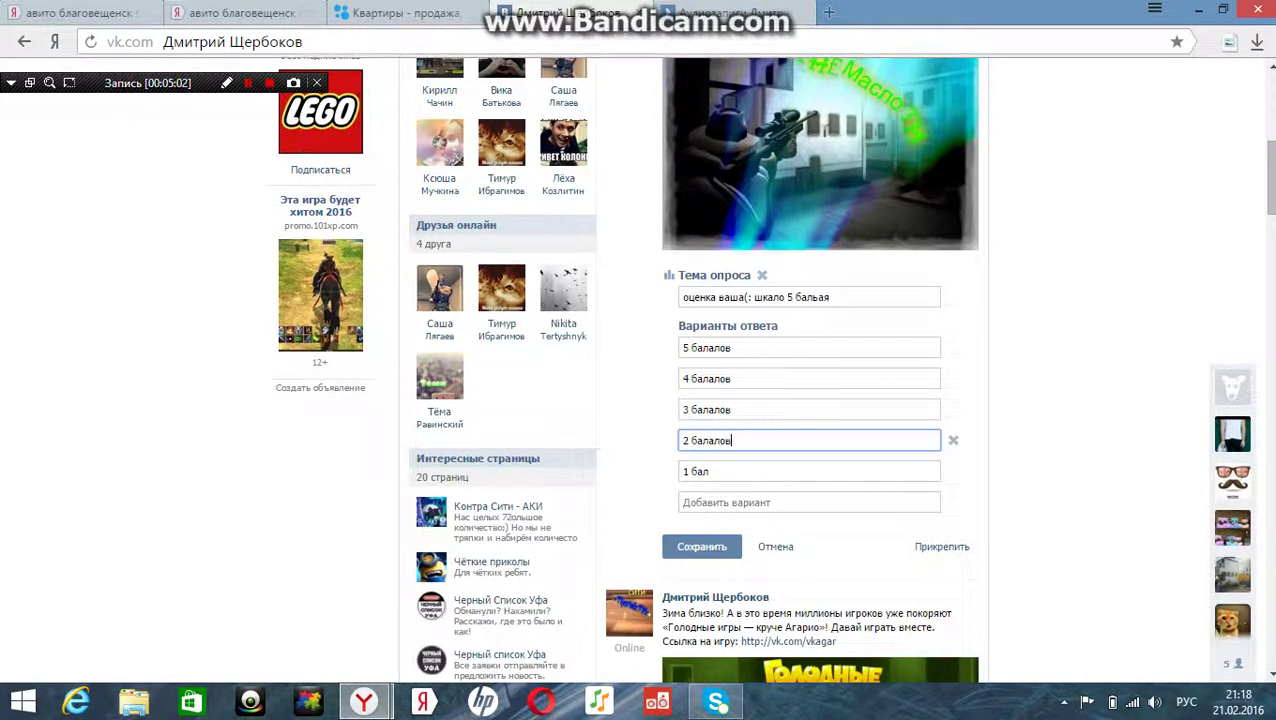
Correct the fourth and third poll options to "2 балав" and "3 балав"
left_click(718, 471)
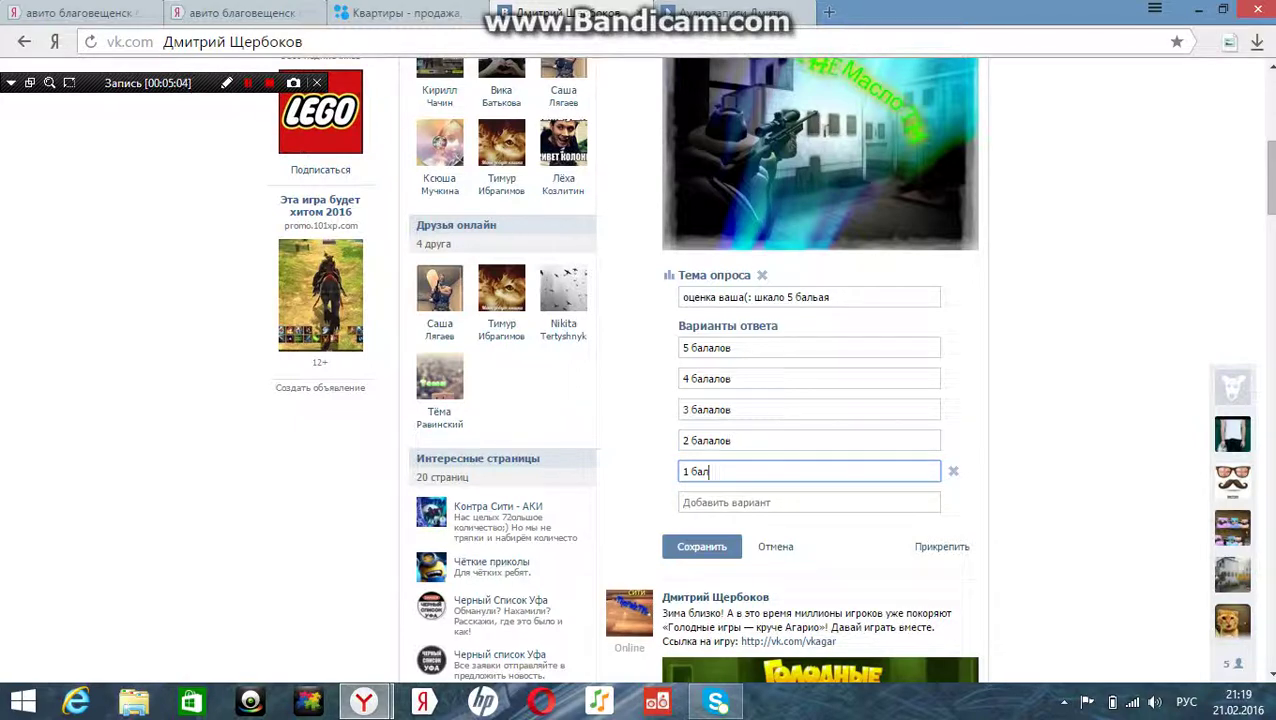
mouse_move(738, 440)
left_mouse_down()
mouse_move(676, 440)
mouse_move(733, 440)
mouse_move(718, 440)
left_mouse_up()
left_click(736, 440)
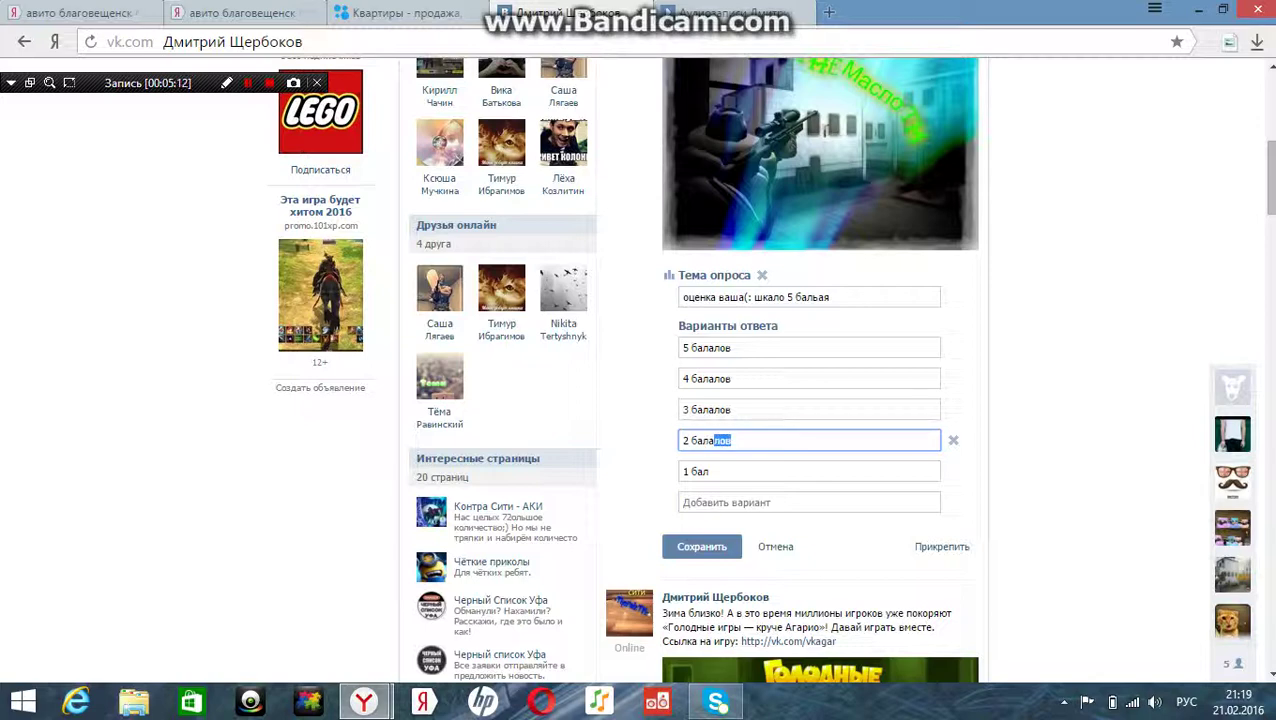
key("BackSpace")
type("в")
left_click(733, 409)
left_click_drag(733, 409, 714, 378)
key("BackSpace")
type("в")
Correct the second and first poll options to "4 балав" and "5 балав"
left_click(733, 378)
key("BackSpace")
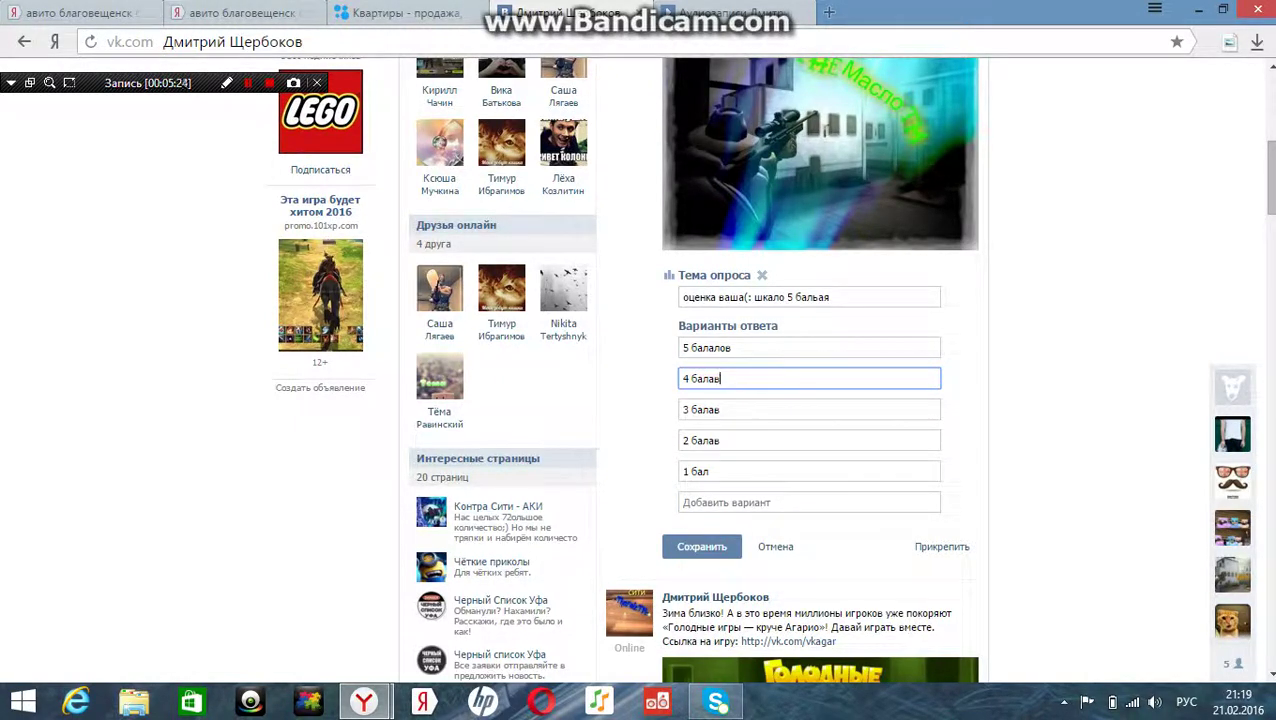
left_click_drag(731, 347, 719, 347)
key("BackSpace")
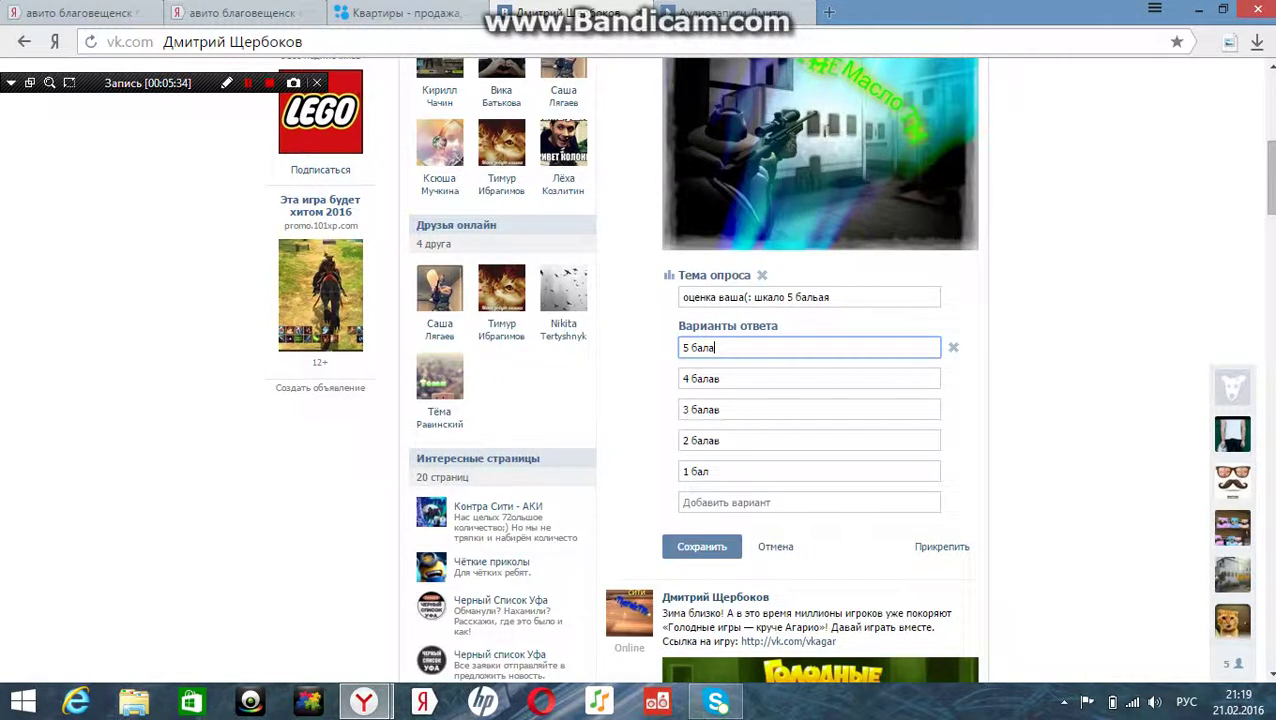
type("в")
Remove the word after the number in all five poll options, leaving only 5, 4, 3, 2 and 1
left_click_drag(721, 348, 692, 348)
key("BackSpace")
key("BackSpace")
left_click_drag(721, 409, 691, 471)
key("BackSpace")
key("BackSpace")
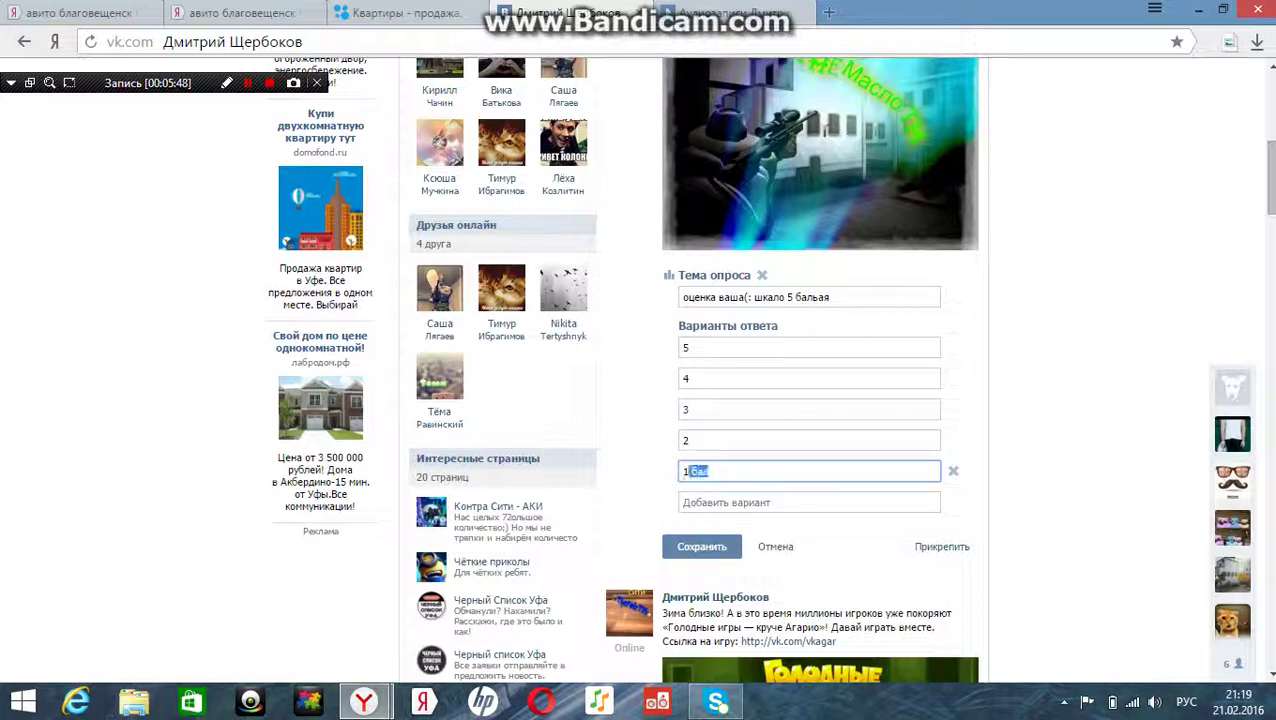
key("BackSpace")
Put a closing parenthesis after the number in each poll option and save the edited post
left_click(708, 440)
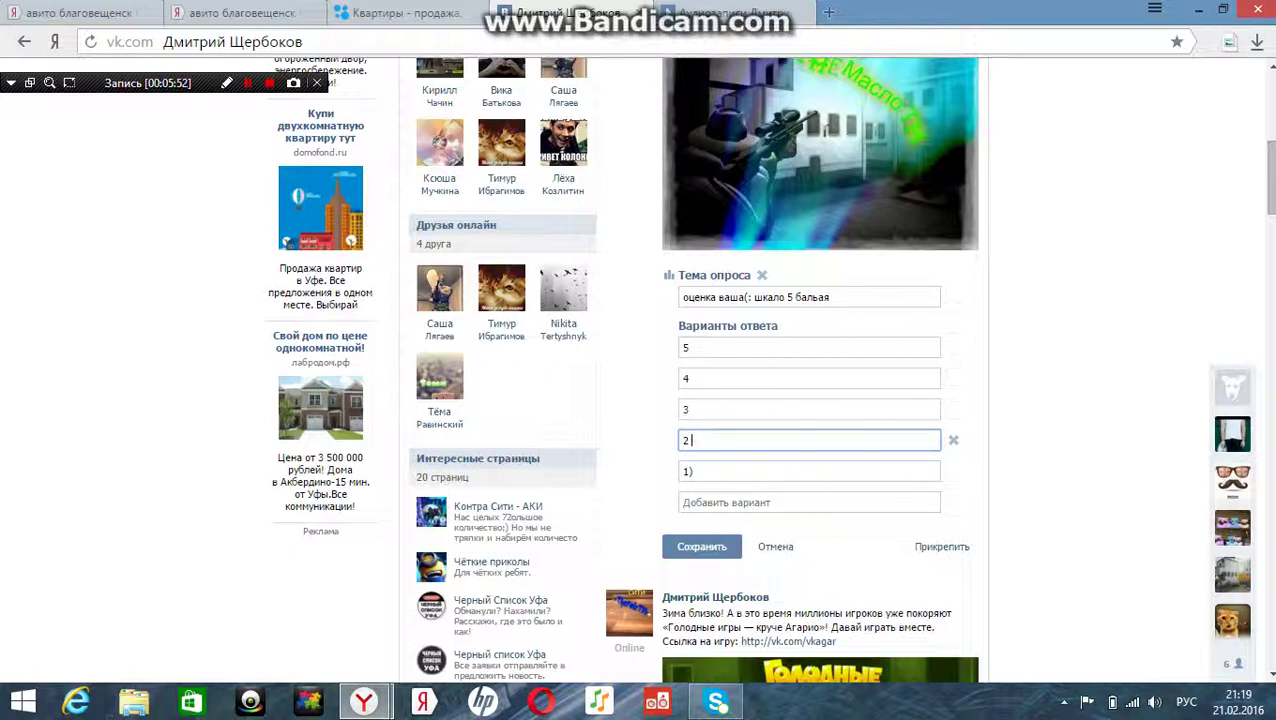
left_click(692, 409)
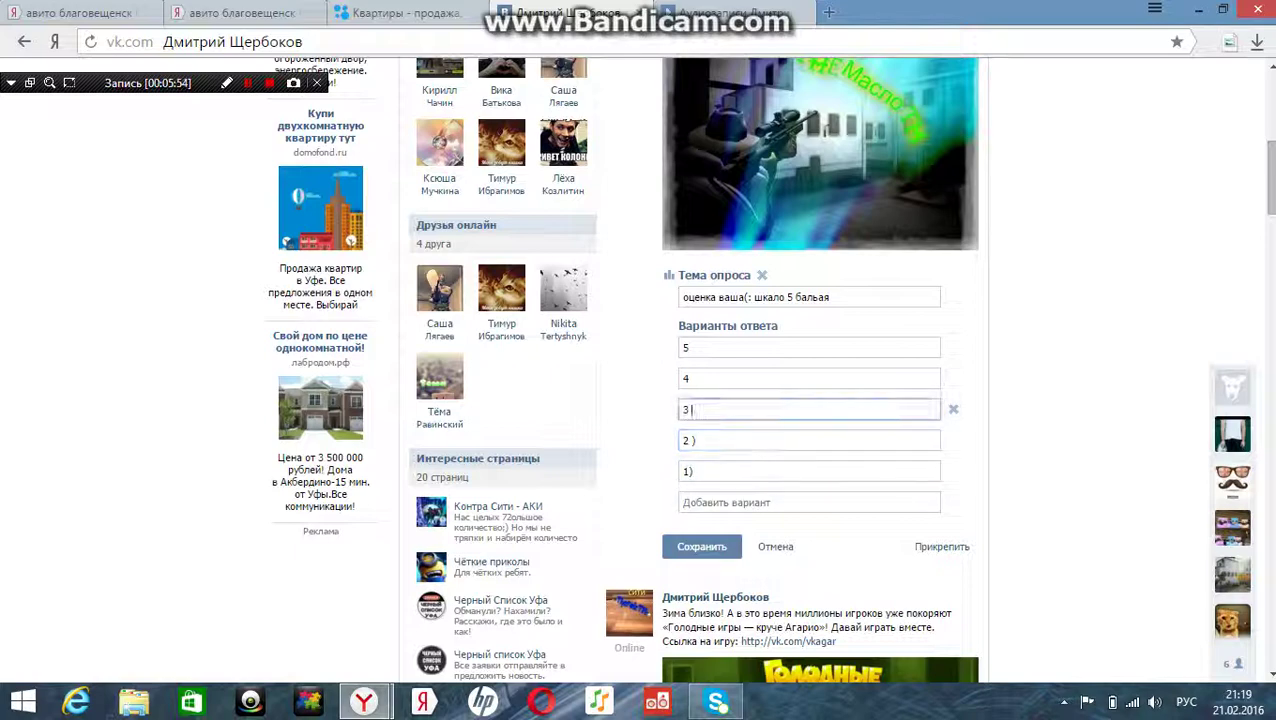
type(")")
left_click(690, 378)
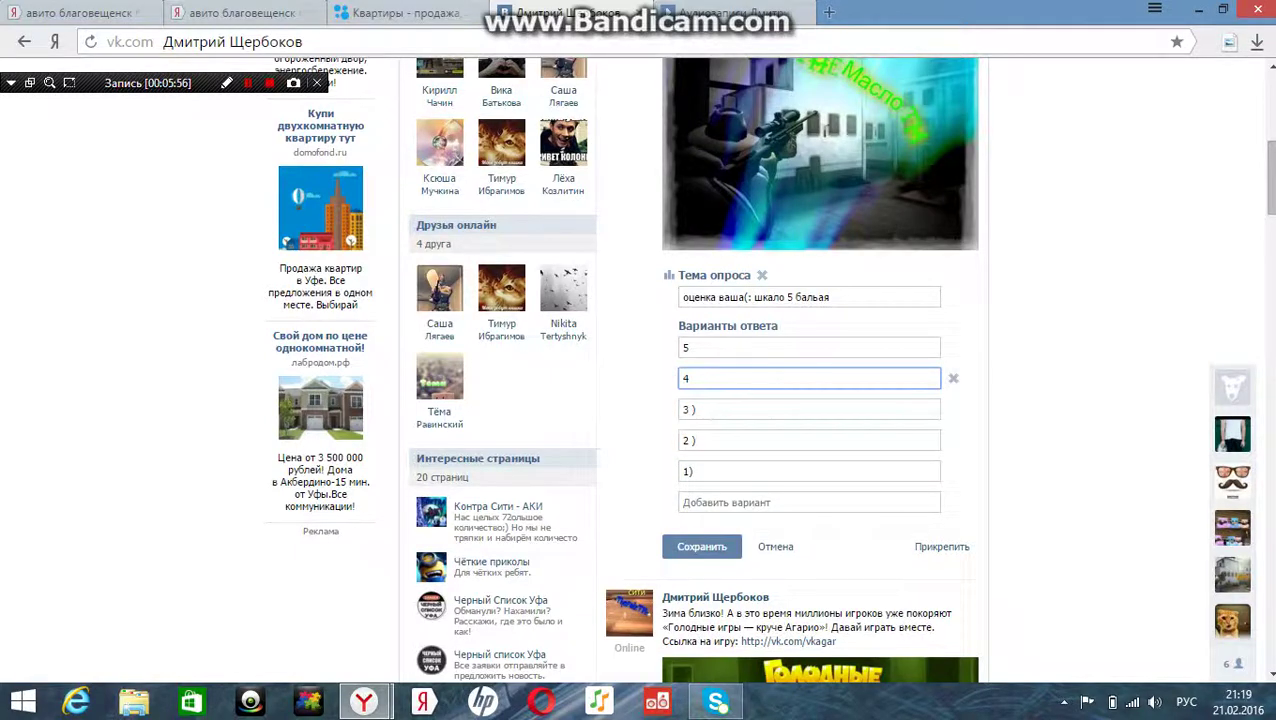
left_click(693, 347)
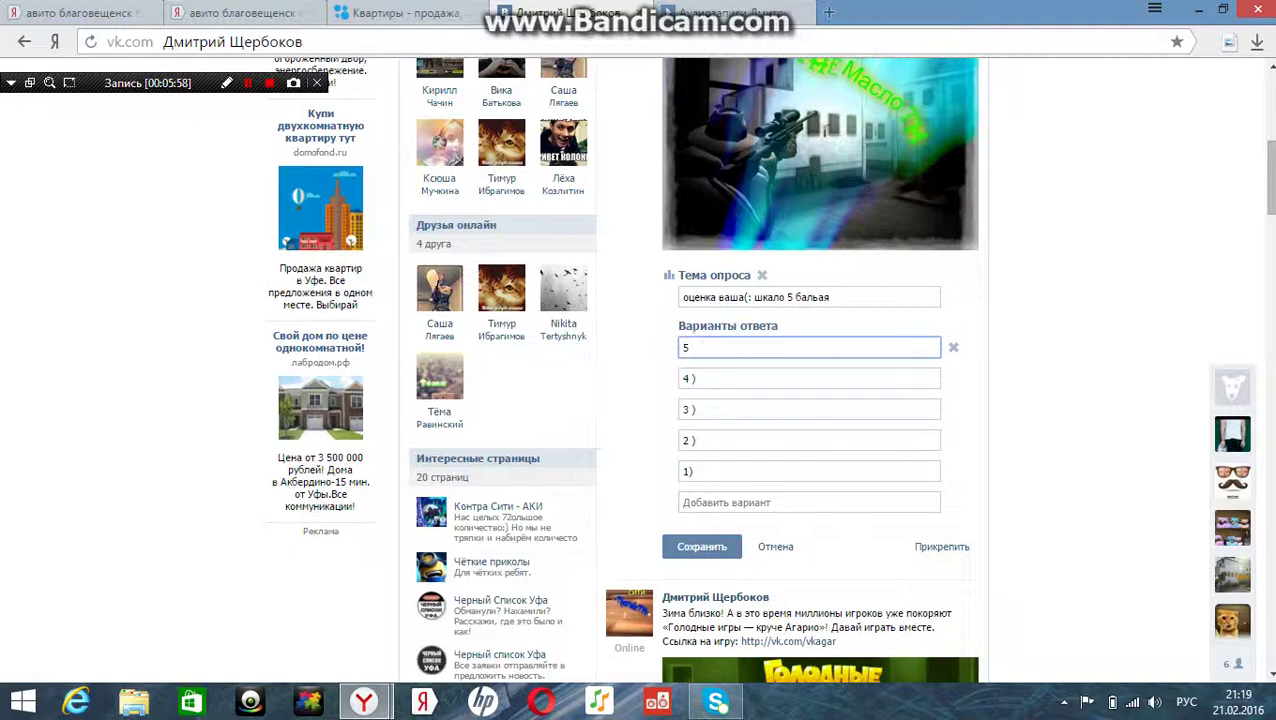
left_click(702, 546)
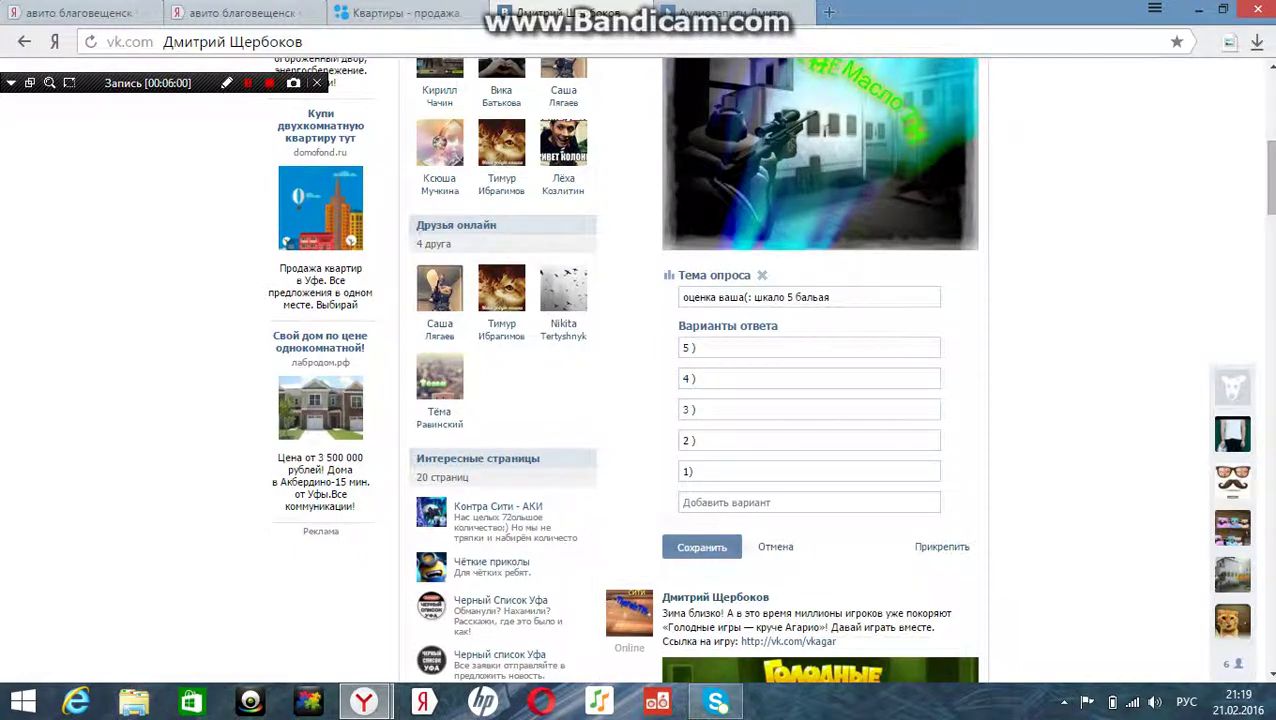
Share the saved poll post with the subscribers of the "|Offical Paige channel| - TheМаслоTM Golden" community, leaving the comment empty
scroll(640, 370, "up", 4)
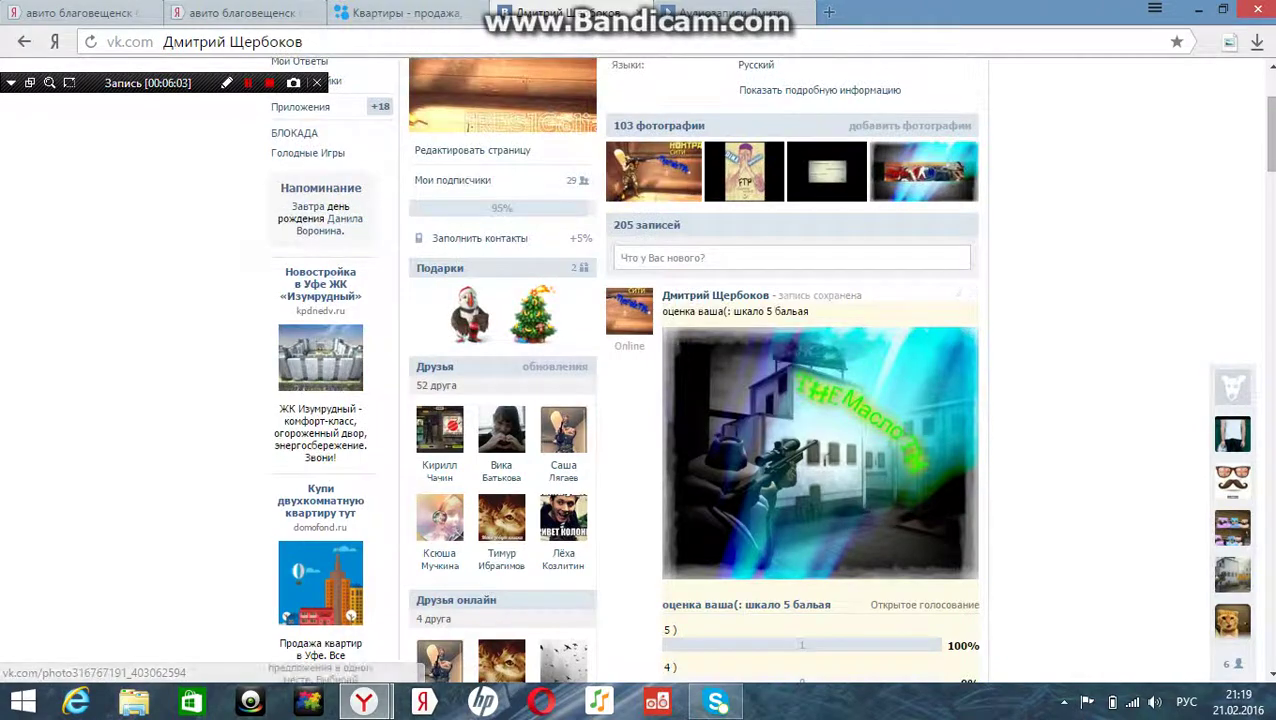
scroll(640, 370, "down", 3)
scroll(640, 370, "down", 6)
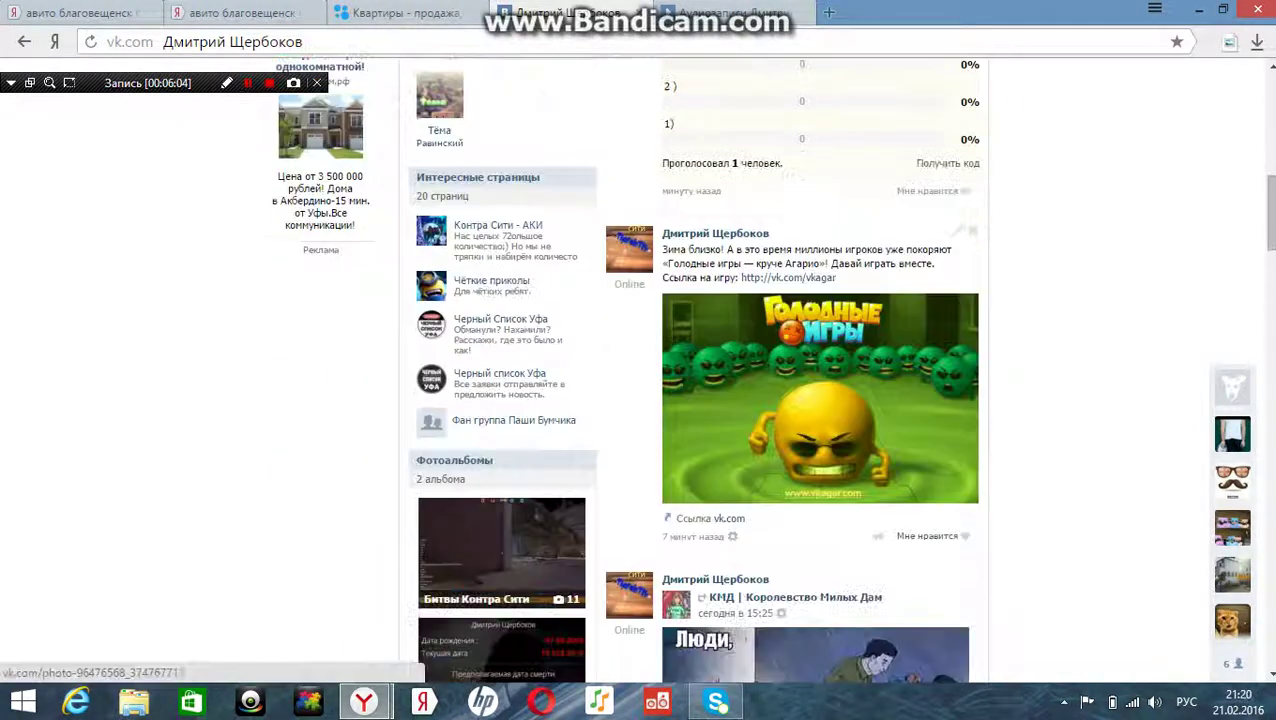
scroll(640, 370, "up", 3)
scroll(640, 370, "up", 3)
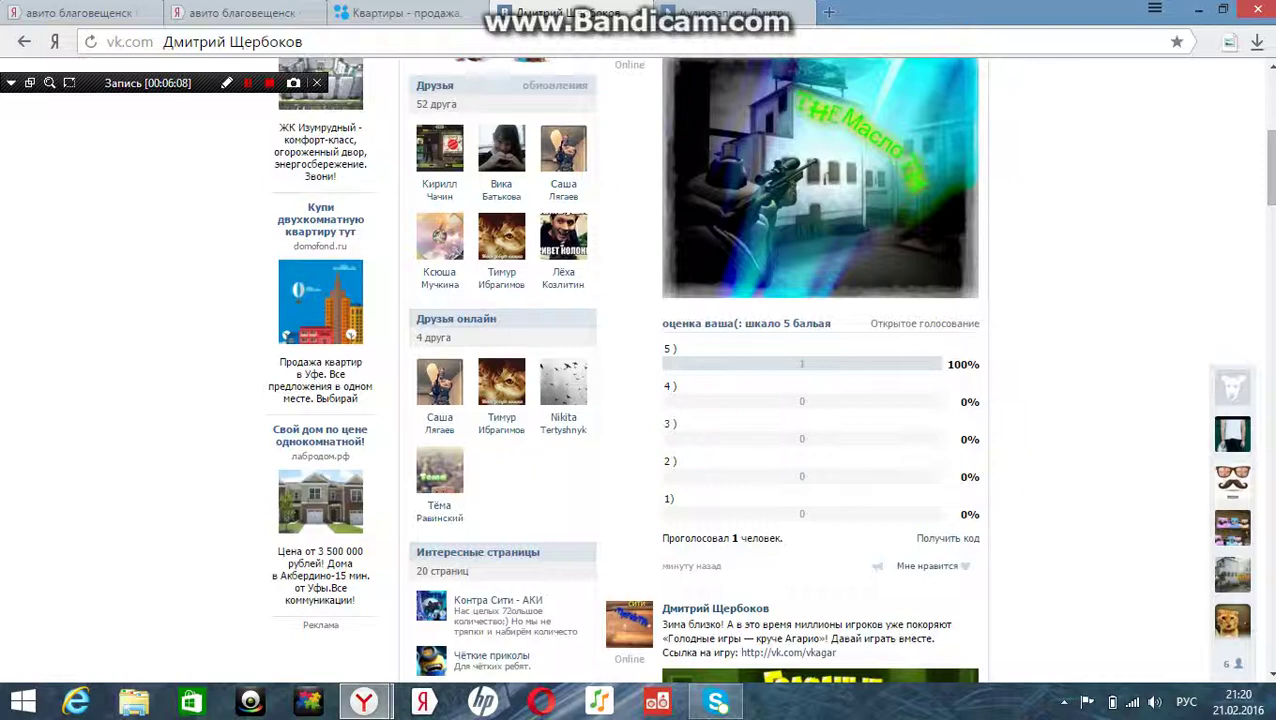
left_click(877, 566)
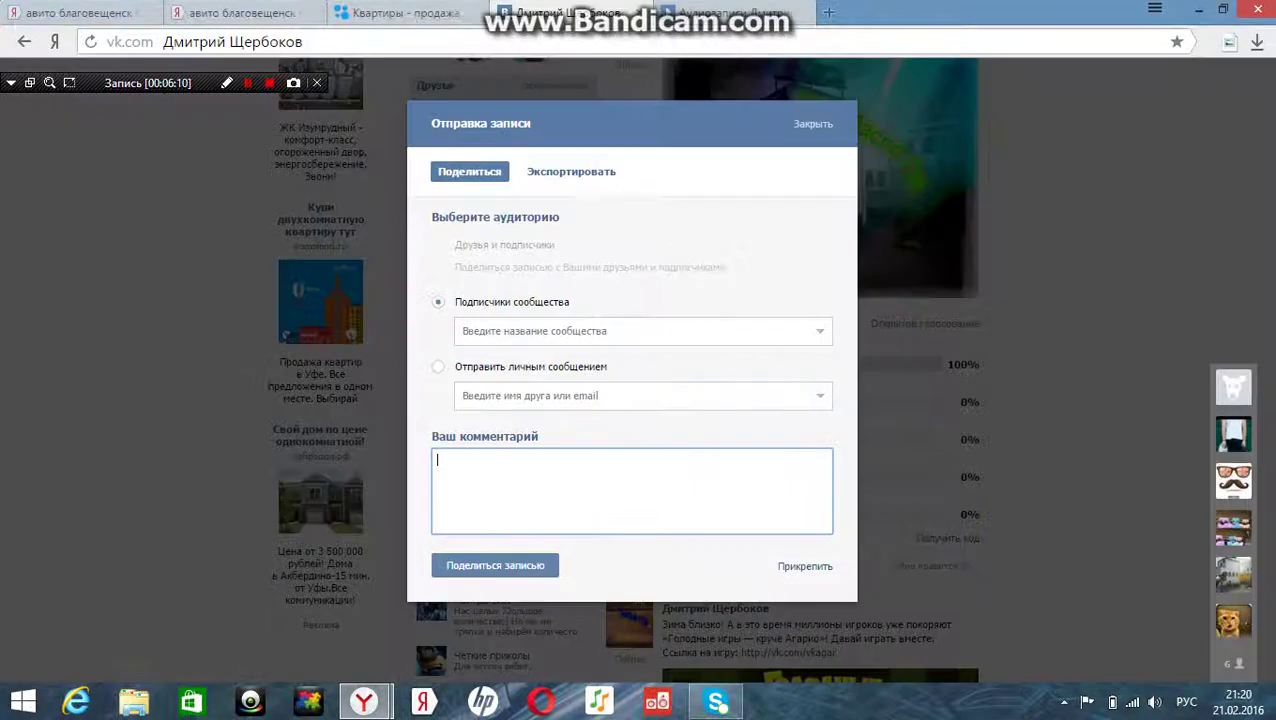
left_click(438, 367)
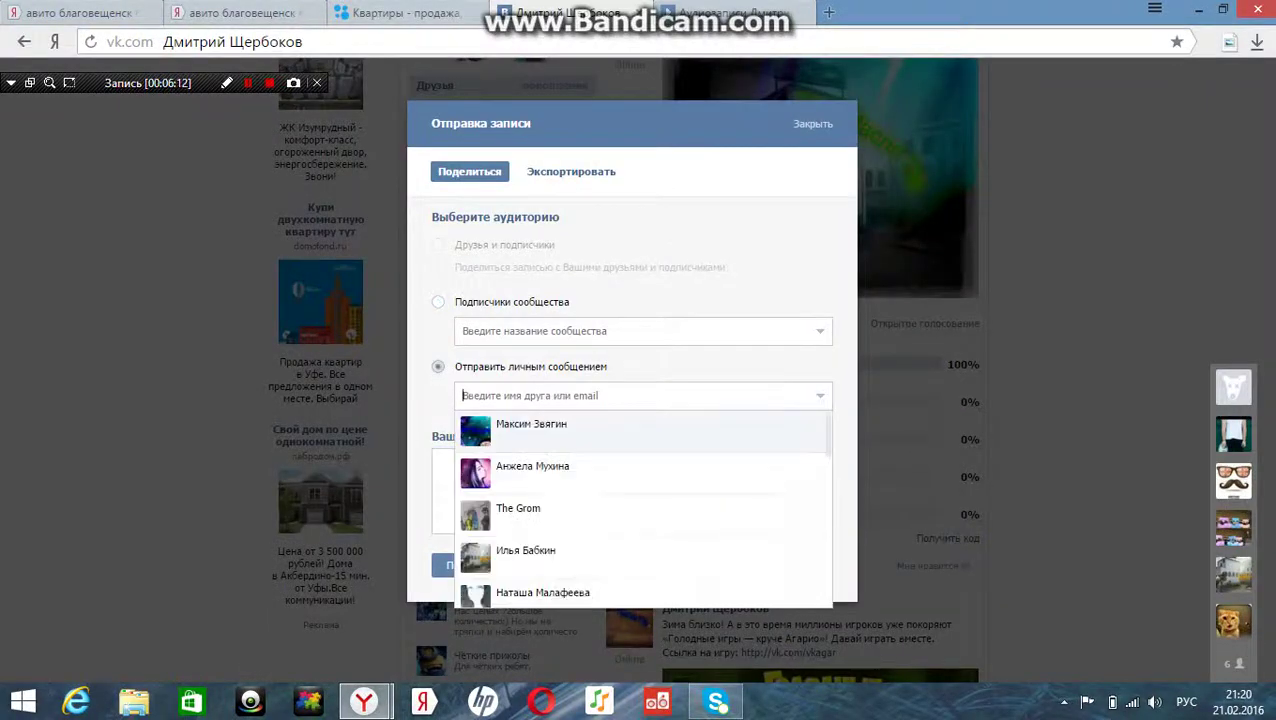
left_click(438, 302)
left_click(534, 331)
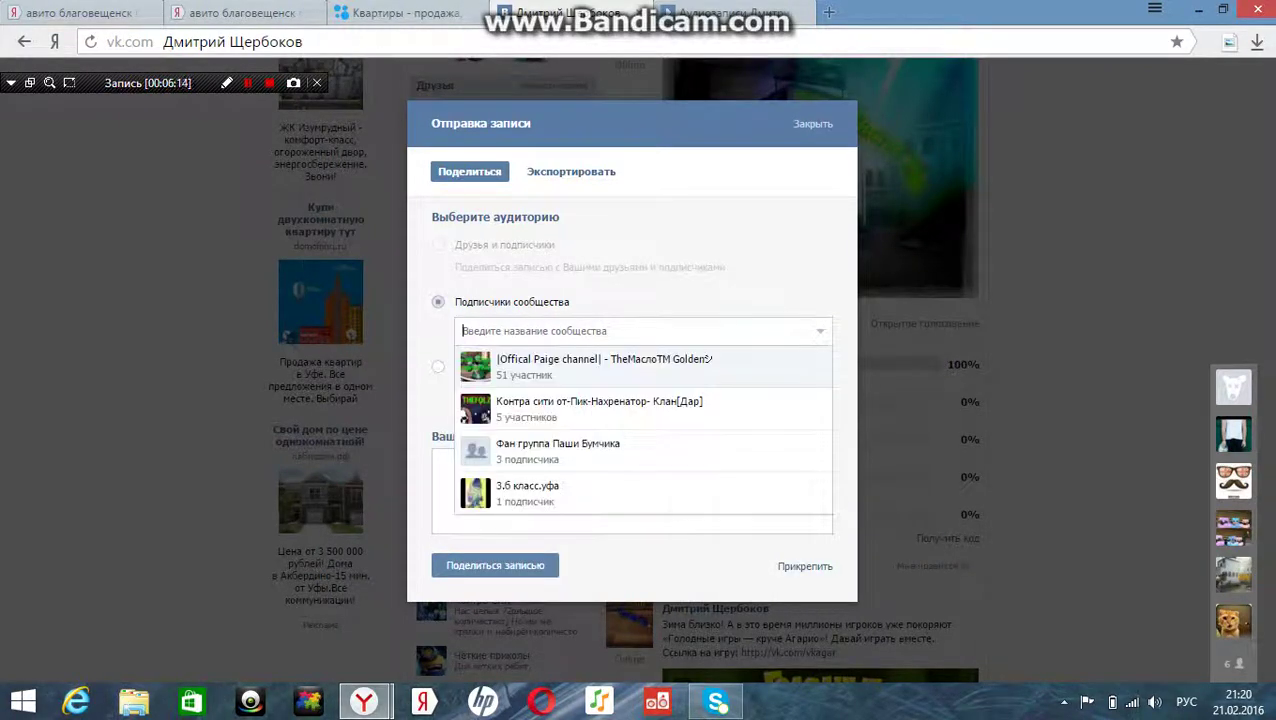
left_click(600, 366)
left_click(537, 562)
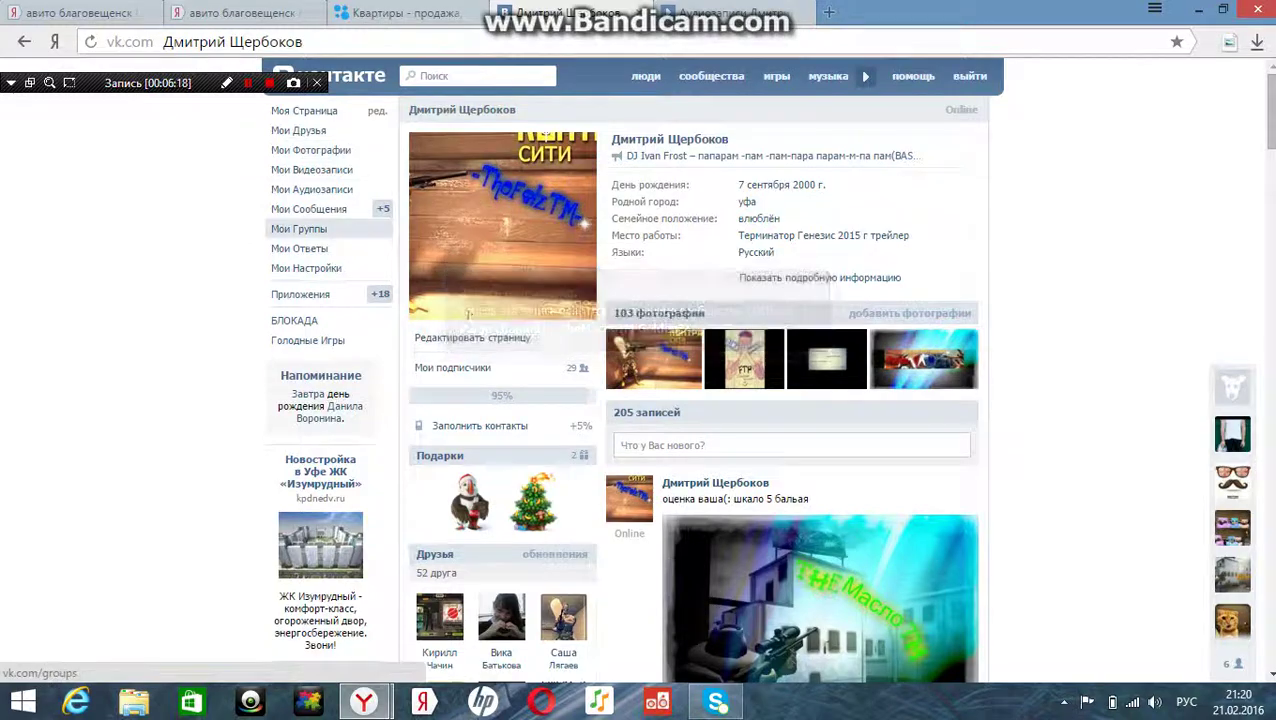
Open the "|Offical Paige channel| - TheМаслоTM Golden" group from the group list and look over the shared poll post on its wall
left_click(299, 228)
left_click(466, 267)
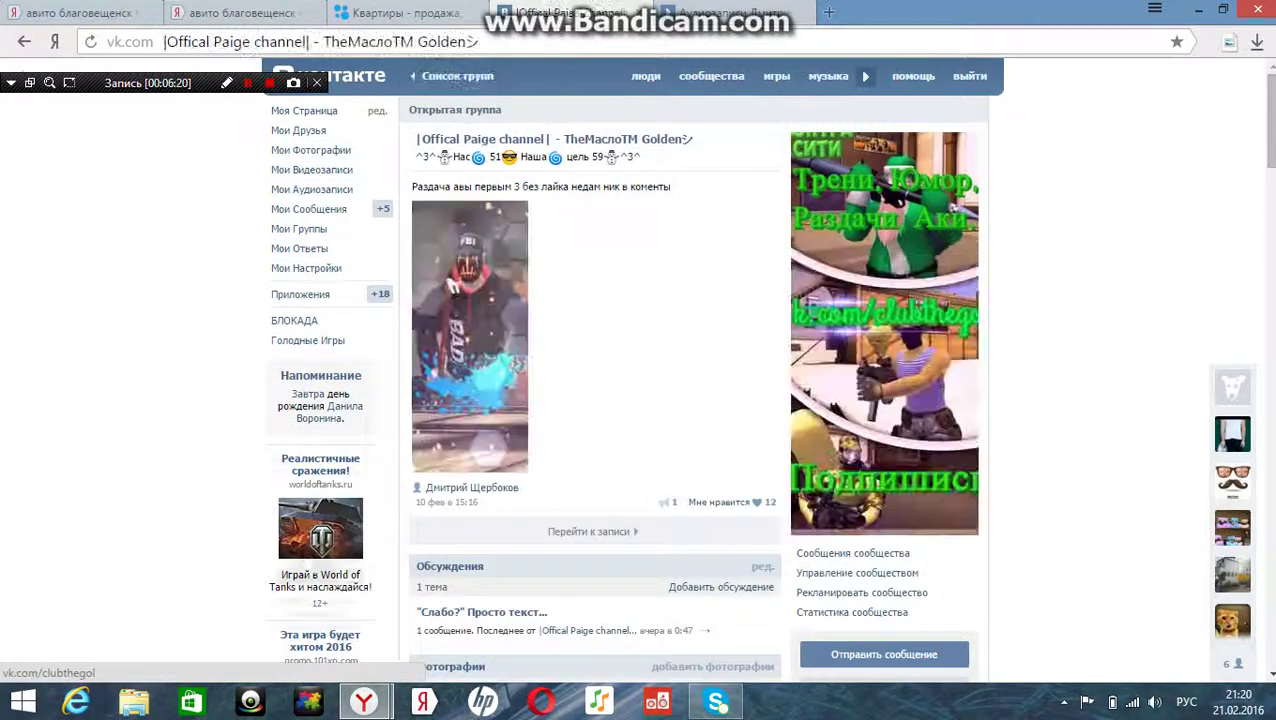
scroll(466, 267, "down", 8)
scroll(620, 400, "down", 4)
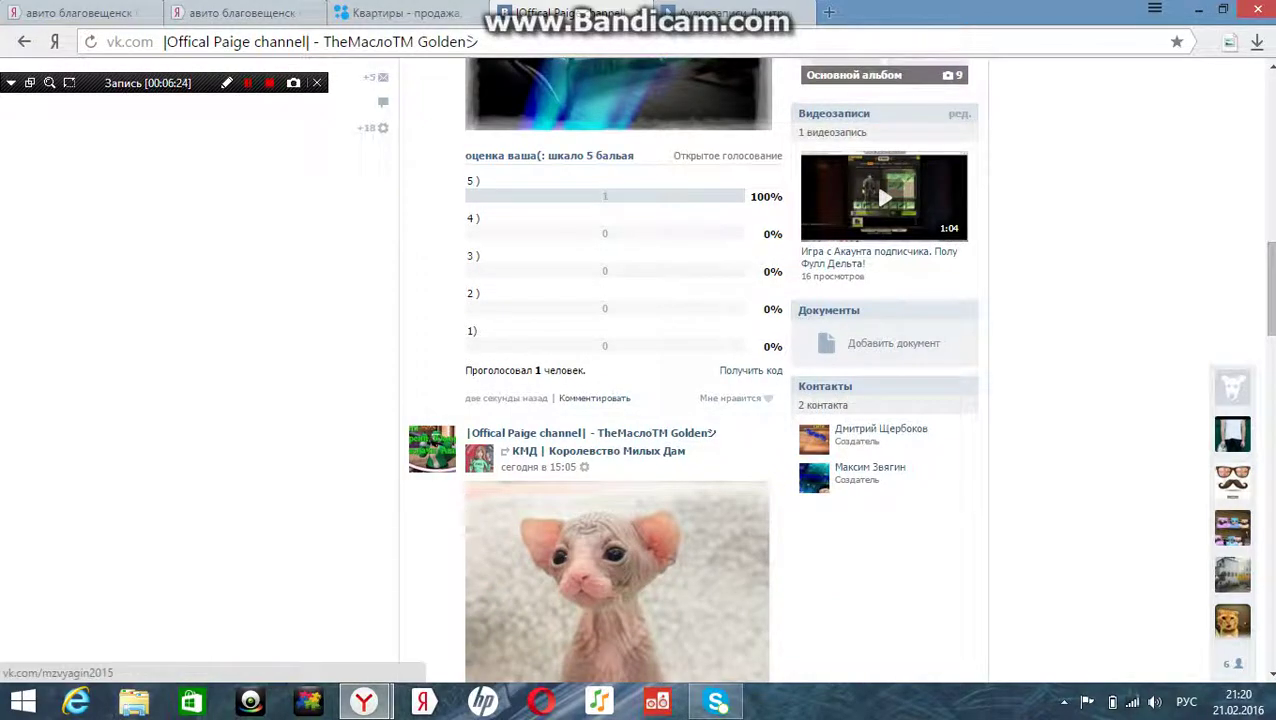
scroll(620, 400, "down", 8)
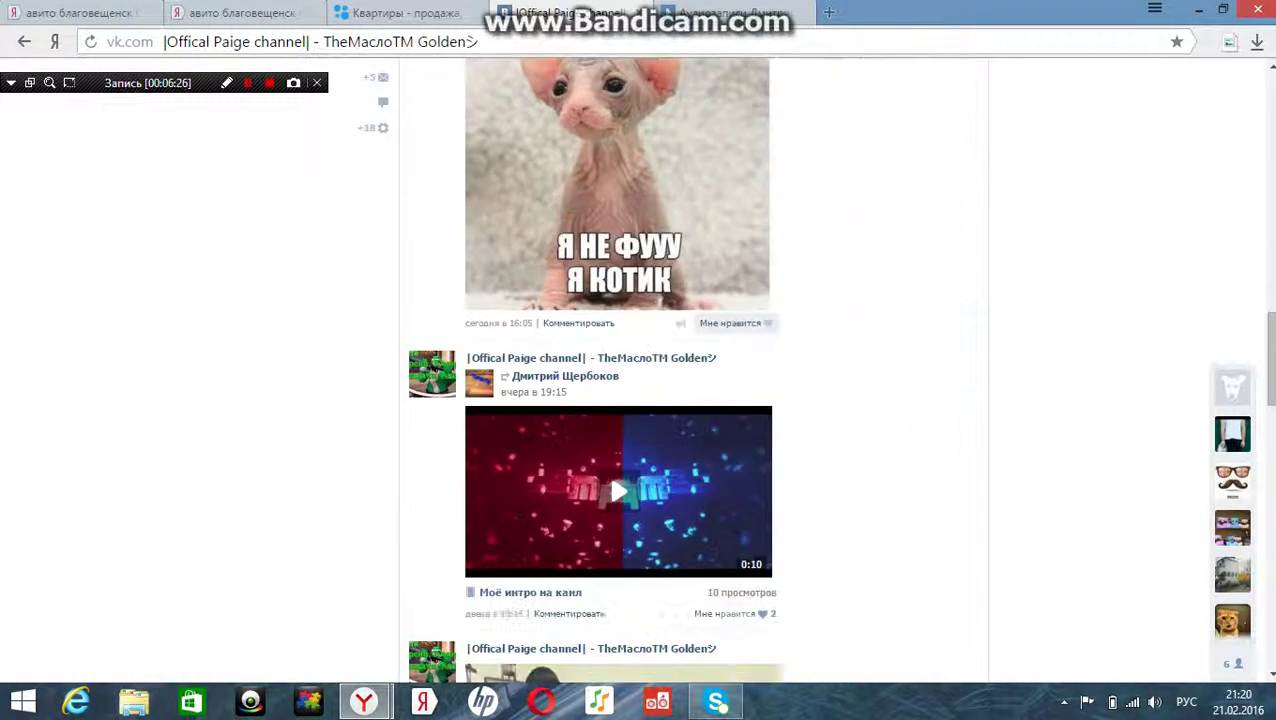
scroll(620, 400, "up", 15)
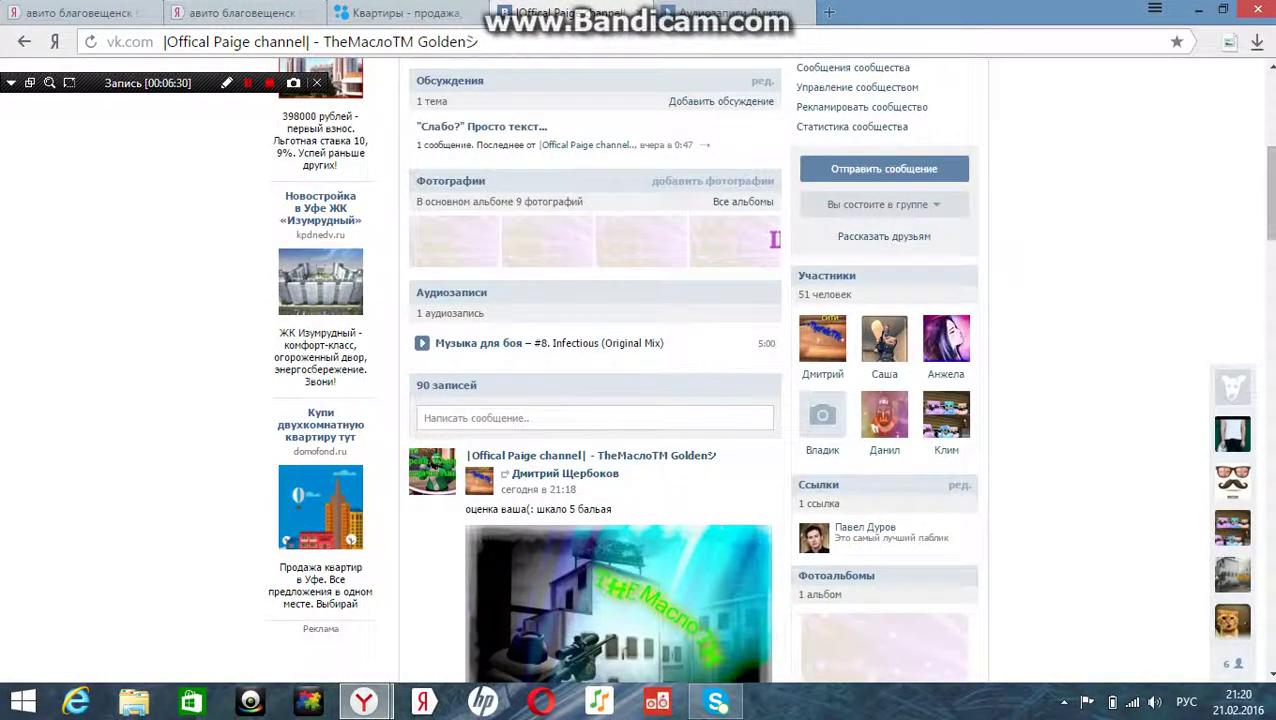
scroll(600, 400, "up", 5)
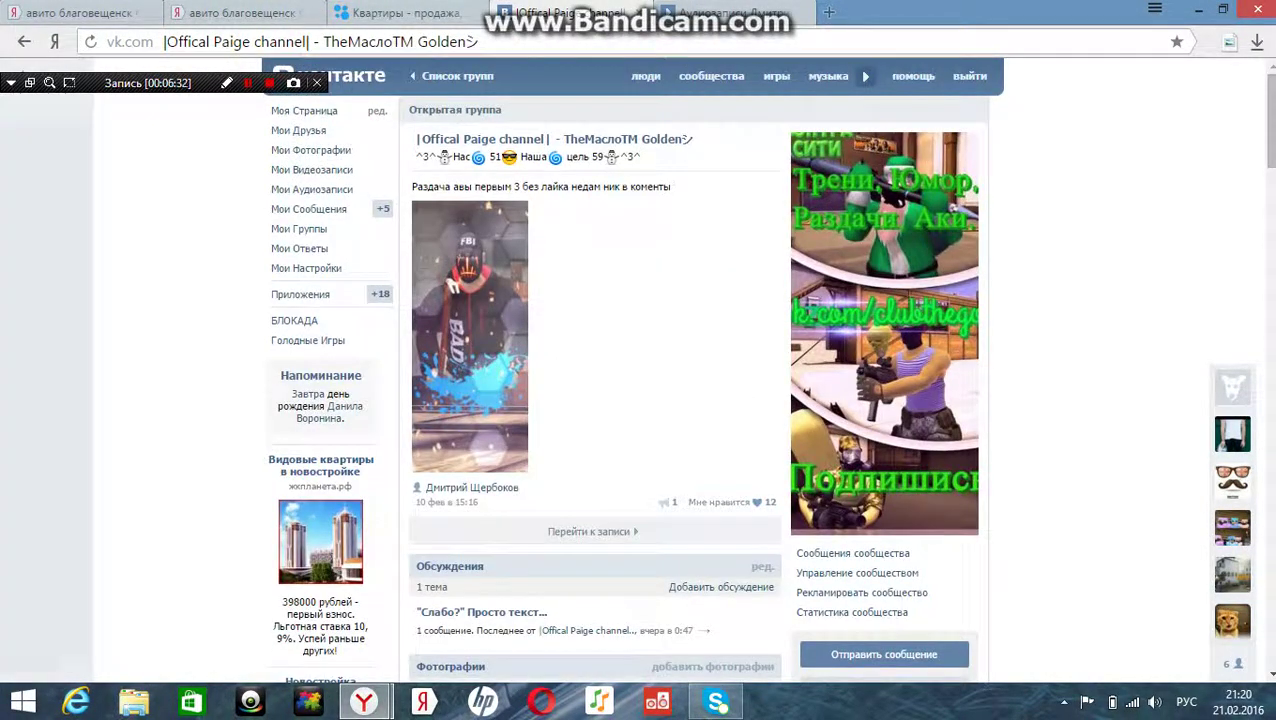